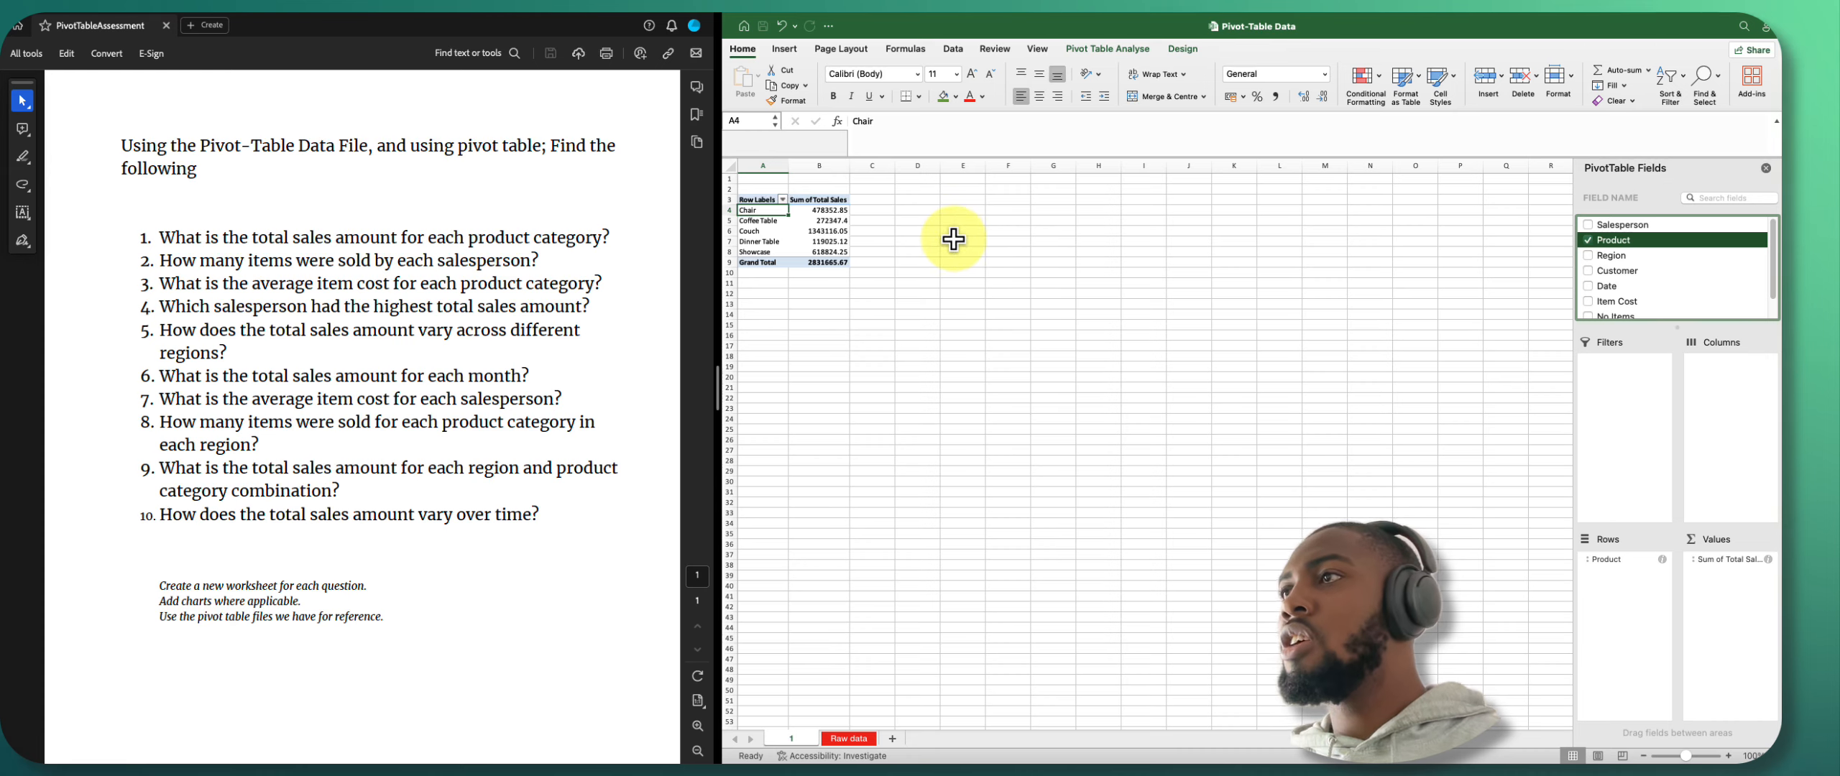
# Format the total sales values for all five products in the sheet 1 pivot table as Number.
pyautogui.click(836, 212)
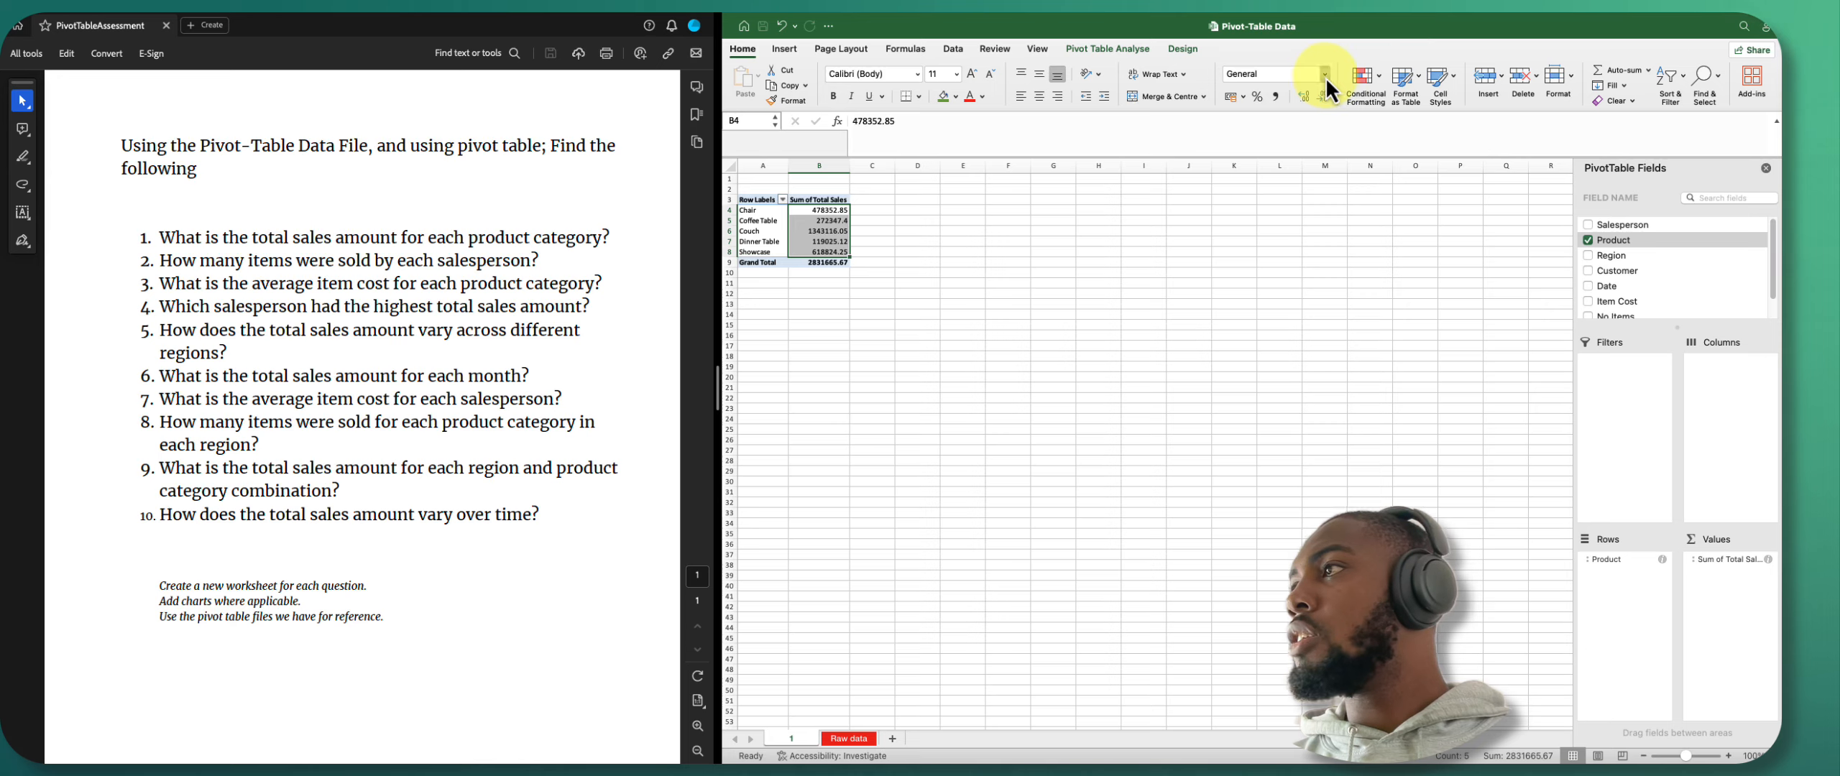
pyautogui.click(1270, 122)
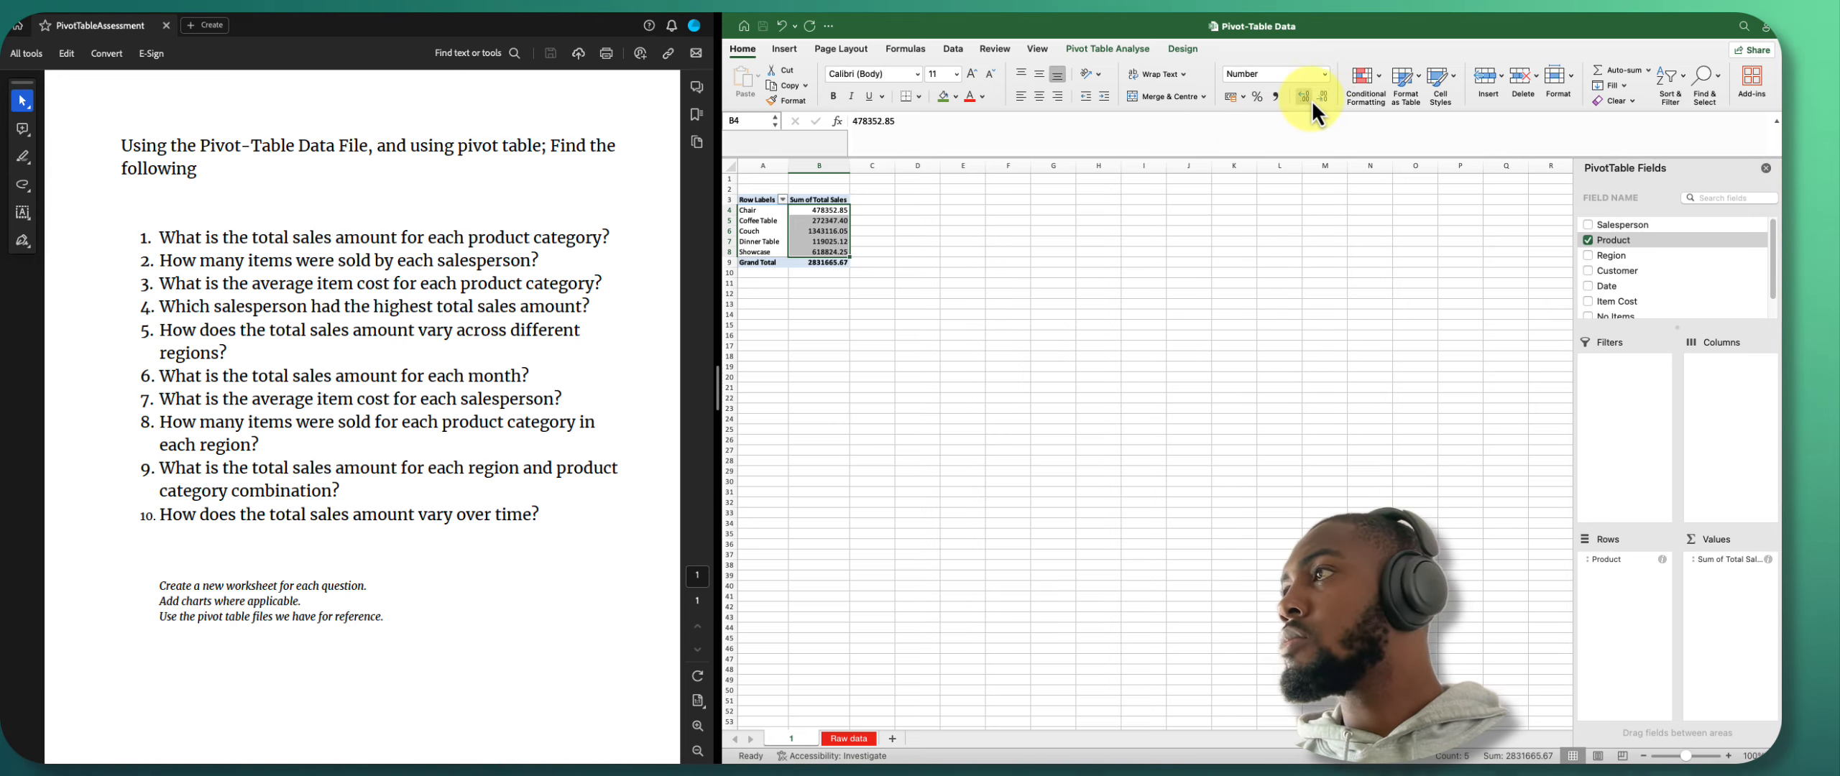
pyautogui.click(897, 251)
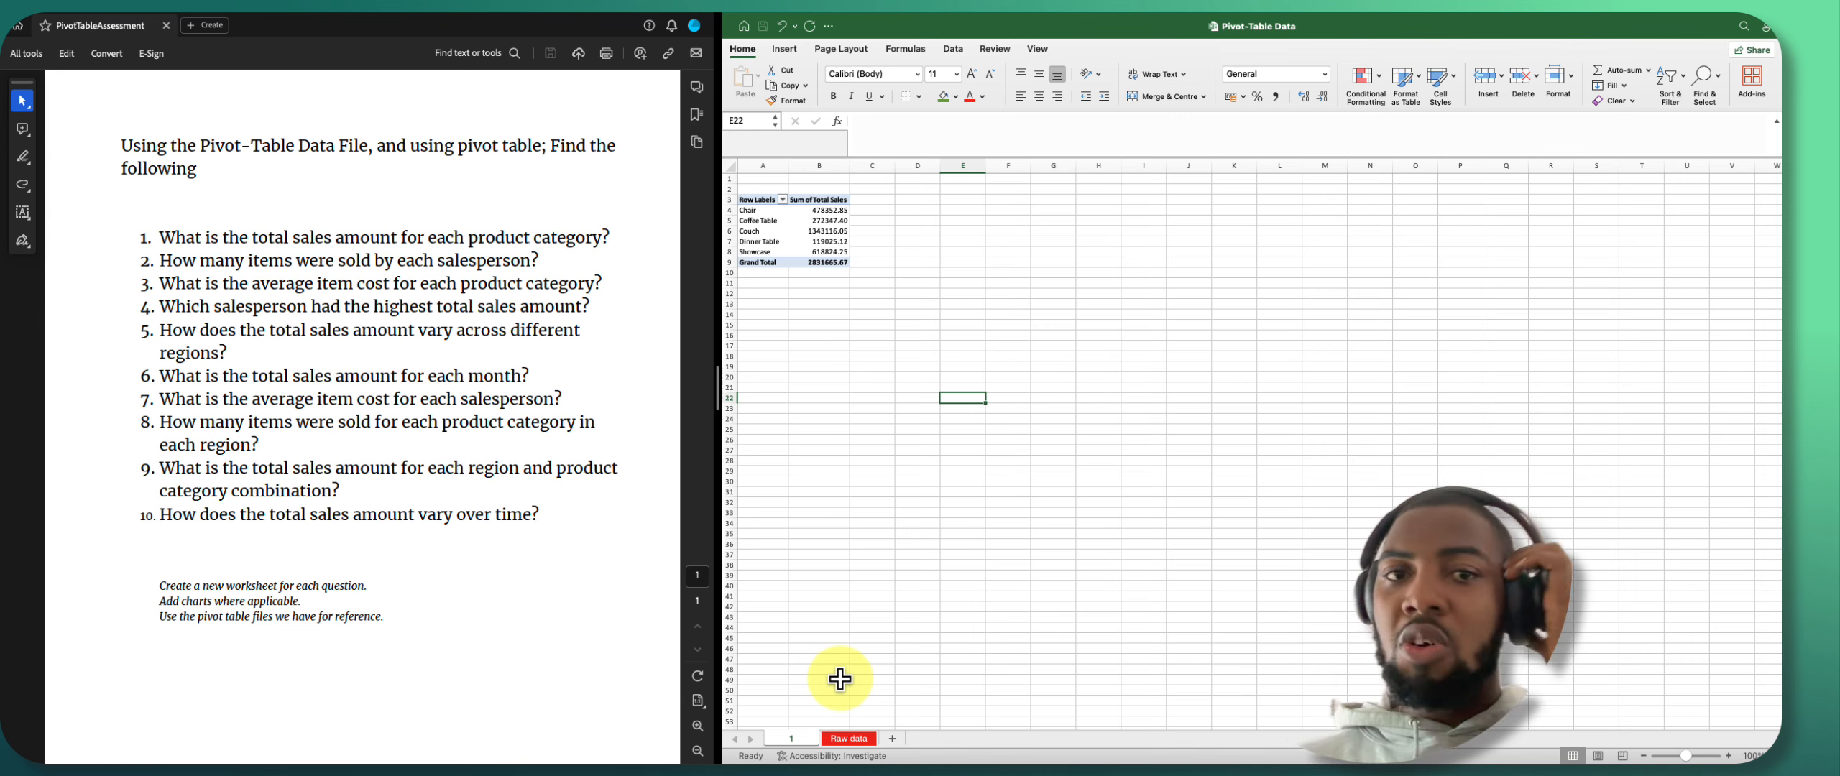
# Create a pivot table from the whole raw data table on a new worksheet and rename that sheet 2.
pyautogui.click(849, 739)
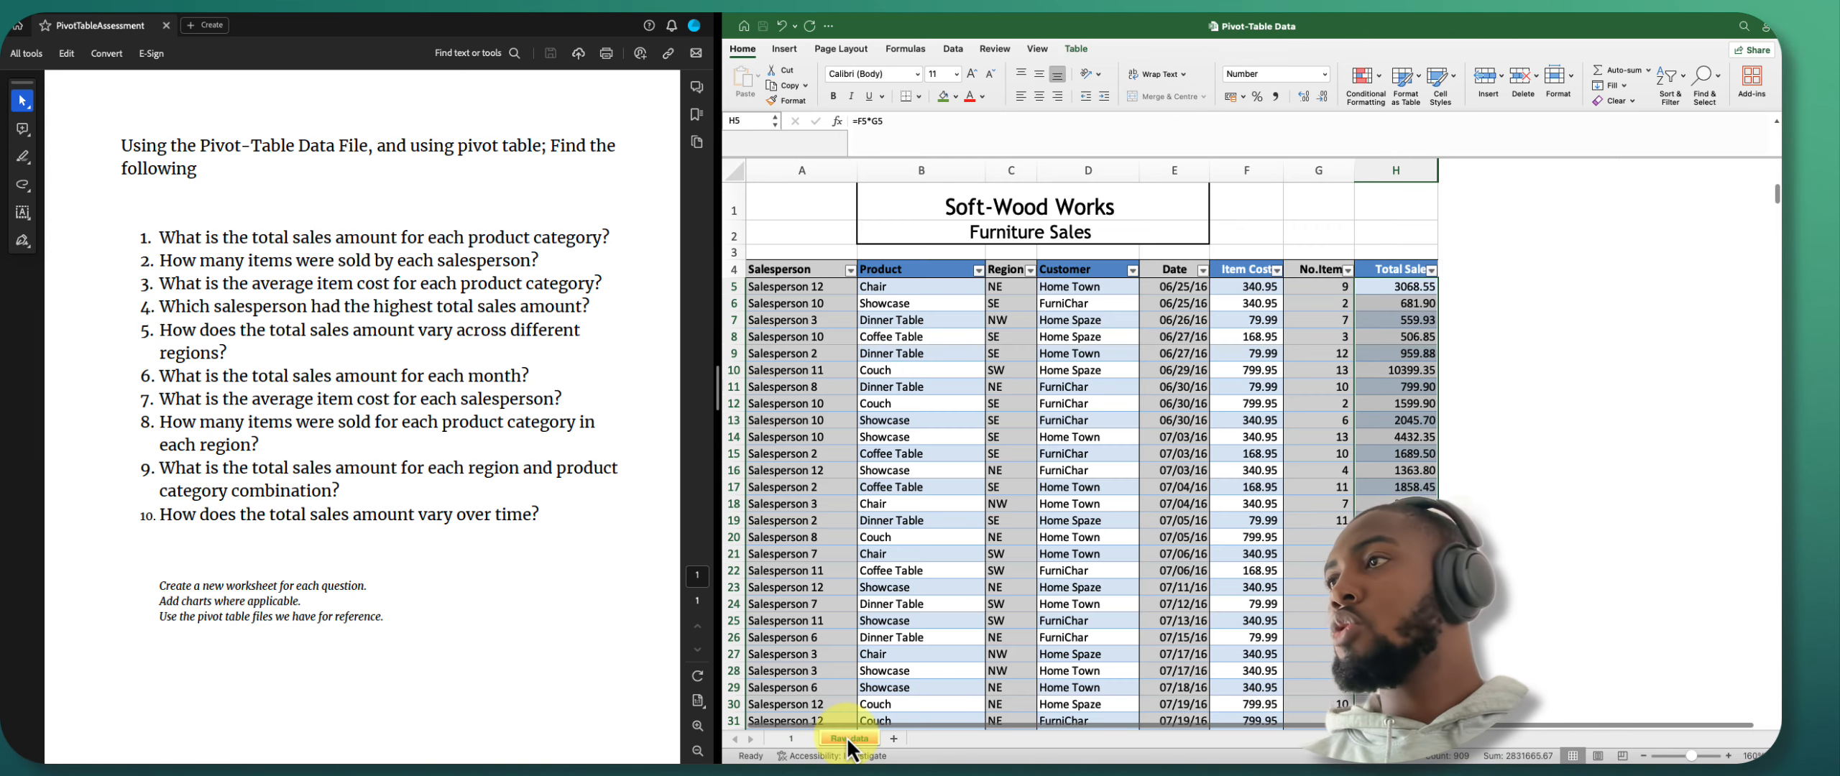
pyautogui.click(1054, 523)
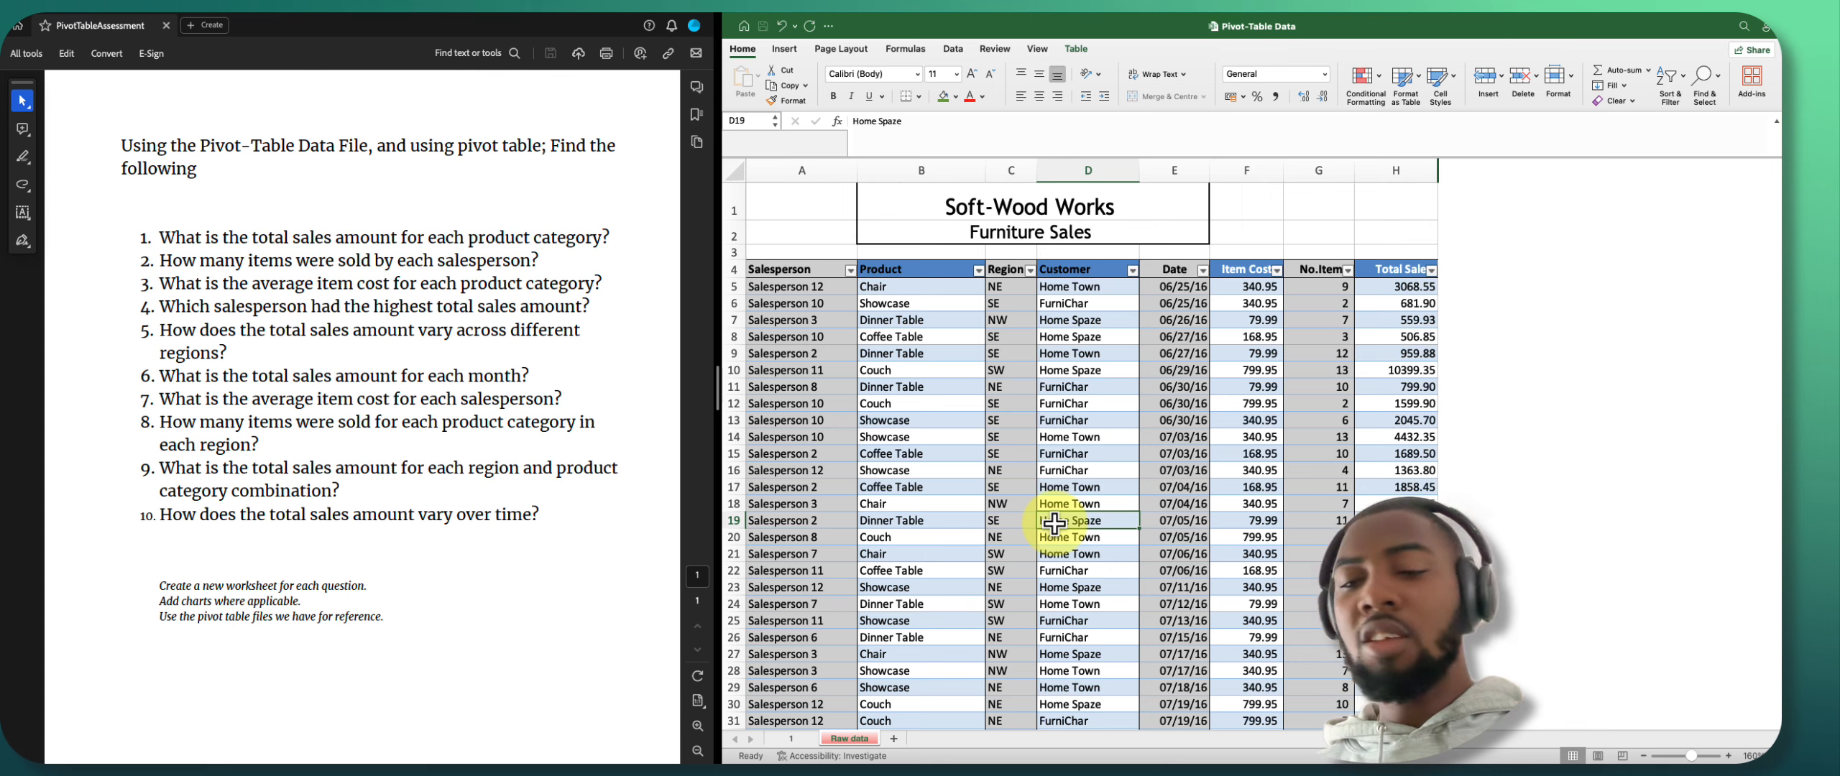
pyautogui.press('super+a')
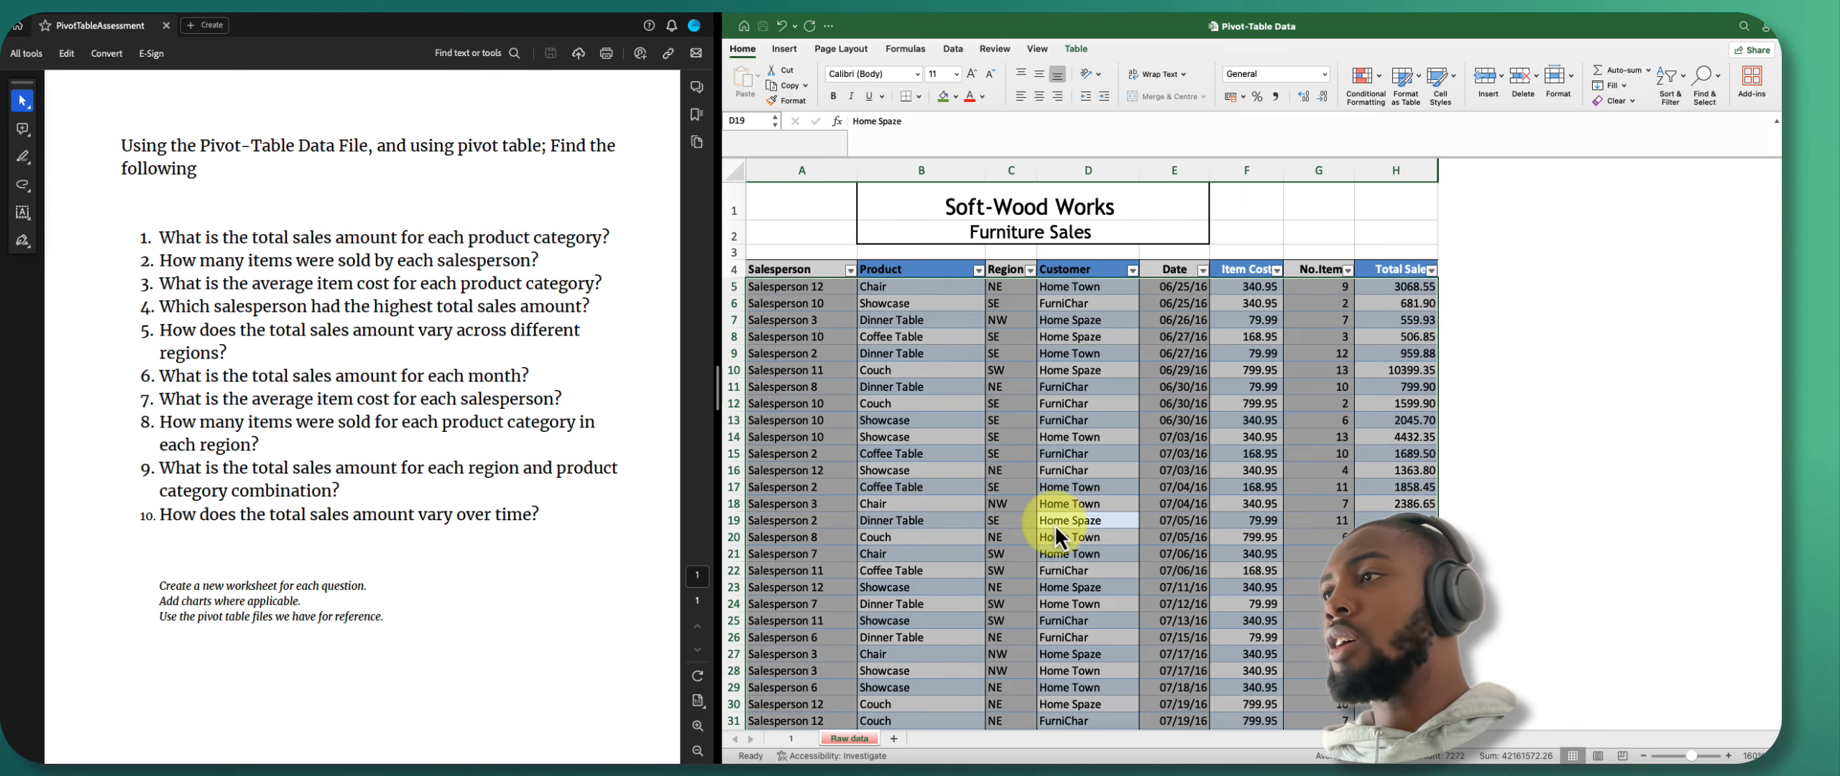
pyautogui.click(784, 48)
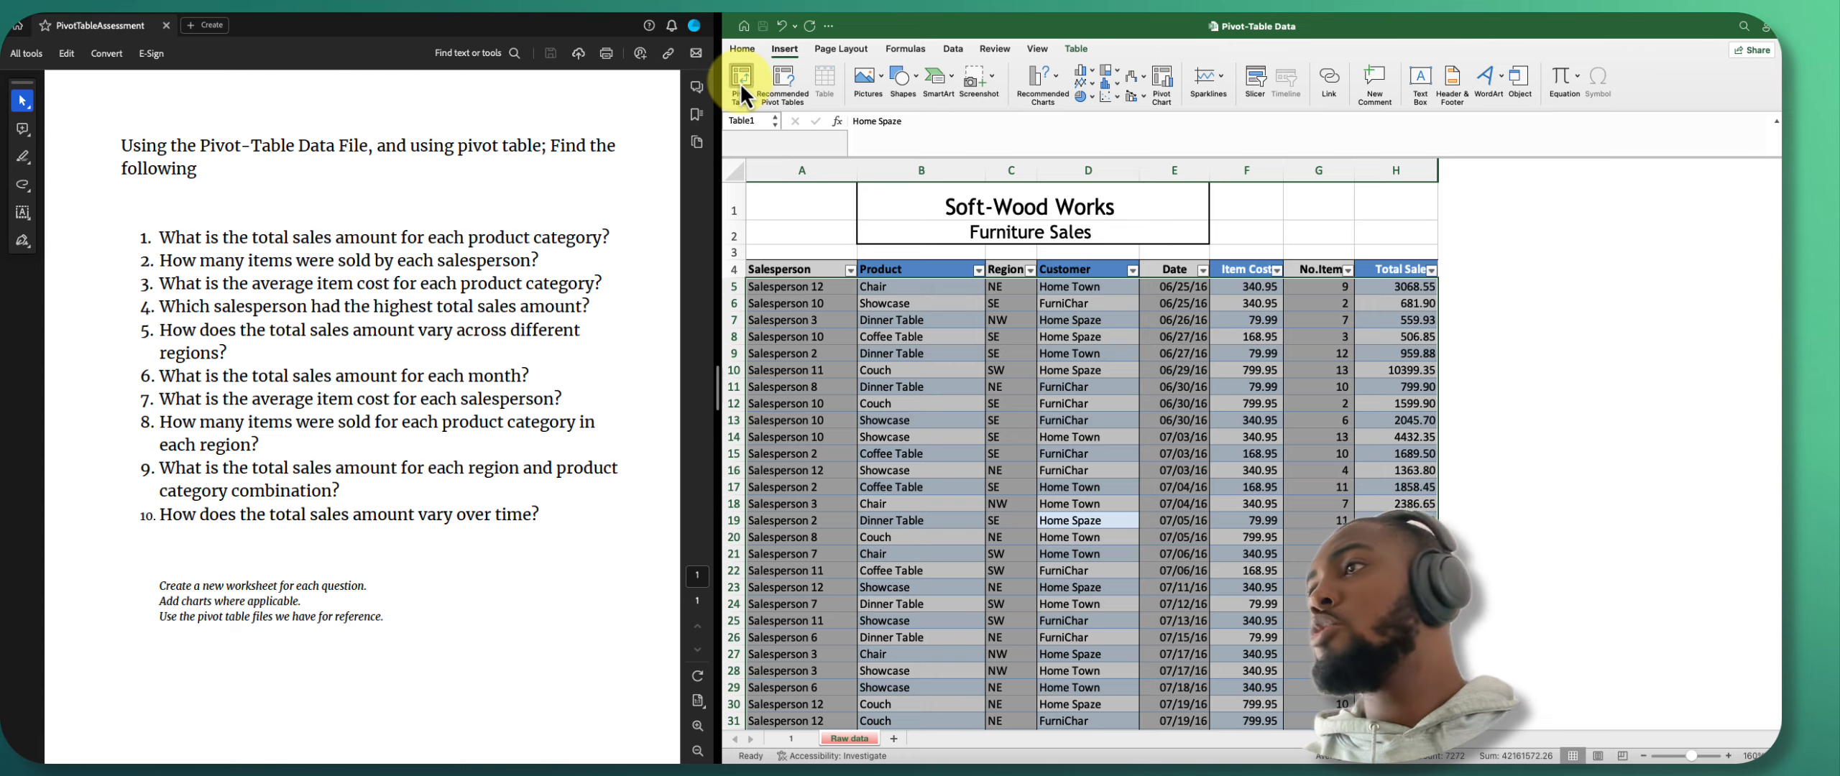
pyautogui.click(741, 85)
pyautogui.click(1022, 367)
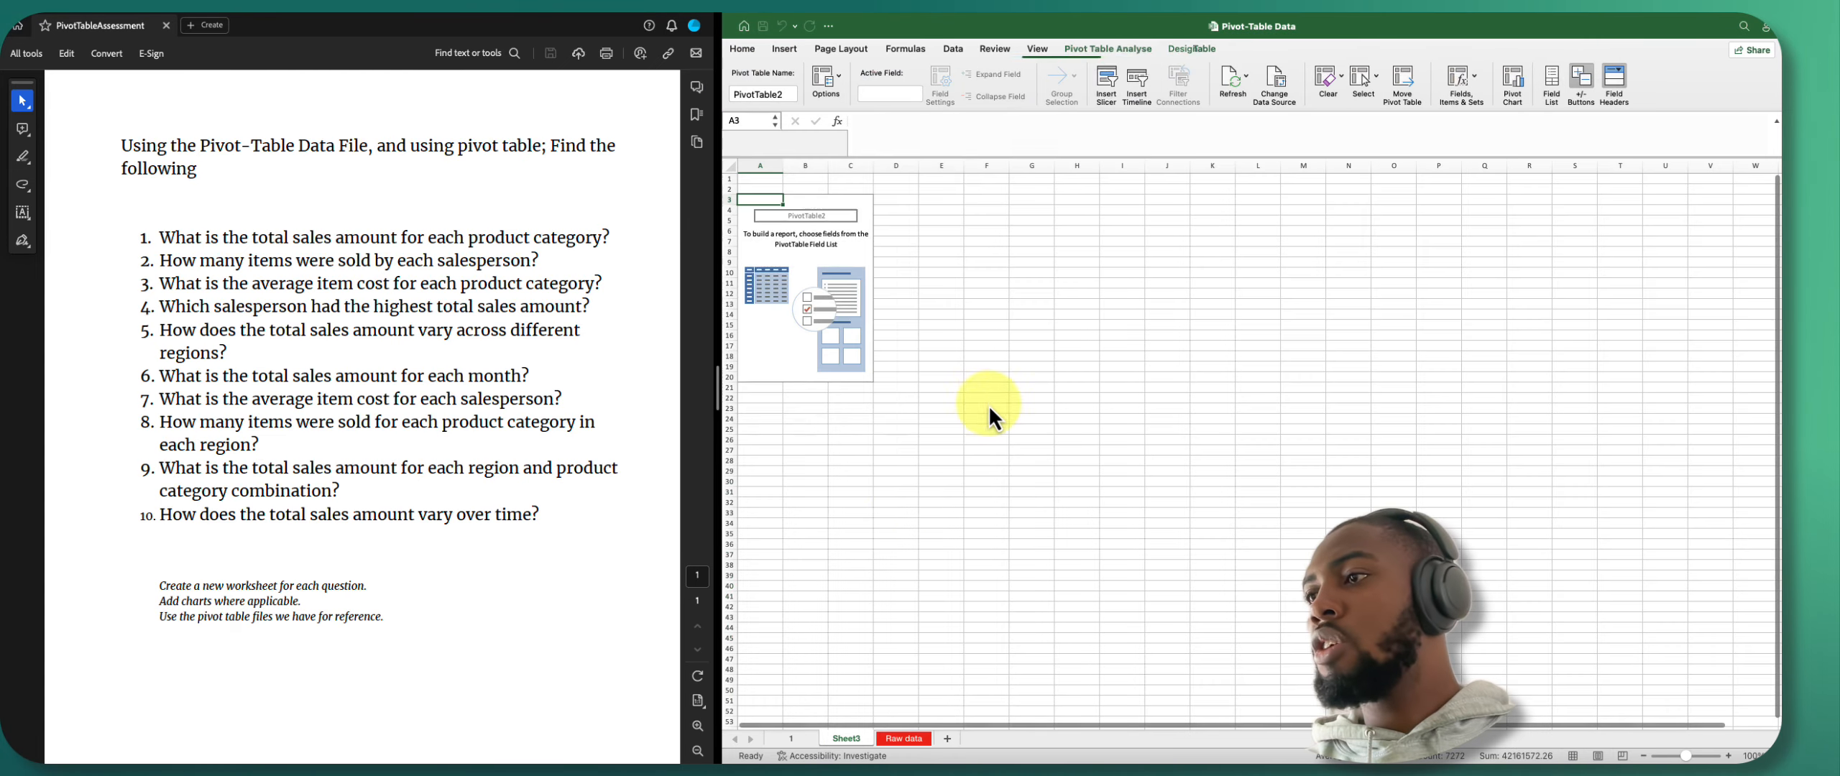
pyautogui.doubleClick(840, 739)
pyautogui.write('2')
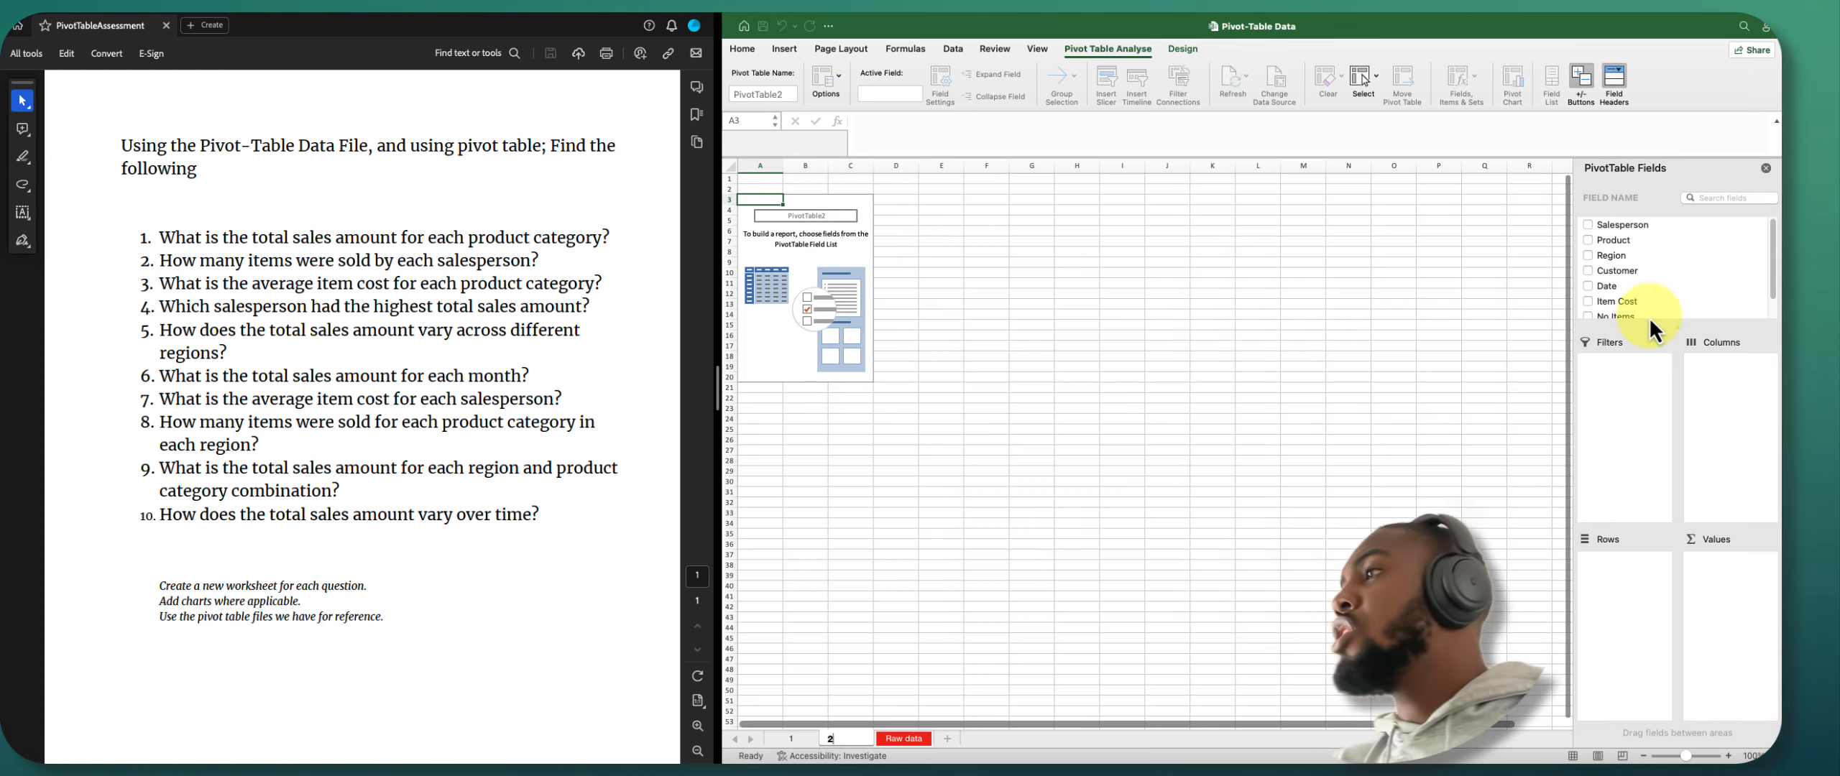
# Build the sheet 2 pivot table with Salesperson as rows and the sum of No.Items as values.
pyautogui.moveTo(1640, 223); pyautogui.dragTo(1624, 575)
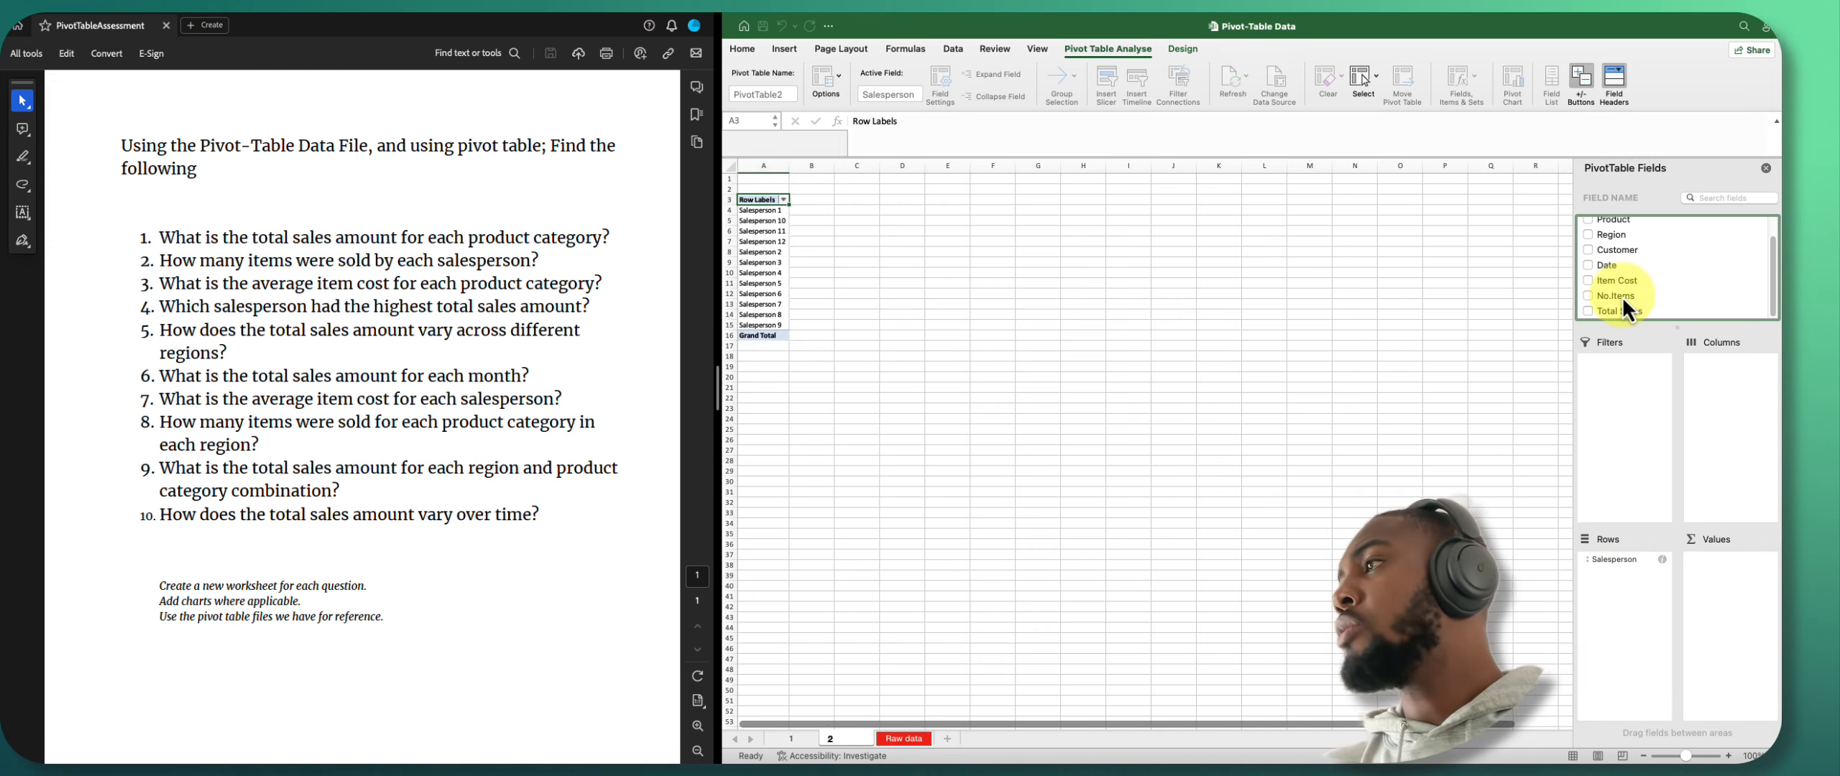
pyautogui.moveTo(1626, 298); pyautogui.dragTo(1730, 589)
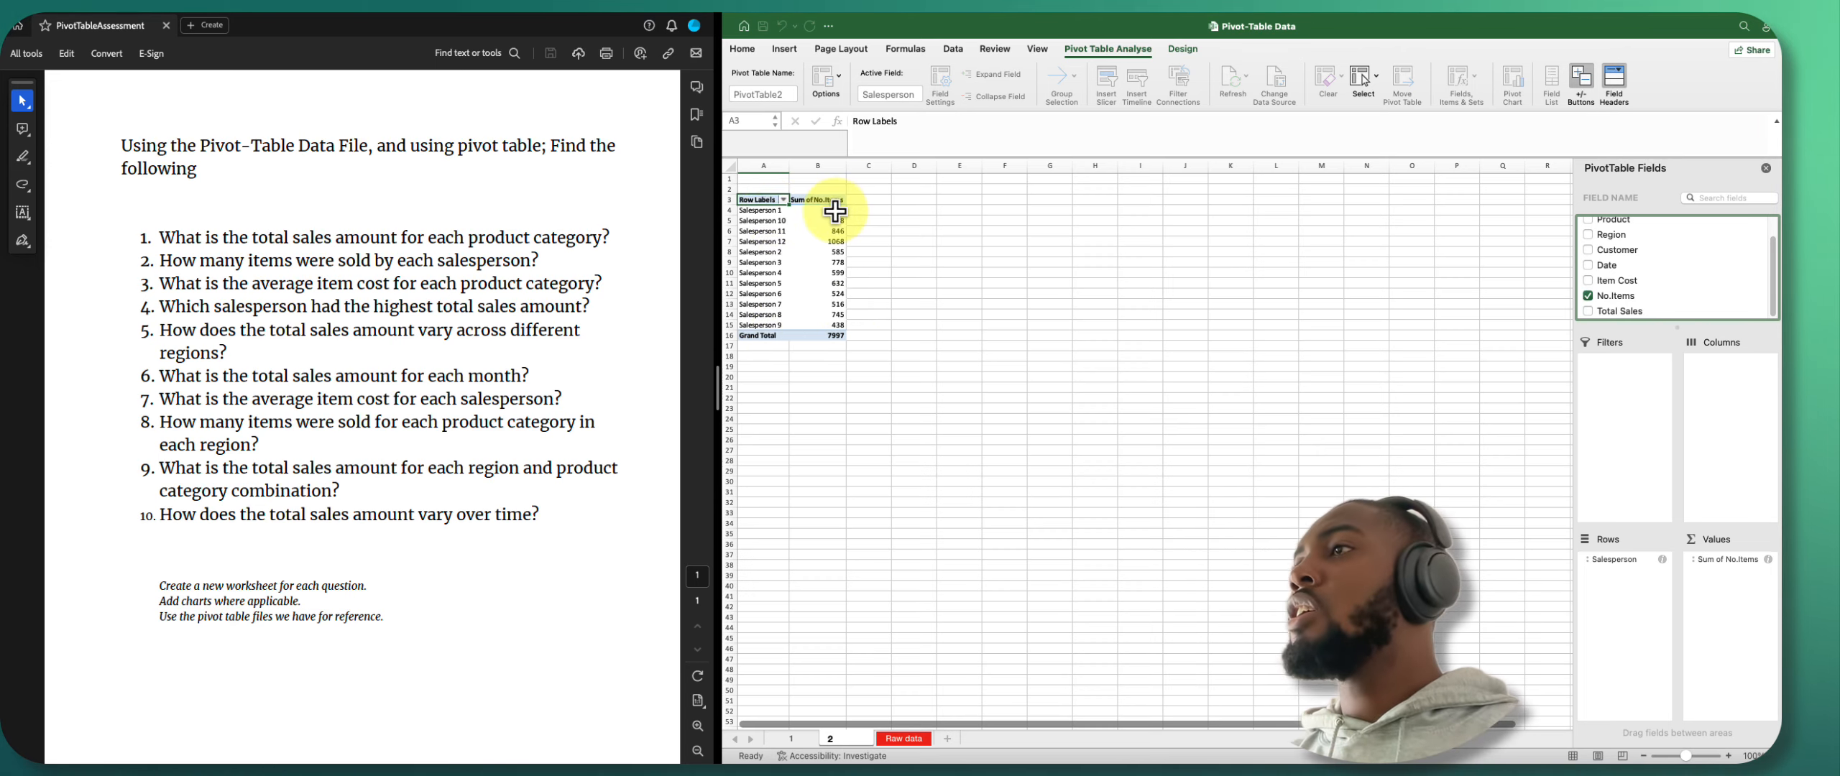
pyautogui.click(811, 242)
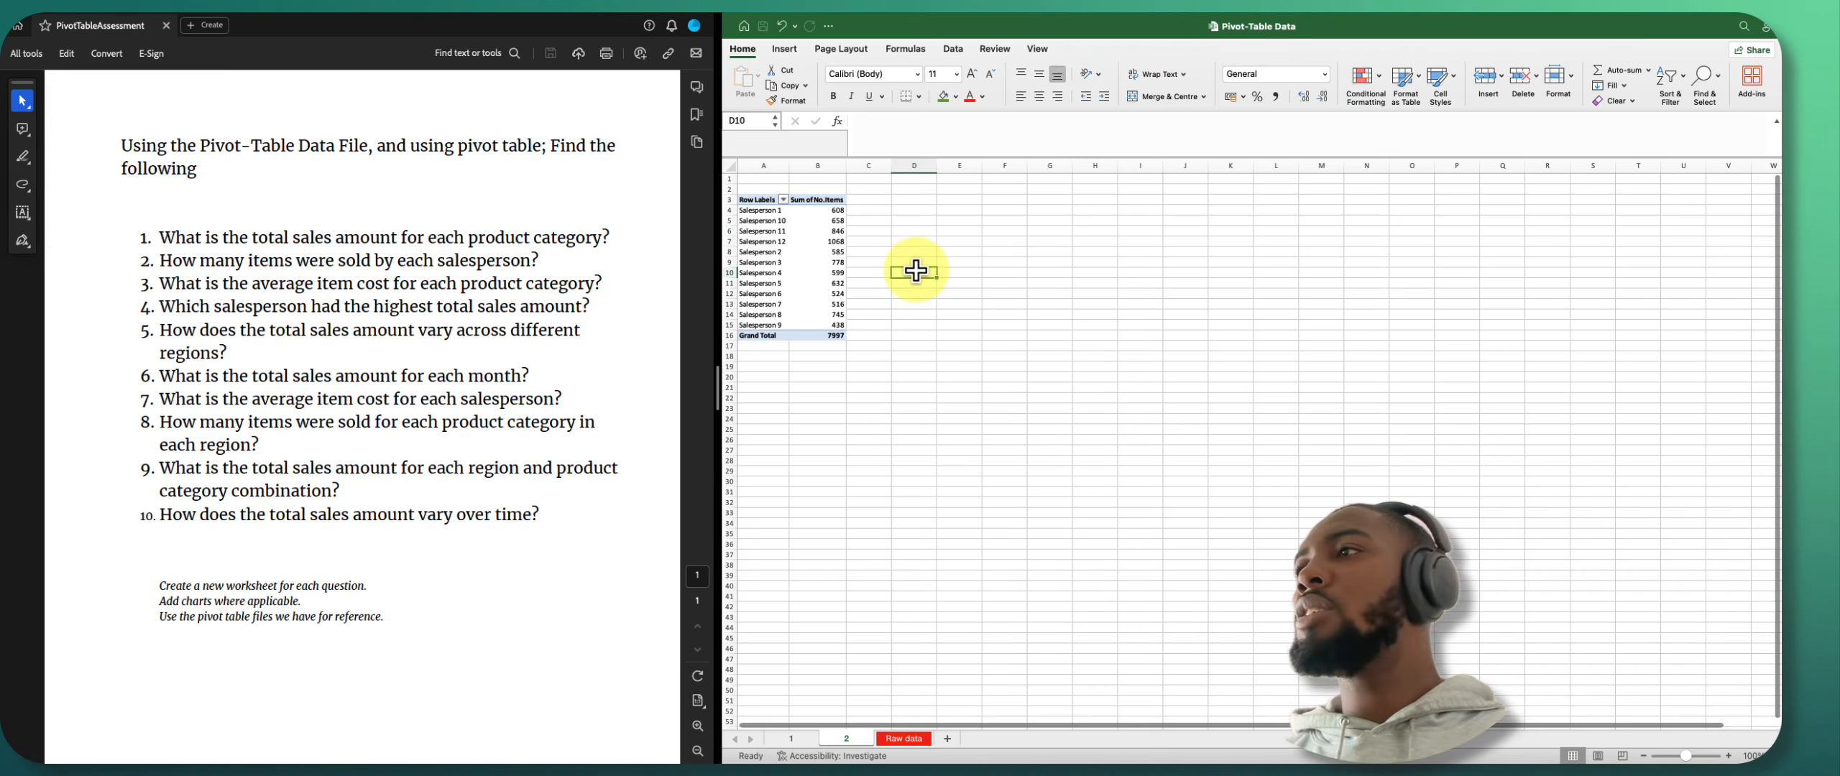
# Review the raw data table's columns and return to the items-sold pivot table on sheet 2.
pyautogui.click(826, 262)
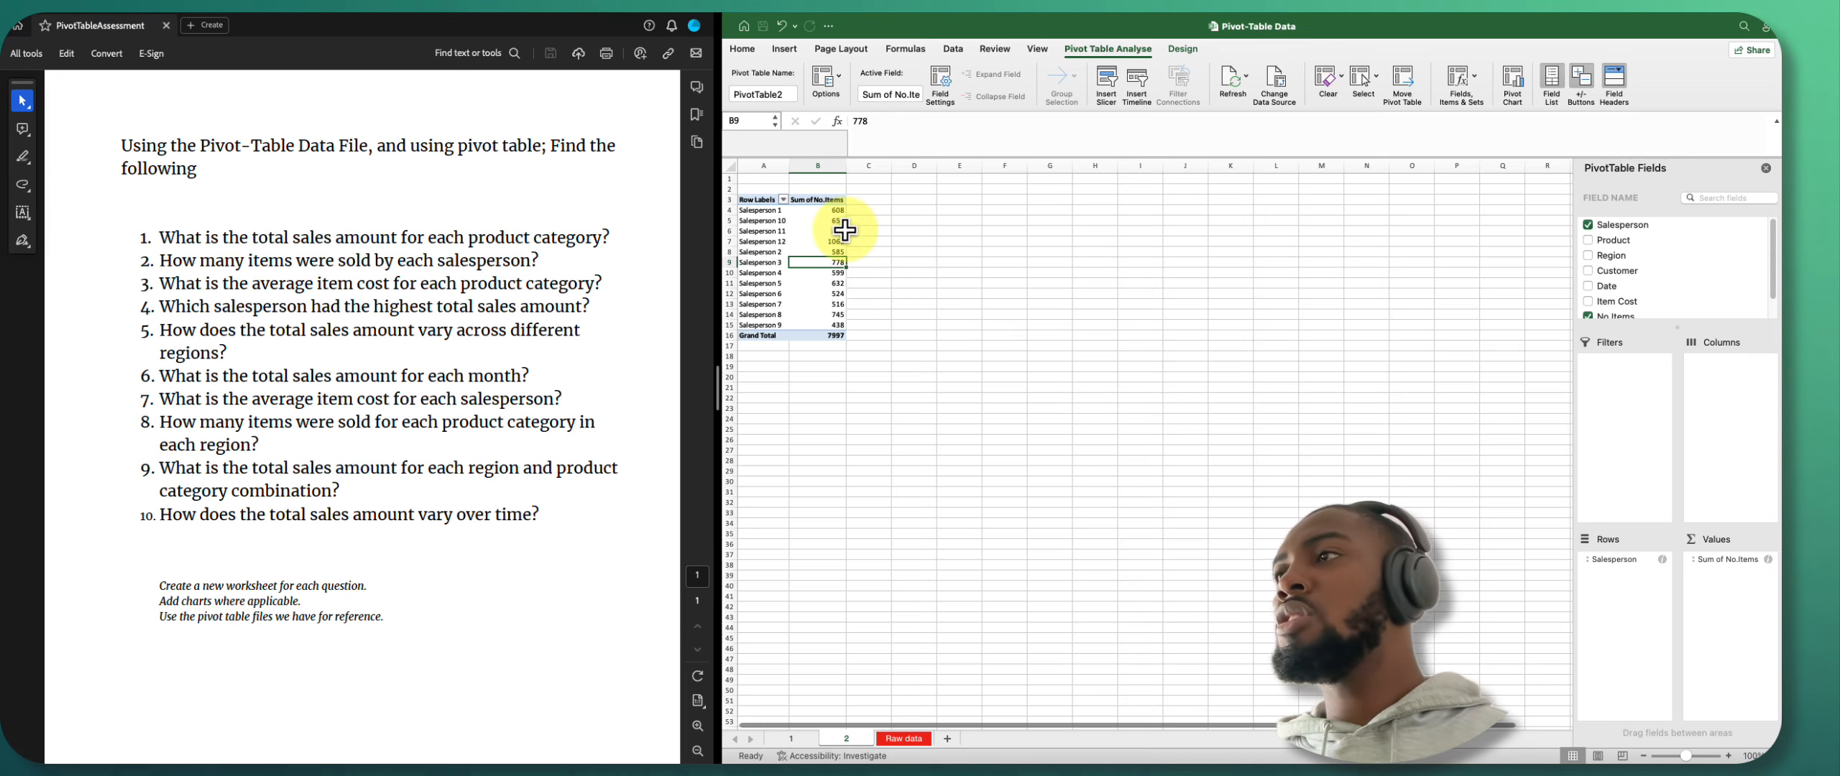
pyautogui.click(903, 739)
pyautogui.click(907, 490)
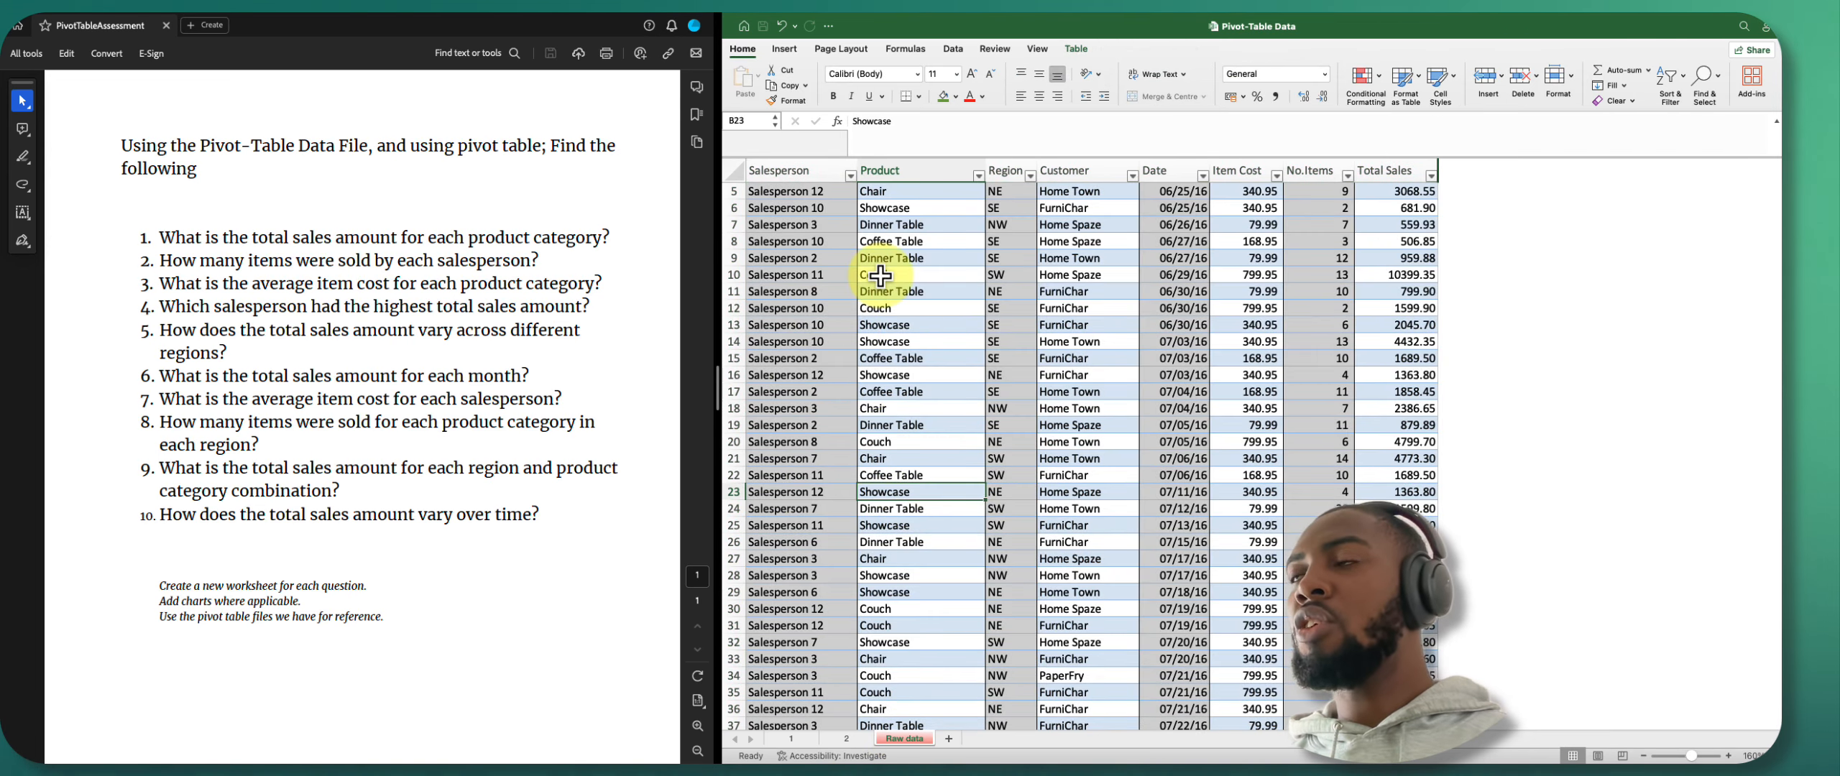
pyautogui.scroll(3, 934, 257)
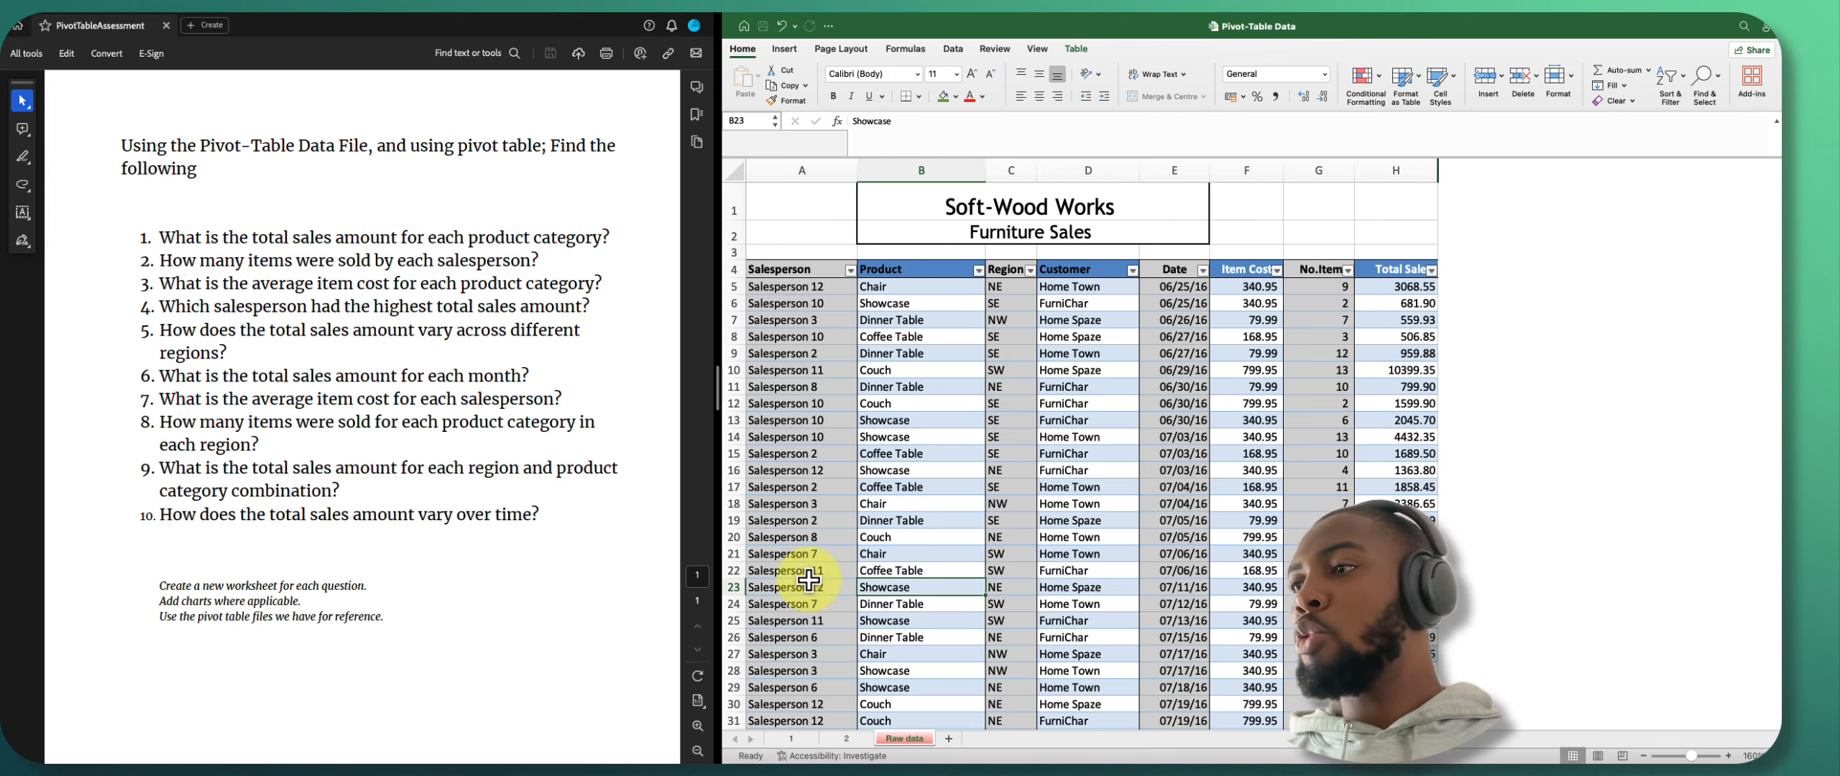
pyautogui.click(846, 739)
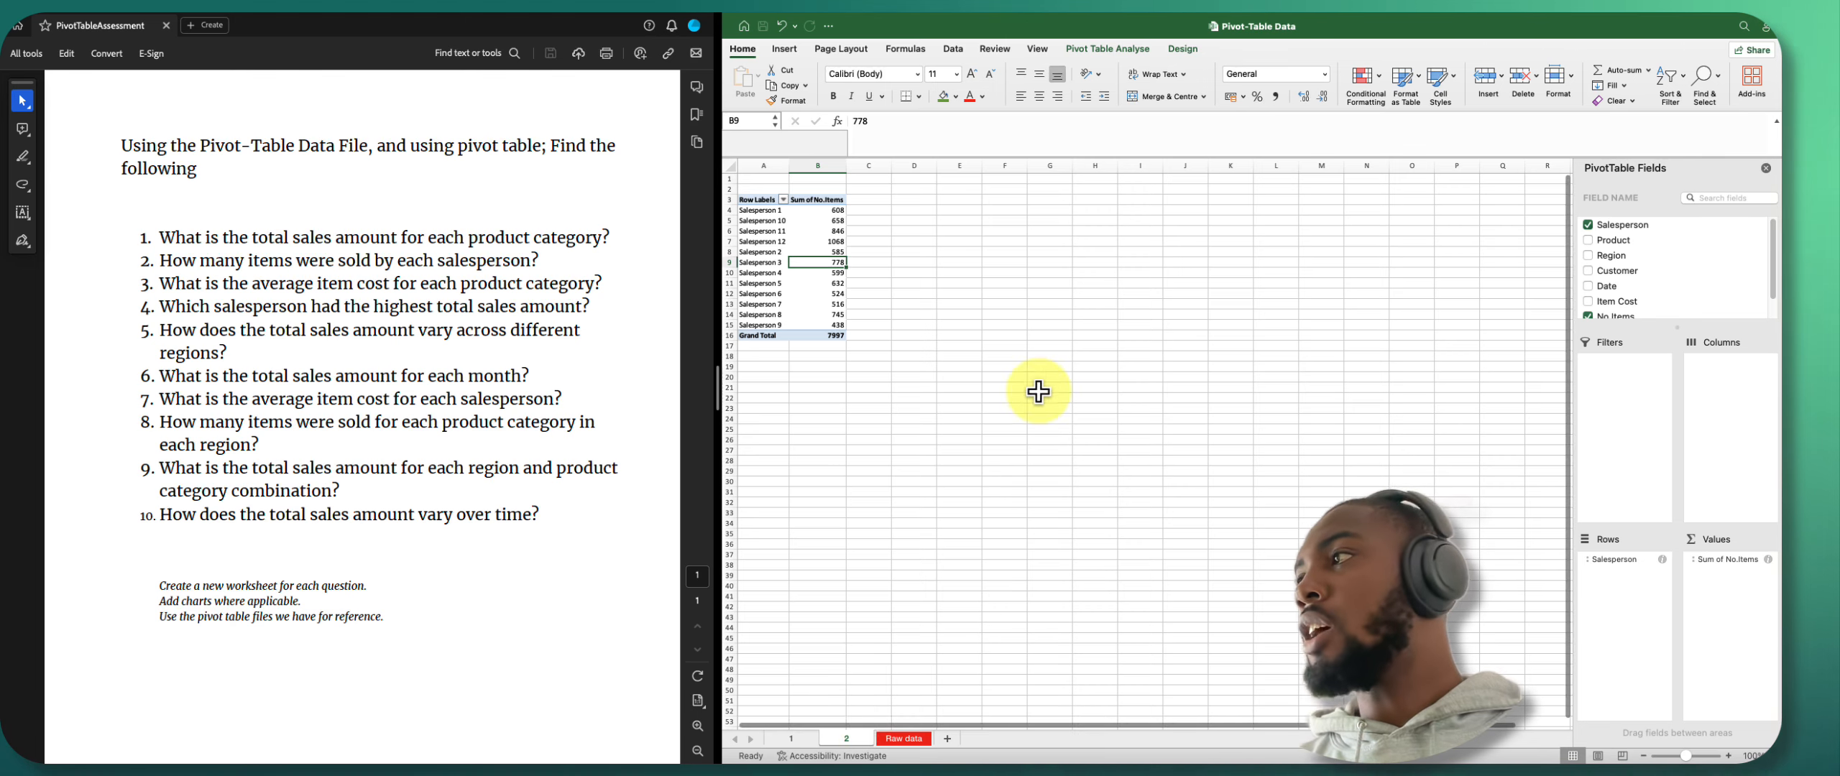
pyautogui.click(976, 378)
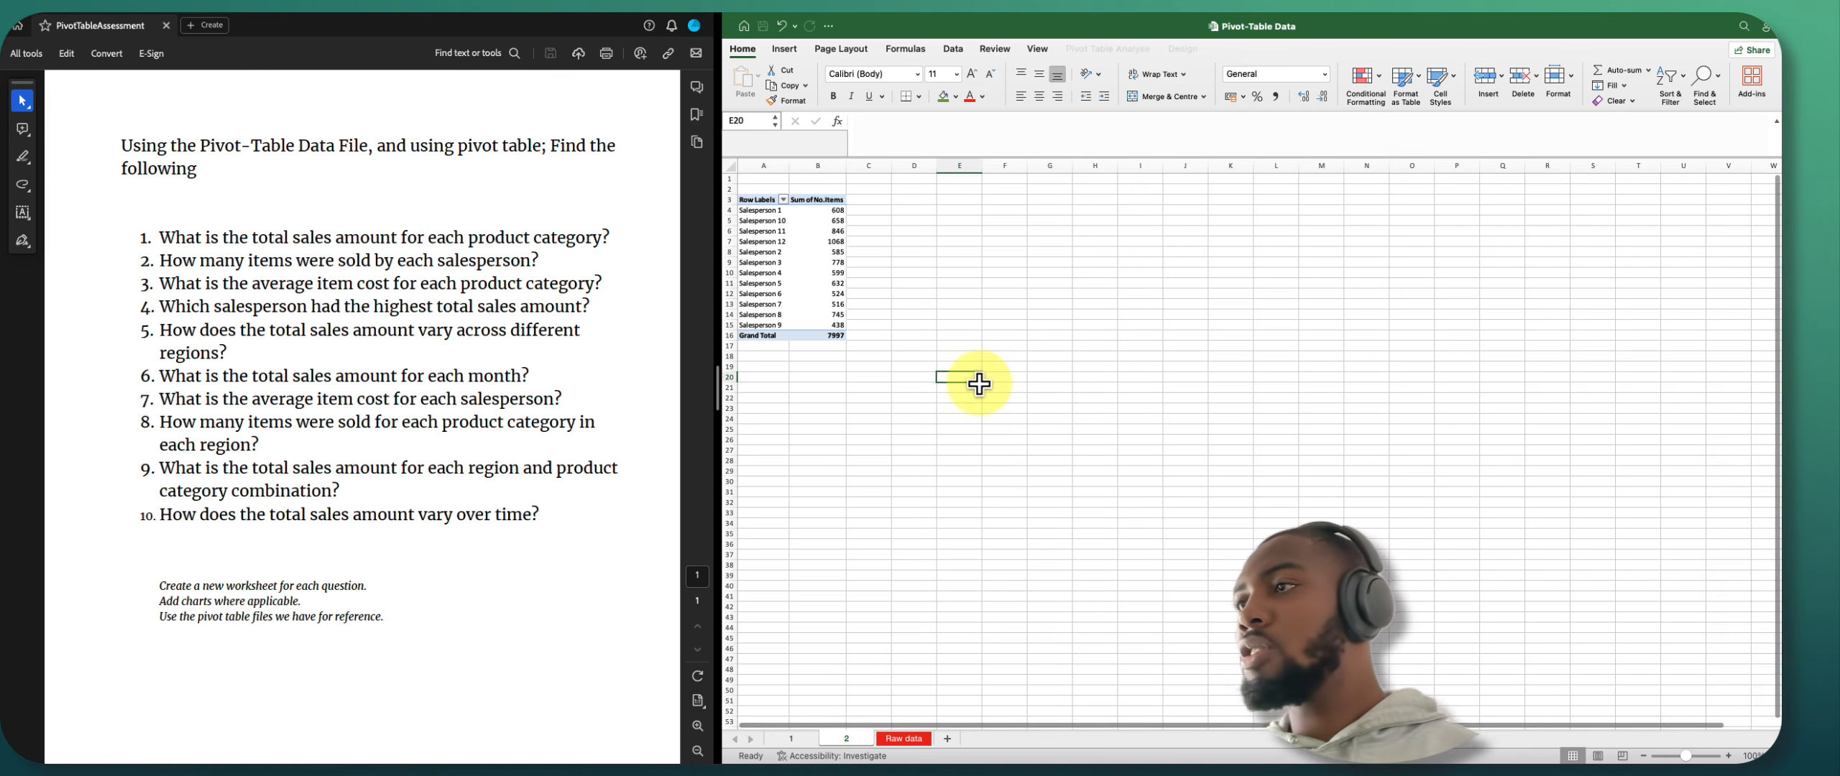
# Create another pivot table from the whole raw data table on a new worksheet and rename that sheet 3.
pyautogui.click(904, 739)
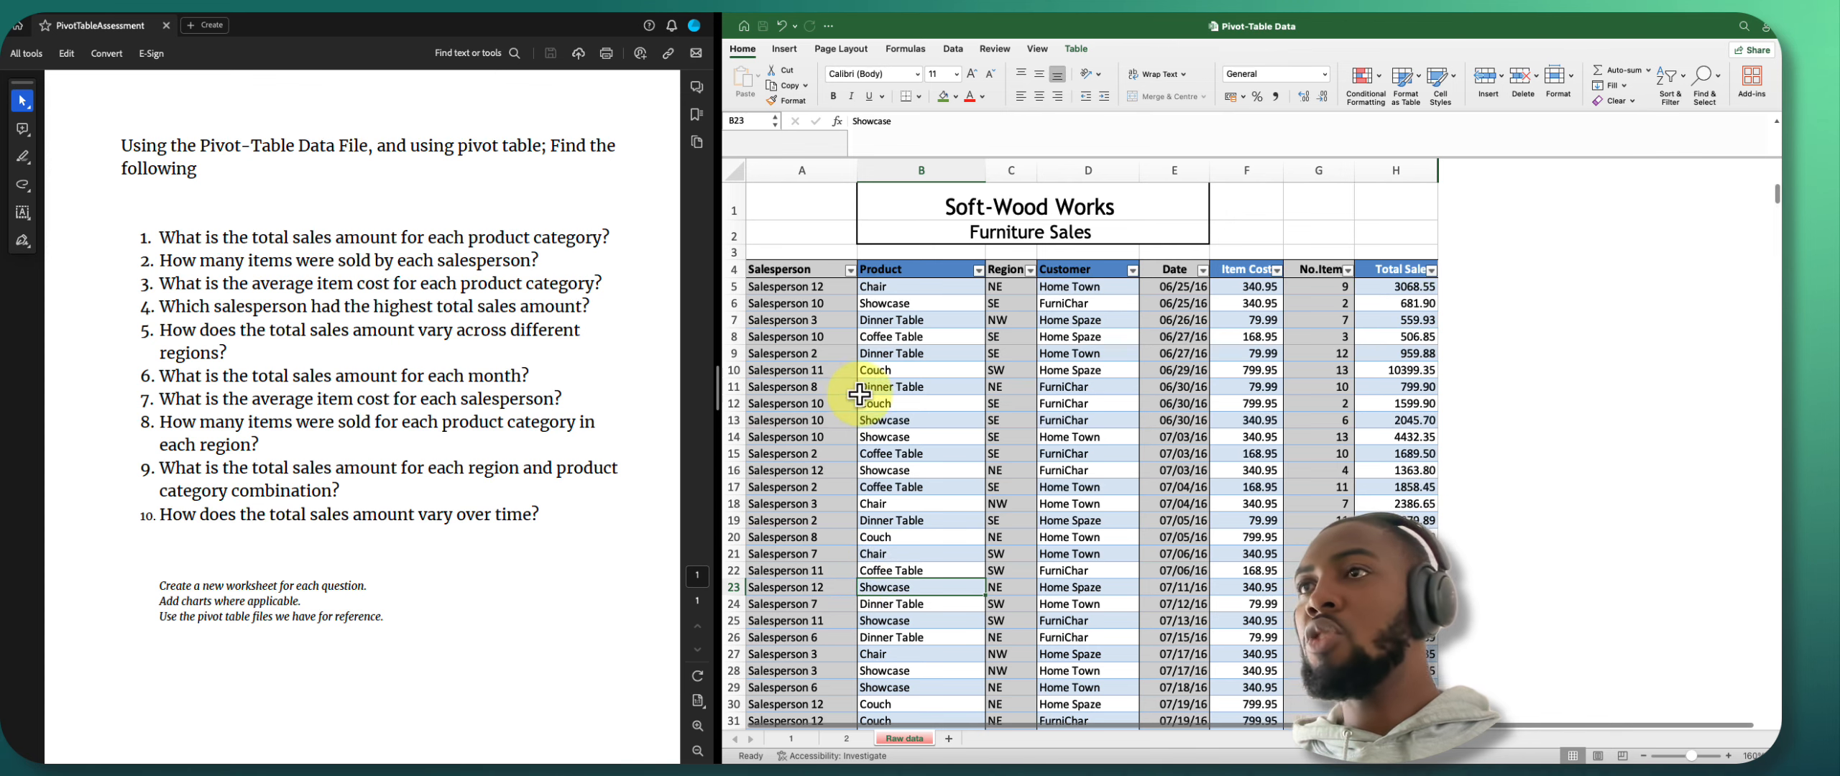
pyautogui.press('super+a')
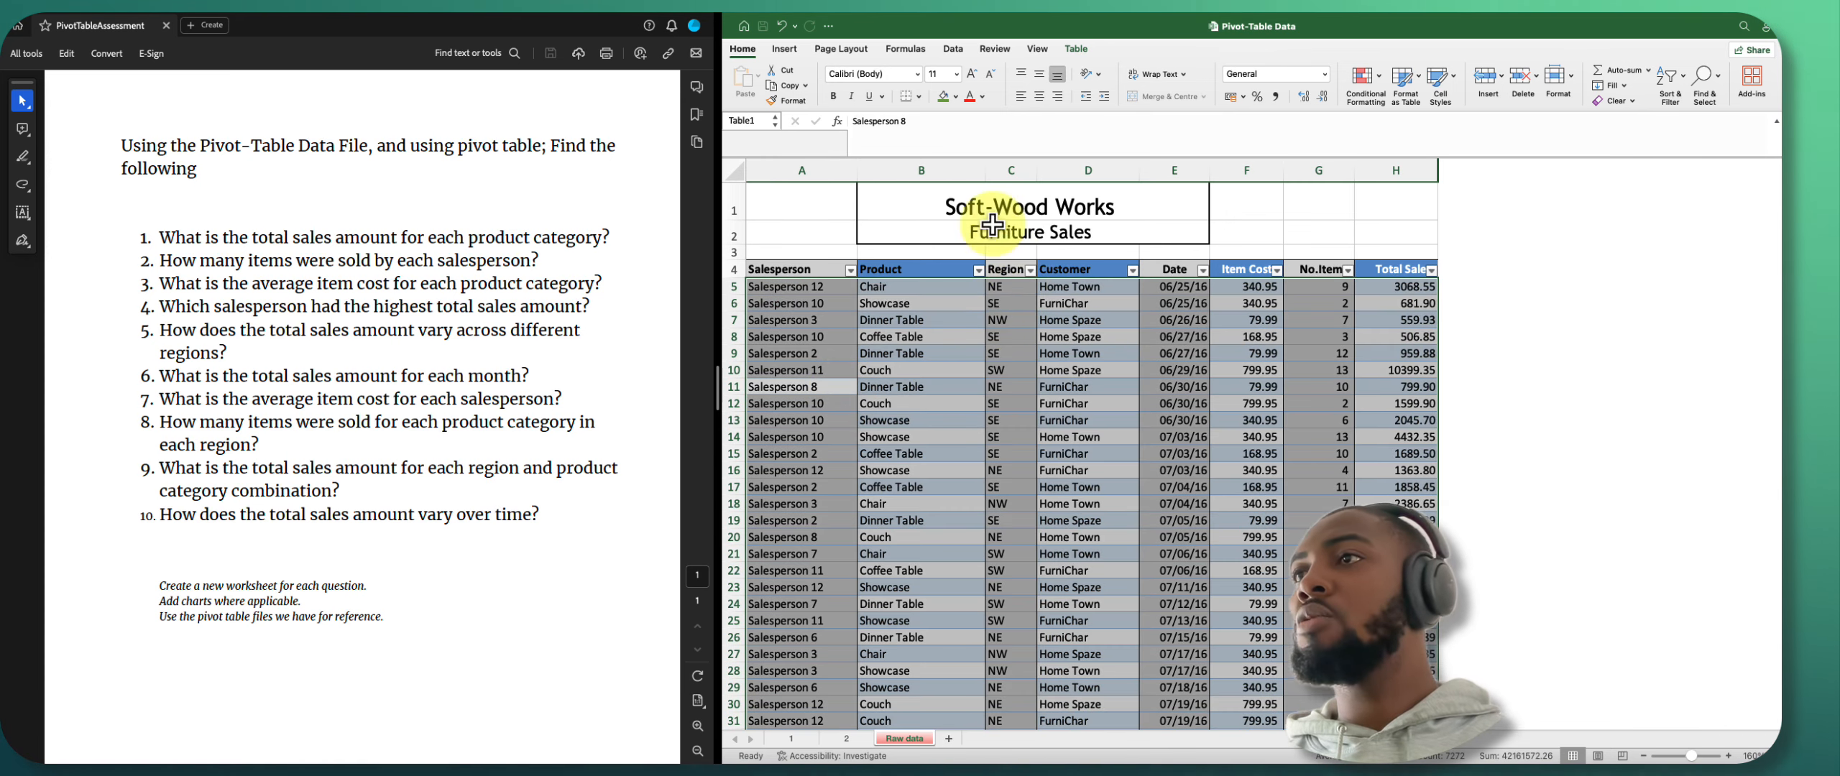
pyautogui.click(783, 50)
pyautogui.click(742, 85)
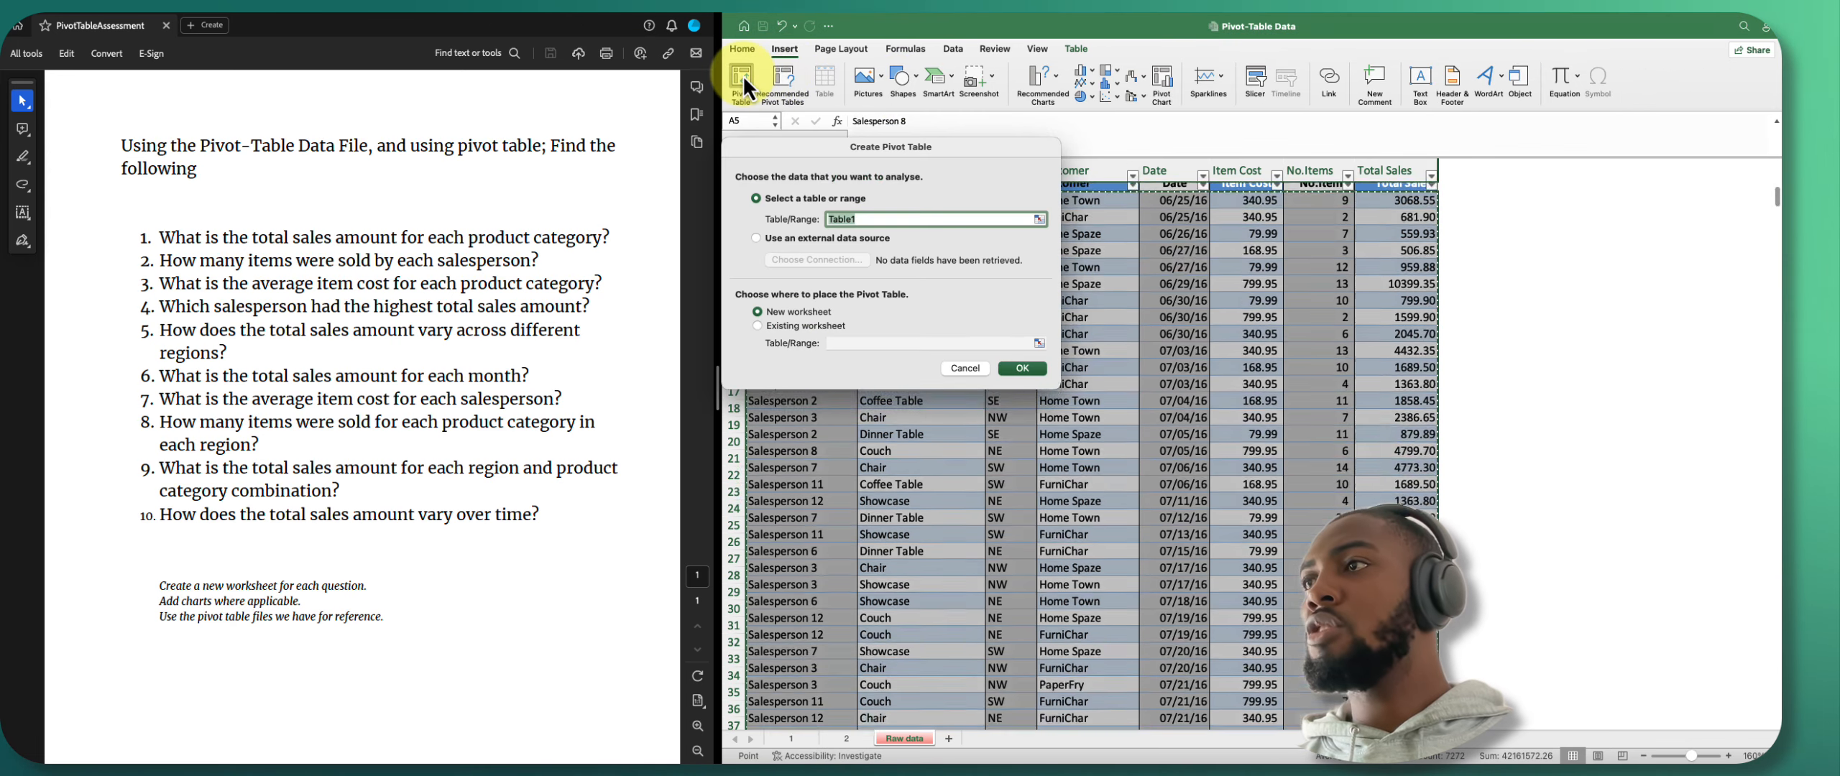
pyautogui.click(1022, 368)
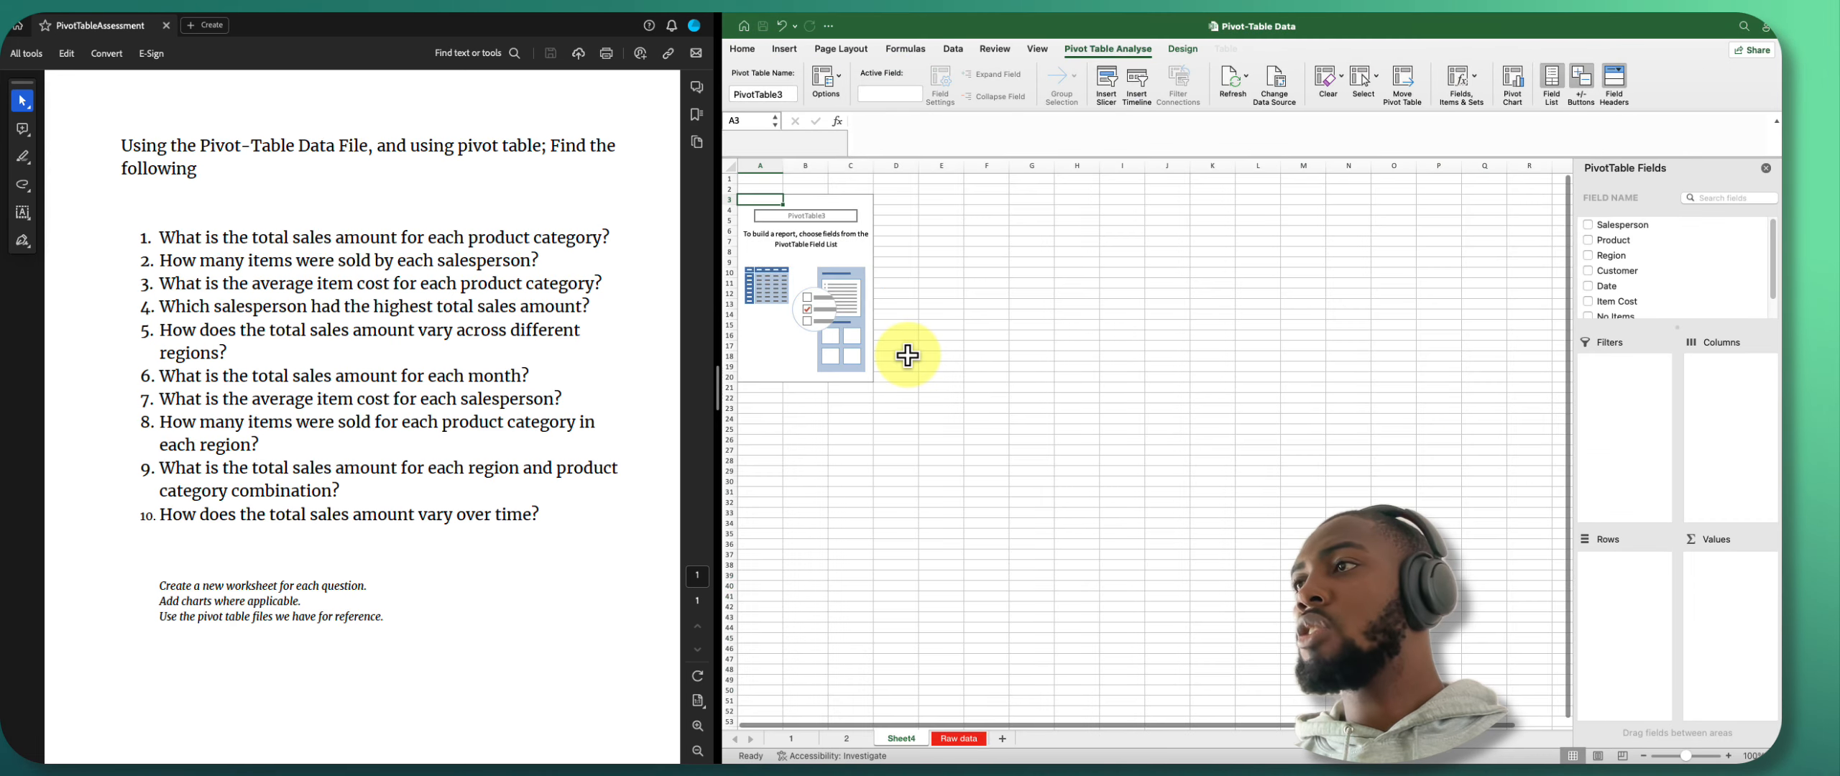
pyautogui.doubleClick(903, 741)
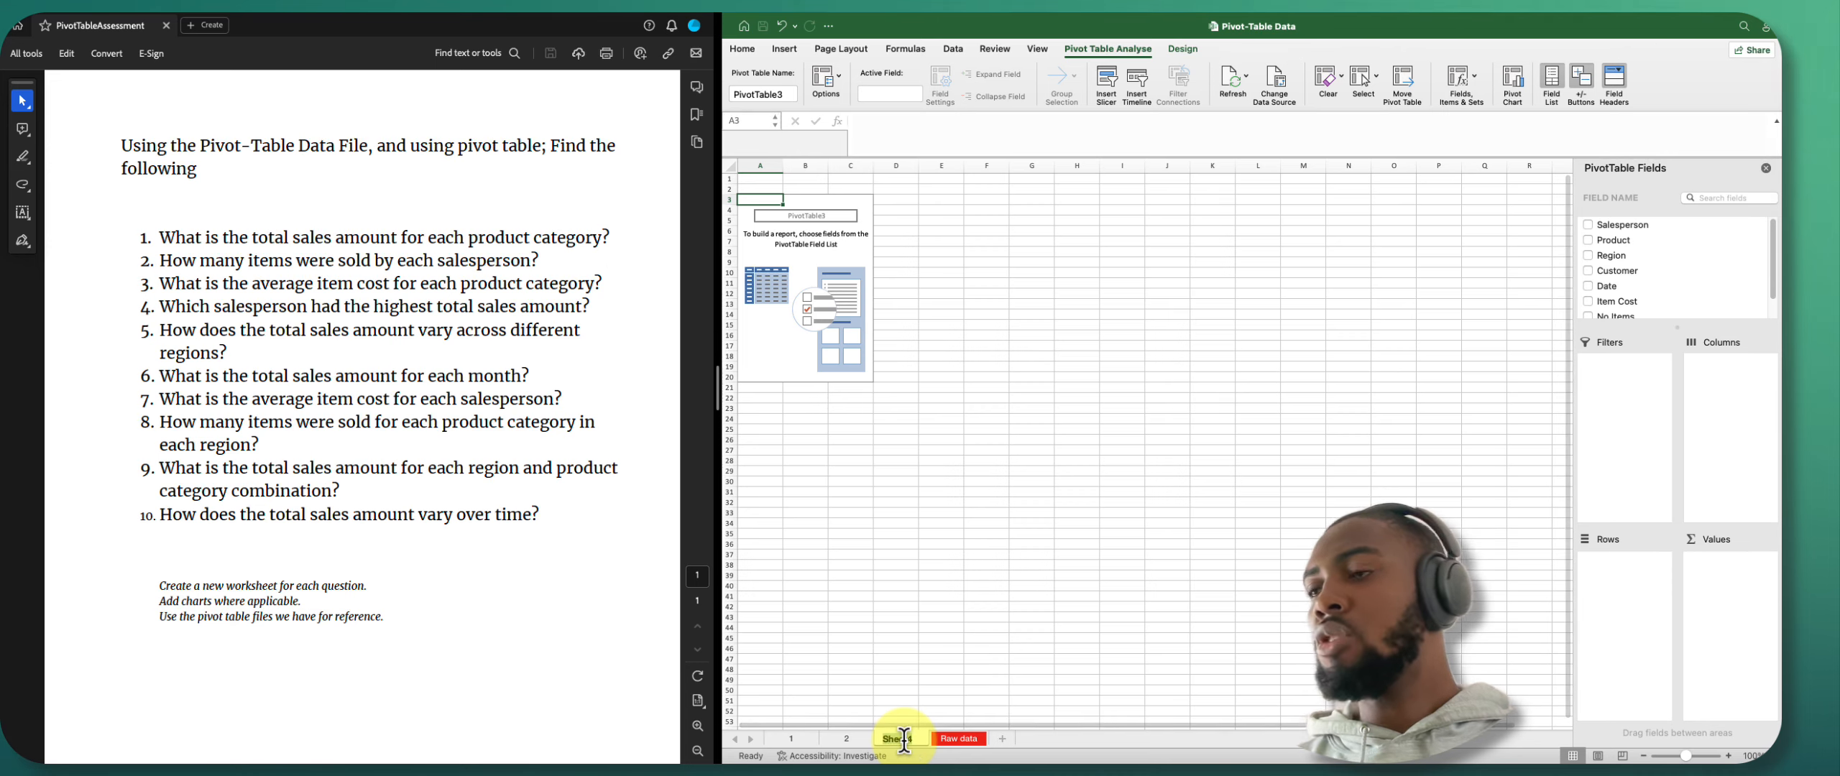
pyautogui.write('3')
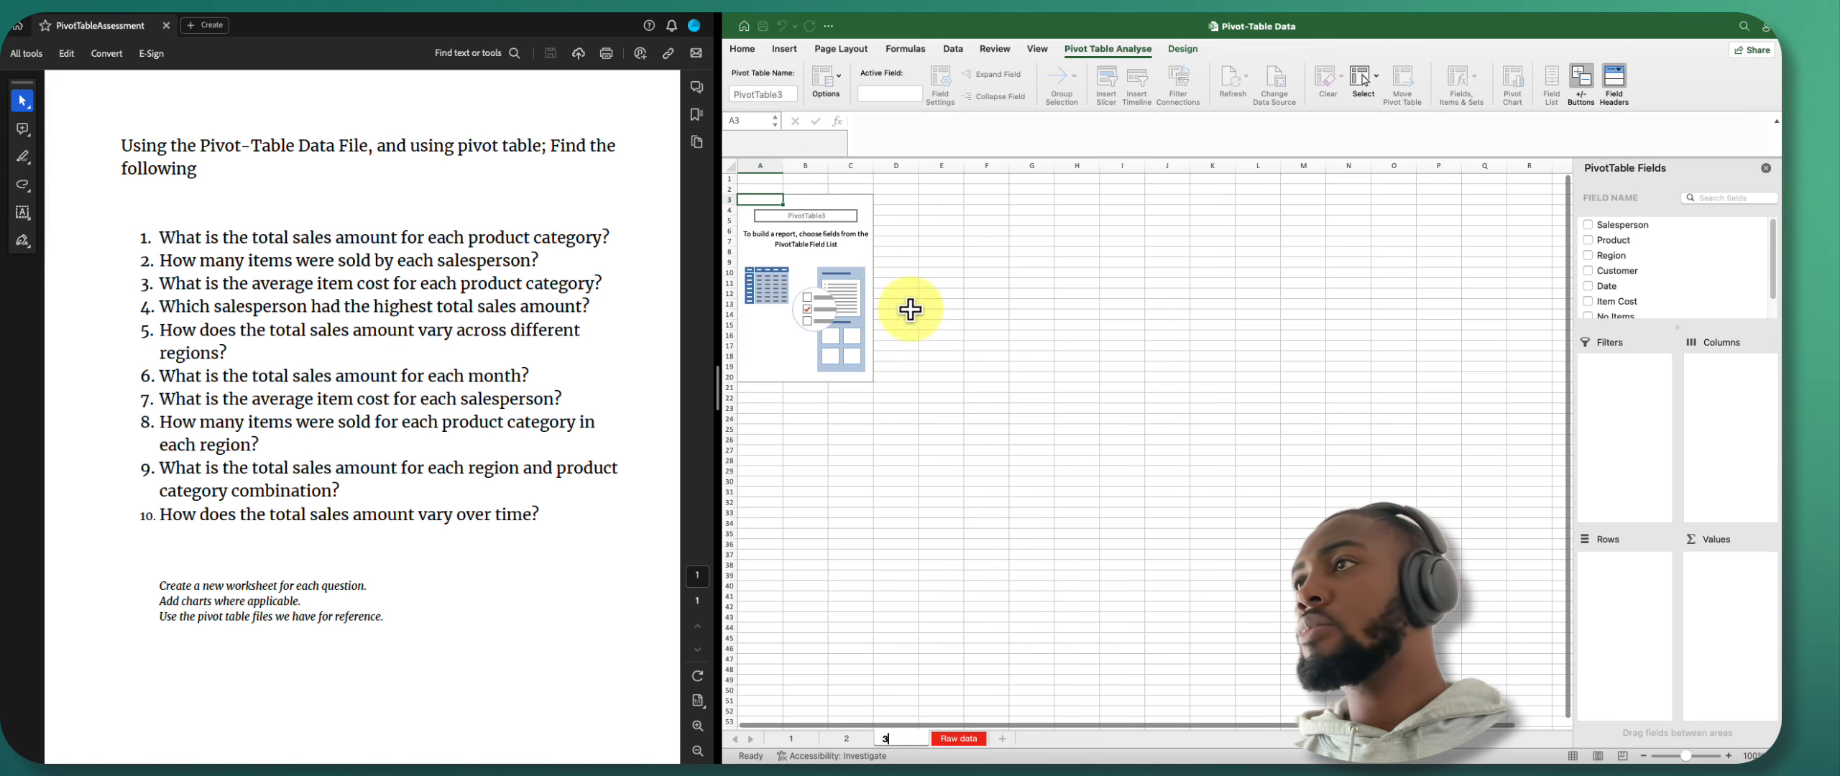
pyautogui.click(863, 251)
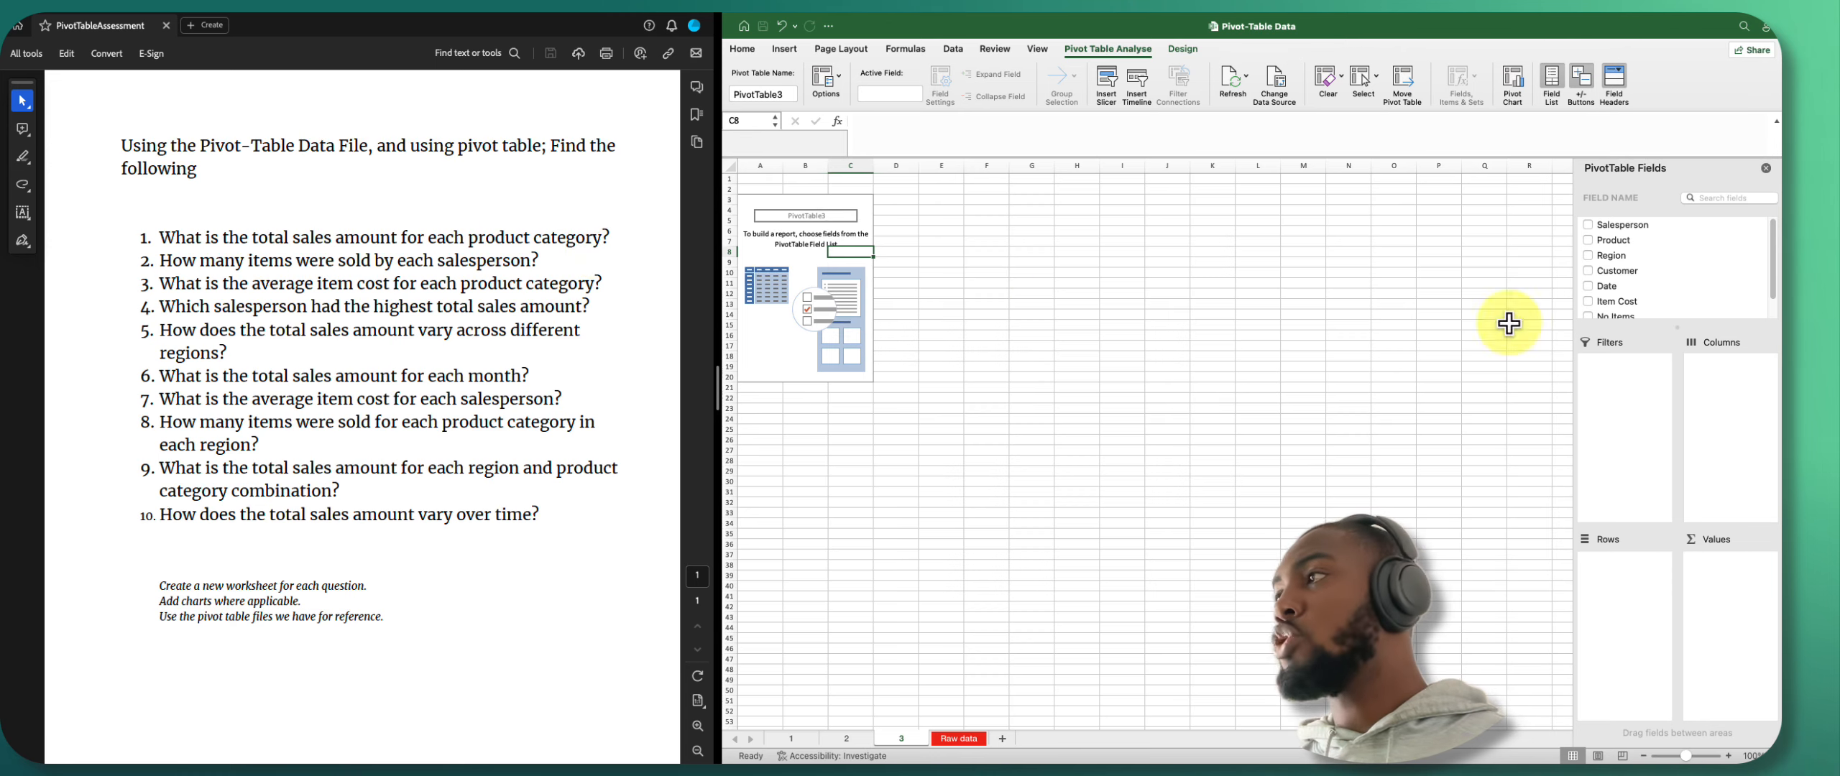
# Build the sheet 3 pivot table with Product as rows and Item Cost as values.
pyautogui.moveTo(1607, 241); pyautogui.dragTo(1585, 604)
pyautogui.scroll(3, 1692, 273)
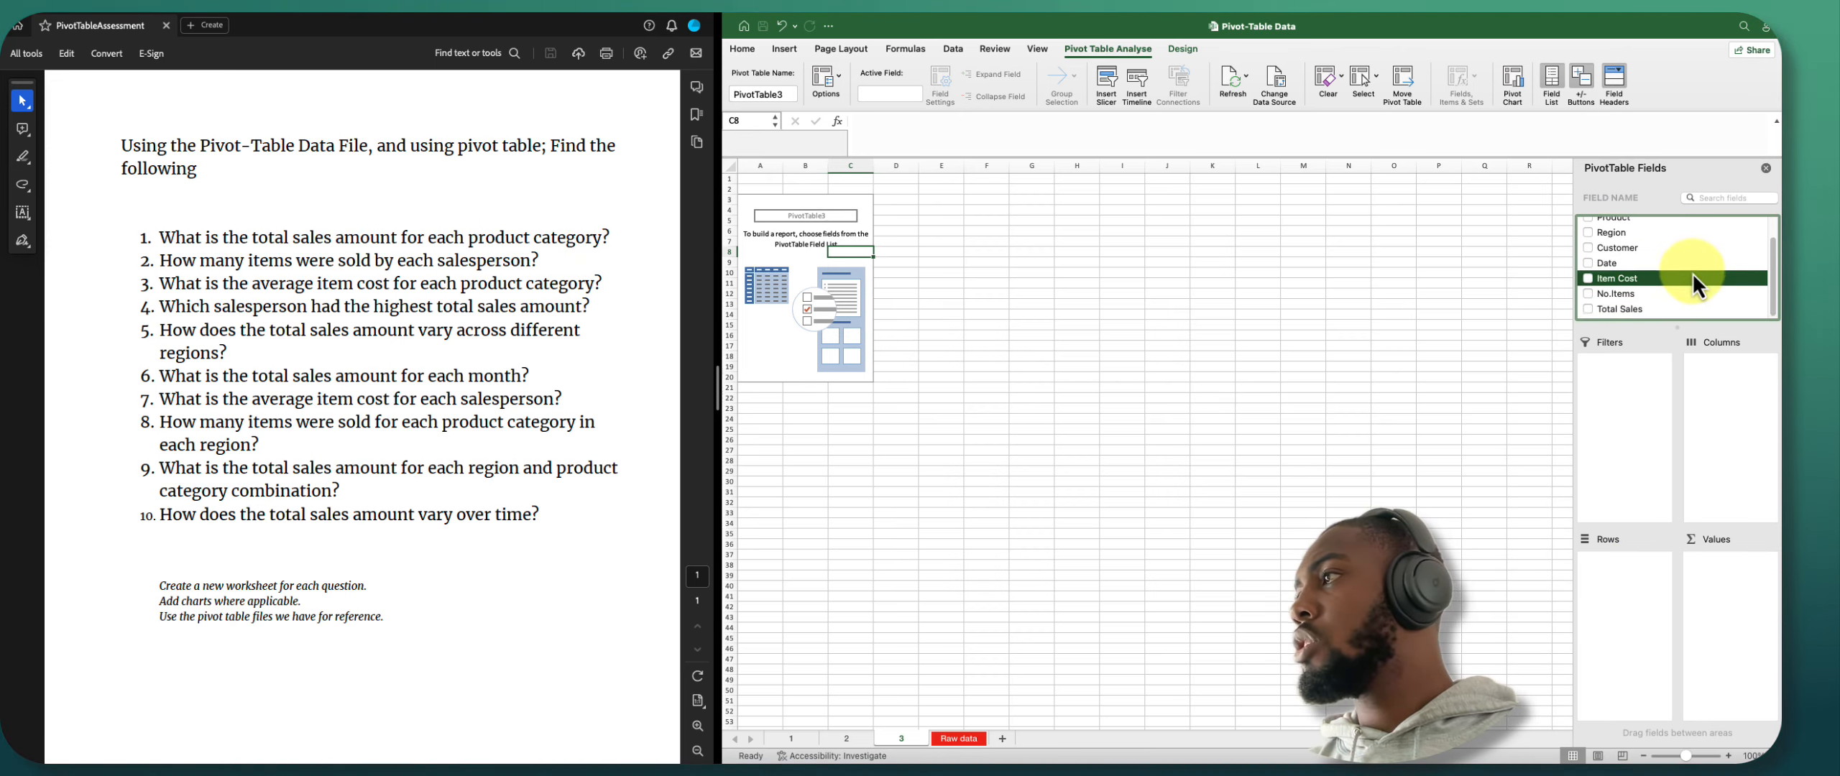
pyautogui.moveTo(1634, 257); pyautogui.dragTo(1626, 561)
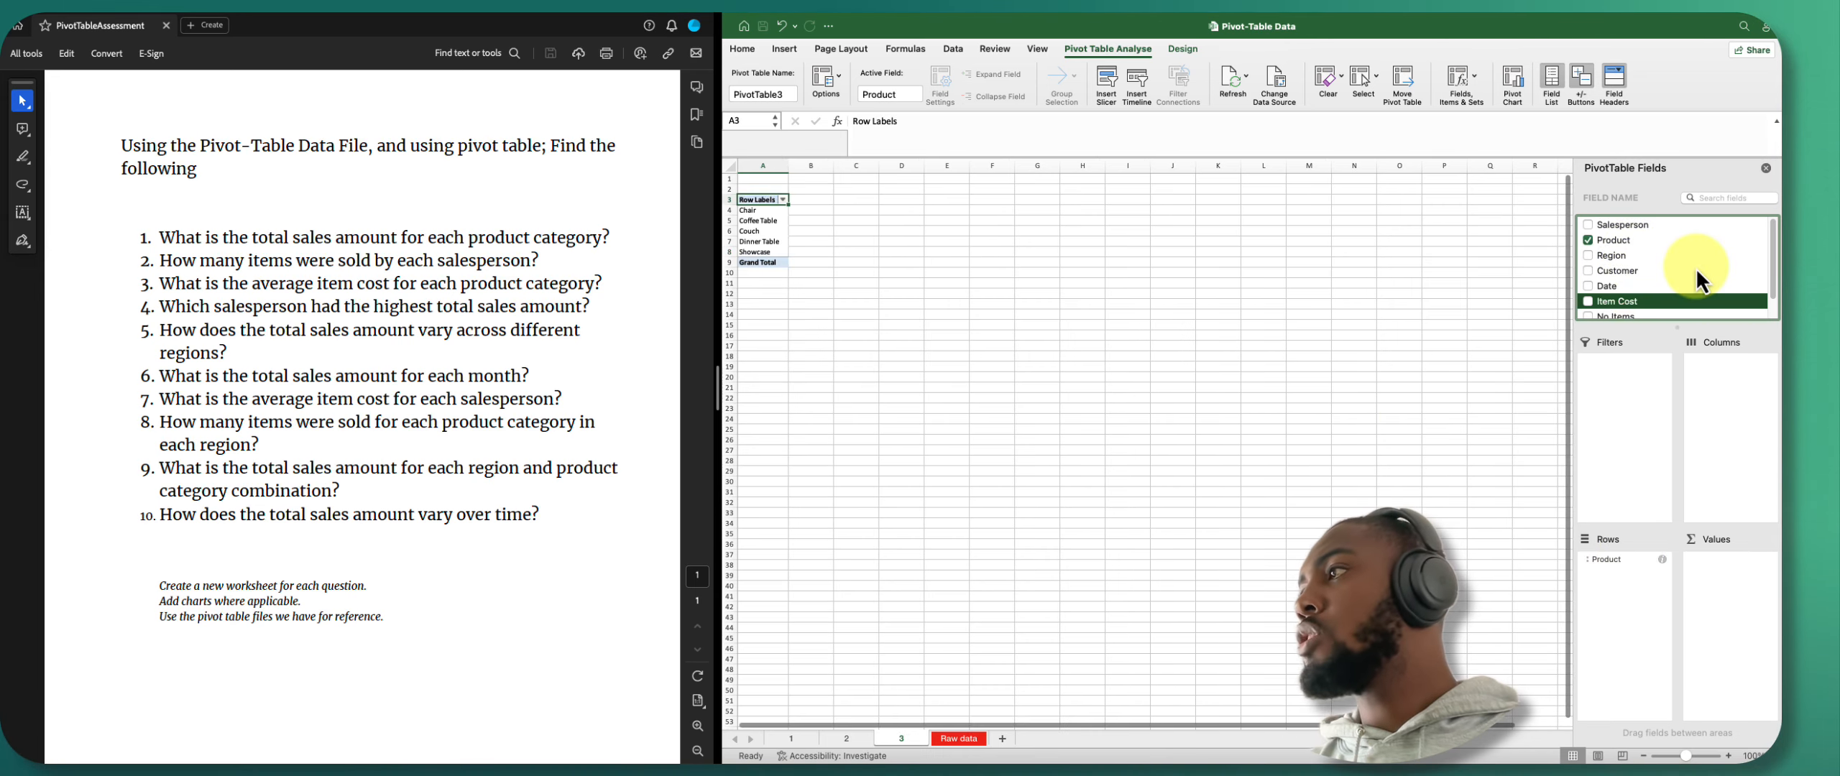
pyautogui.moveTo(1610, 299); pyautogui.dragTo(1728, 569)
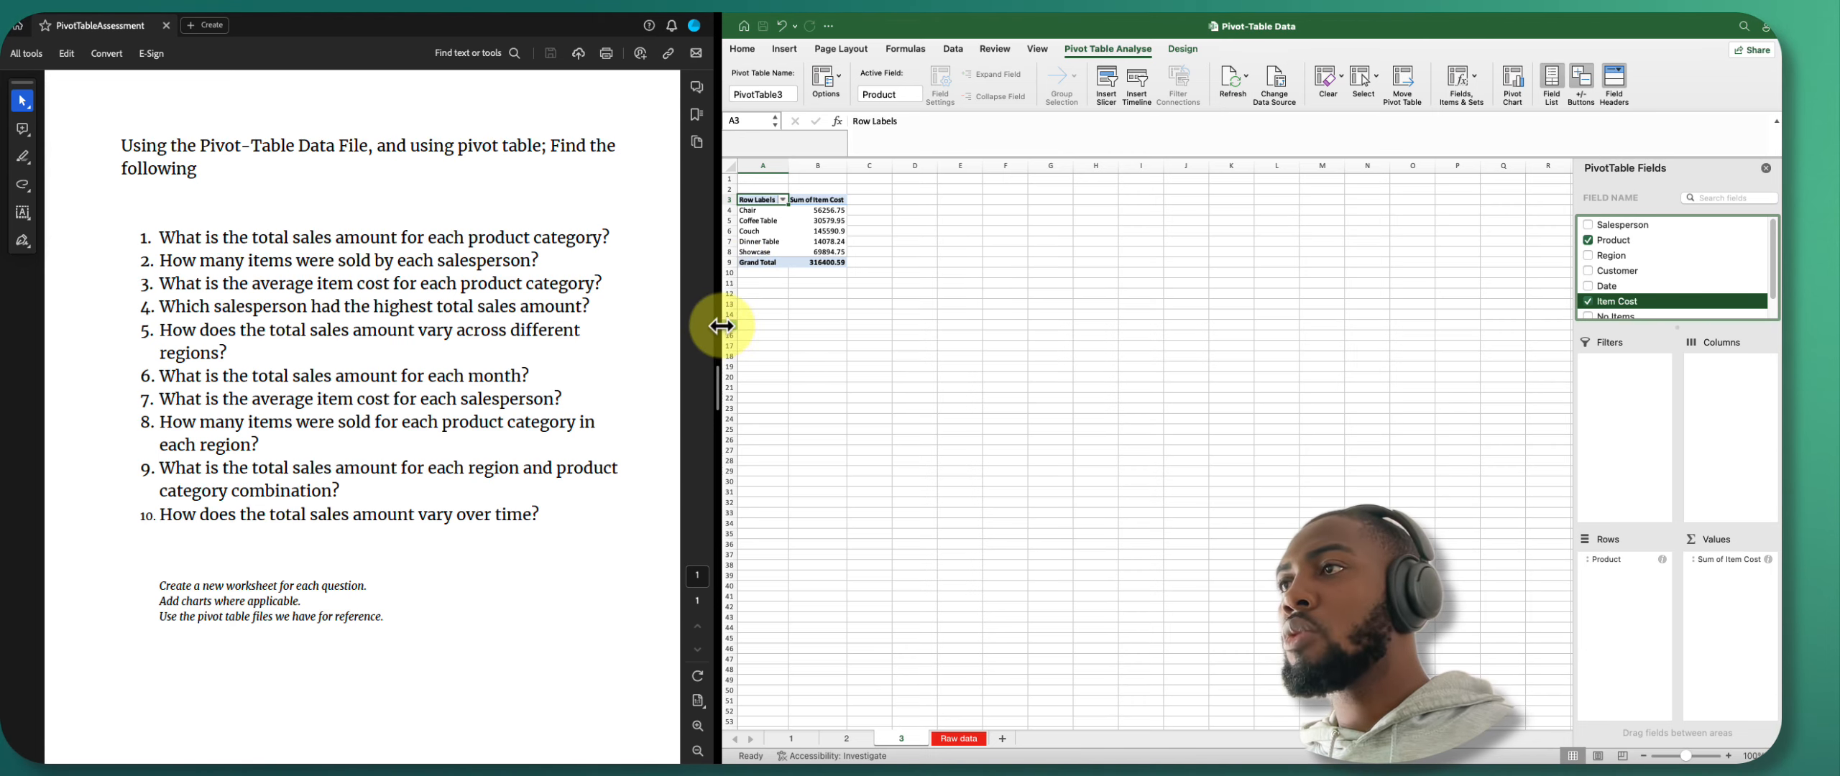
# Widen the spreadsheet window and open the field settings of the Item Cost value field.
pyautogui.moveTo(712, 327); pyautogui.dragTo(673, 326)
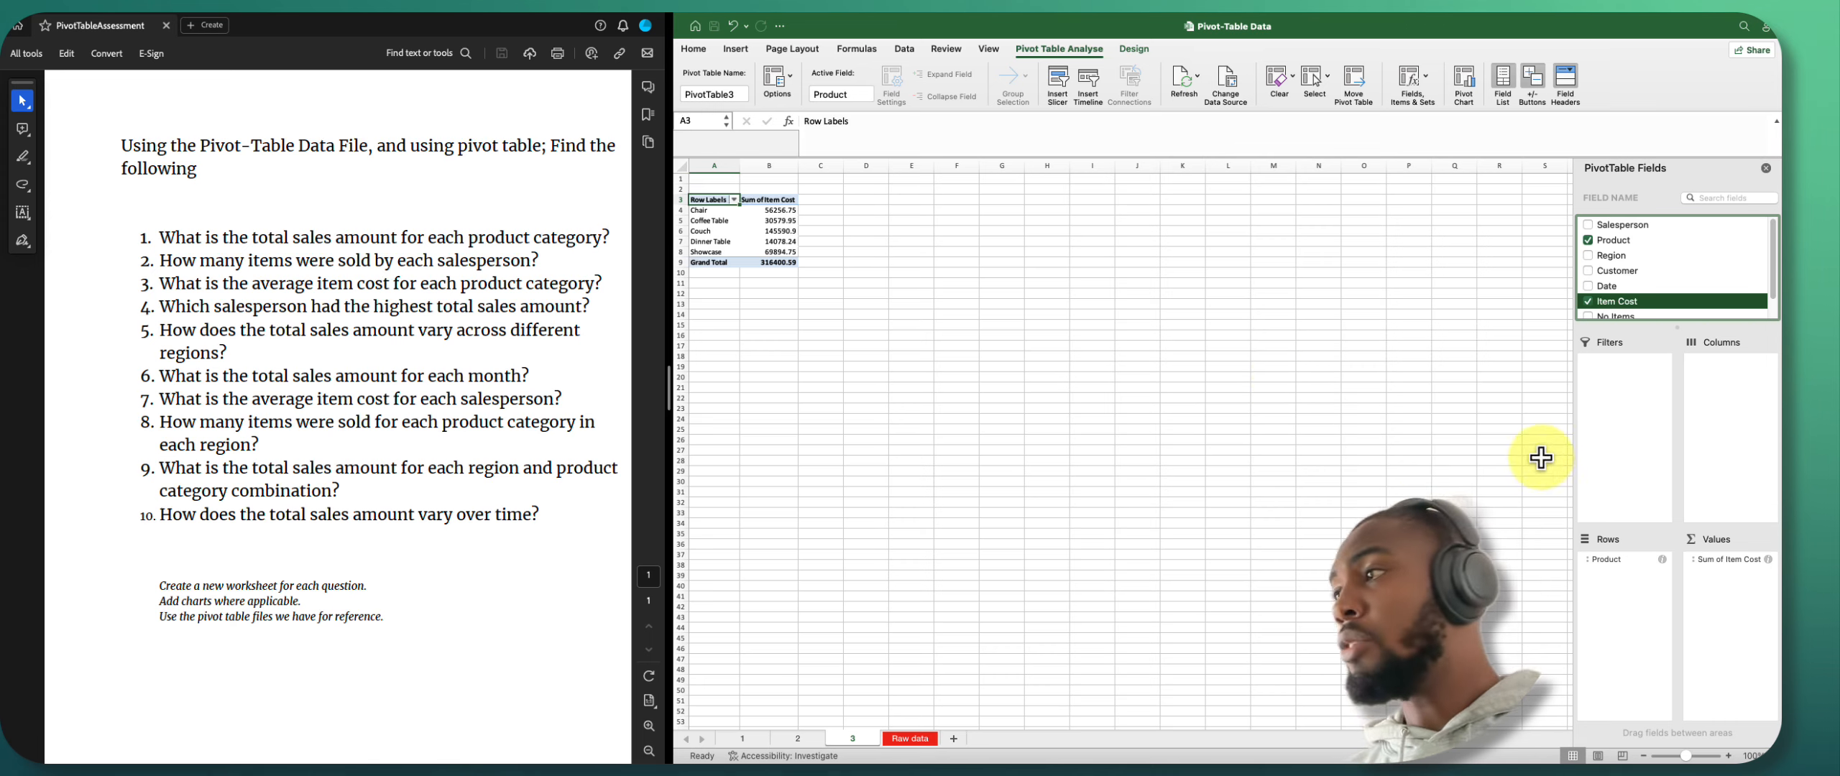
pyautogui.click(1739, 559)
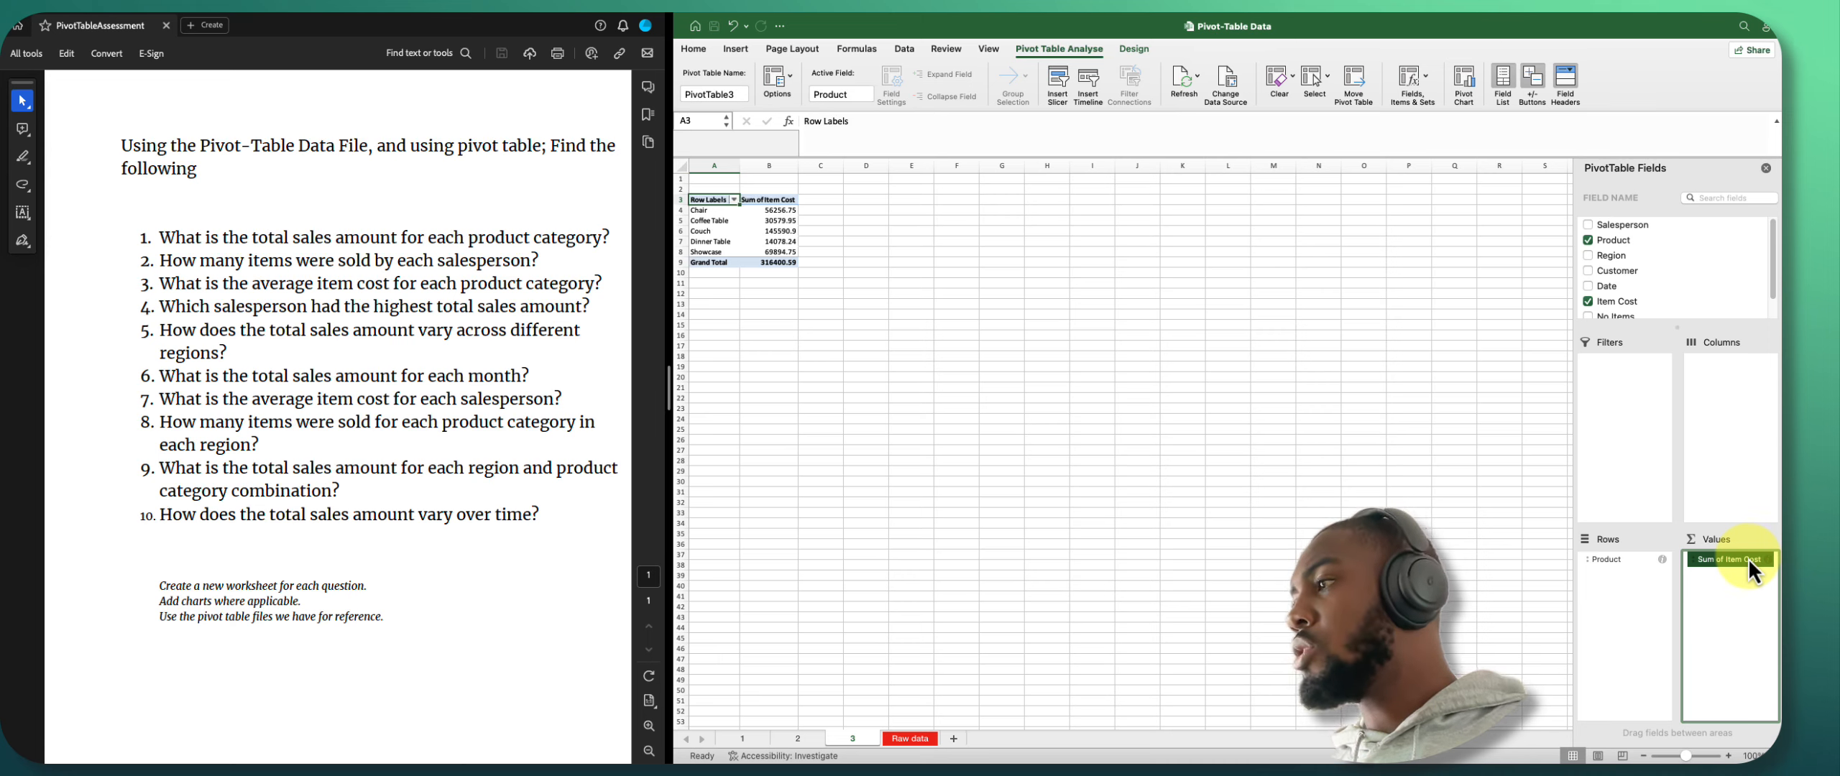
pyautogui.click(1684, 735)
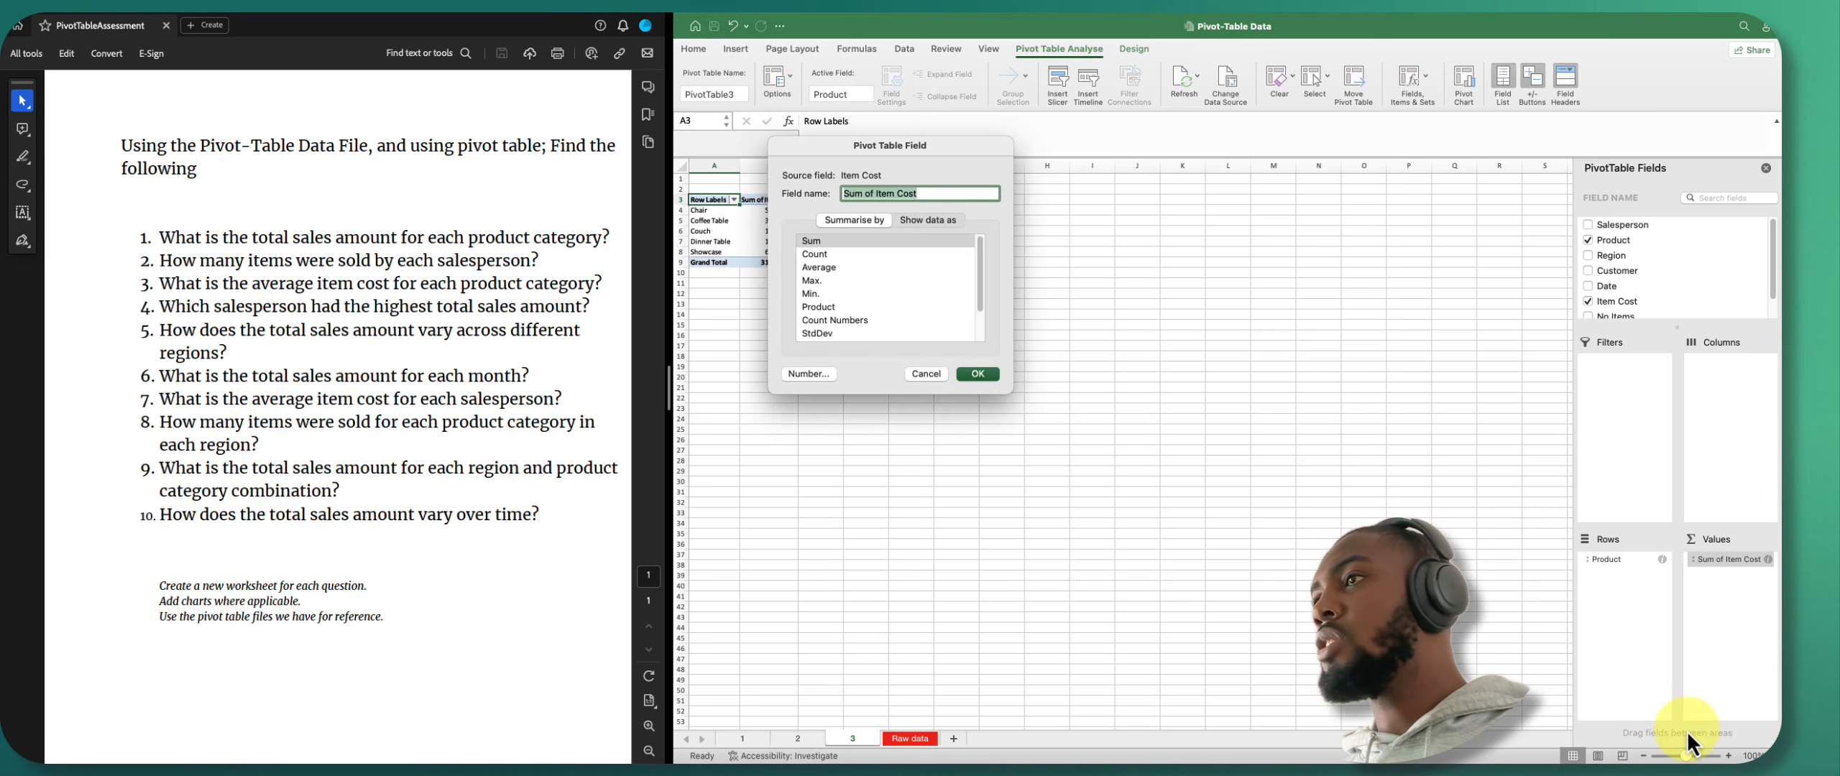
# Look through the summary functions available for the Item Cost value field, from Sum to Varp.
pyautogui.click(819, 268)
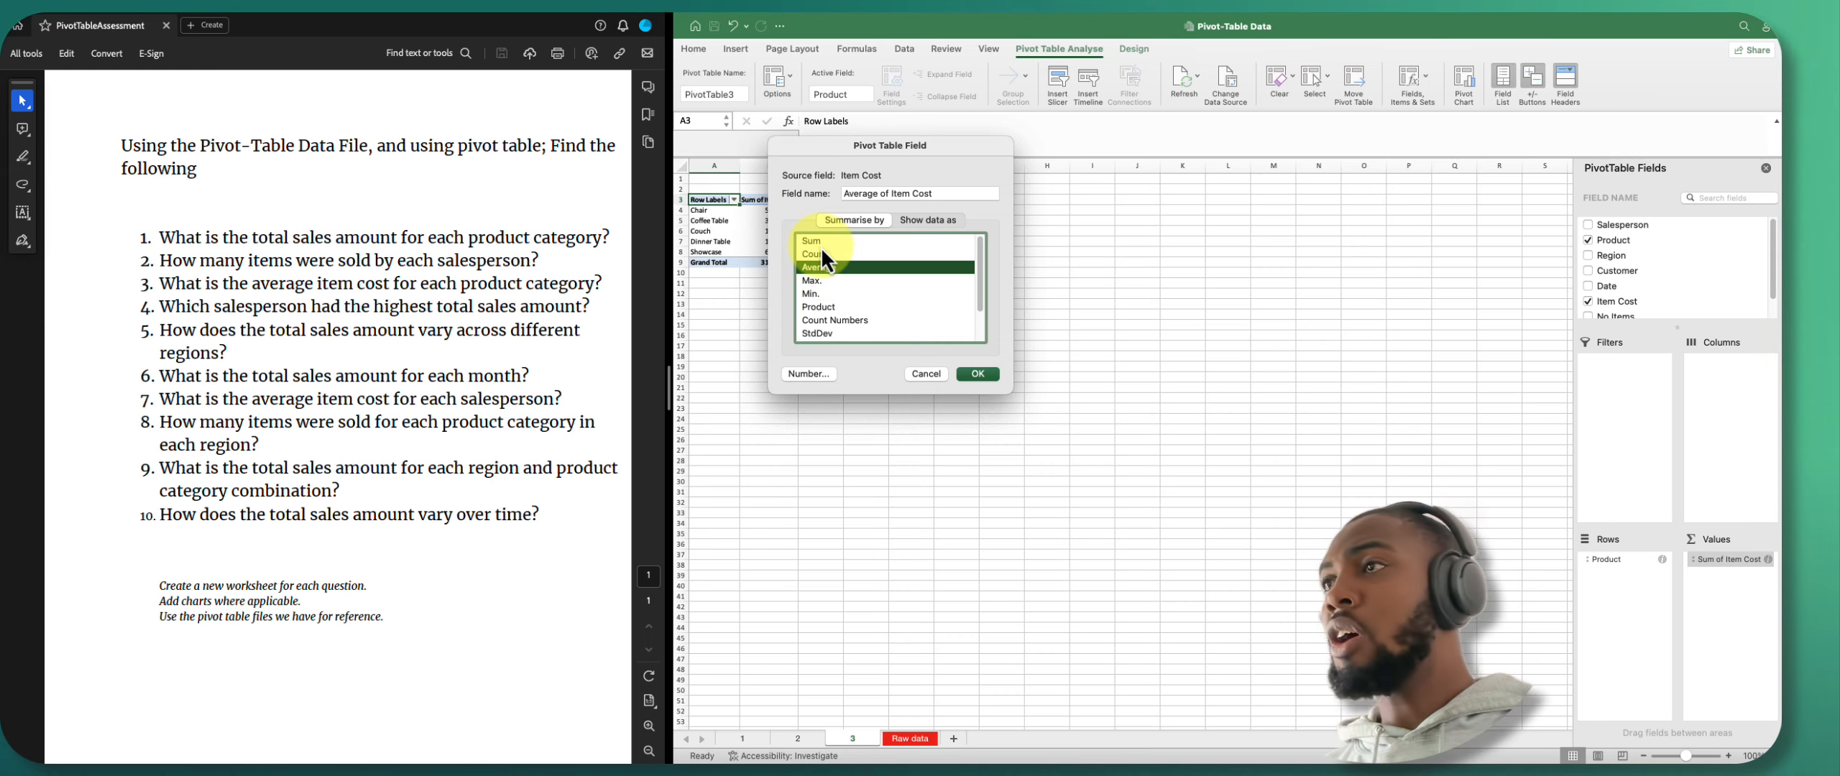
pyautogui.click(819, 251)
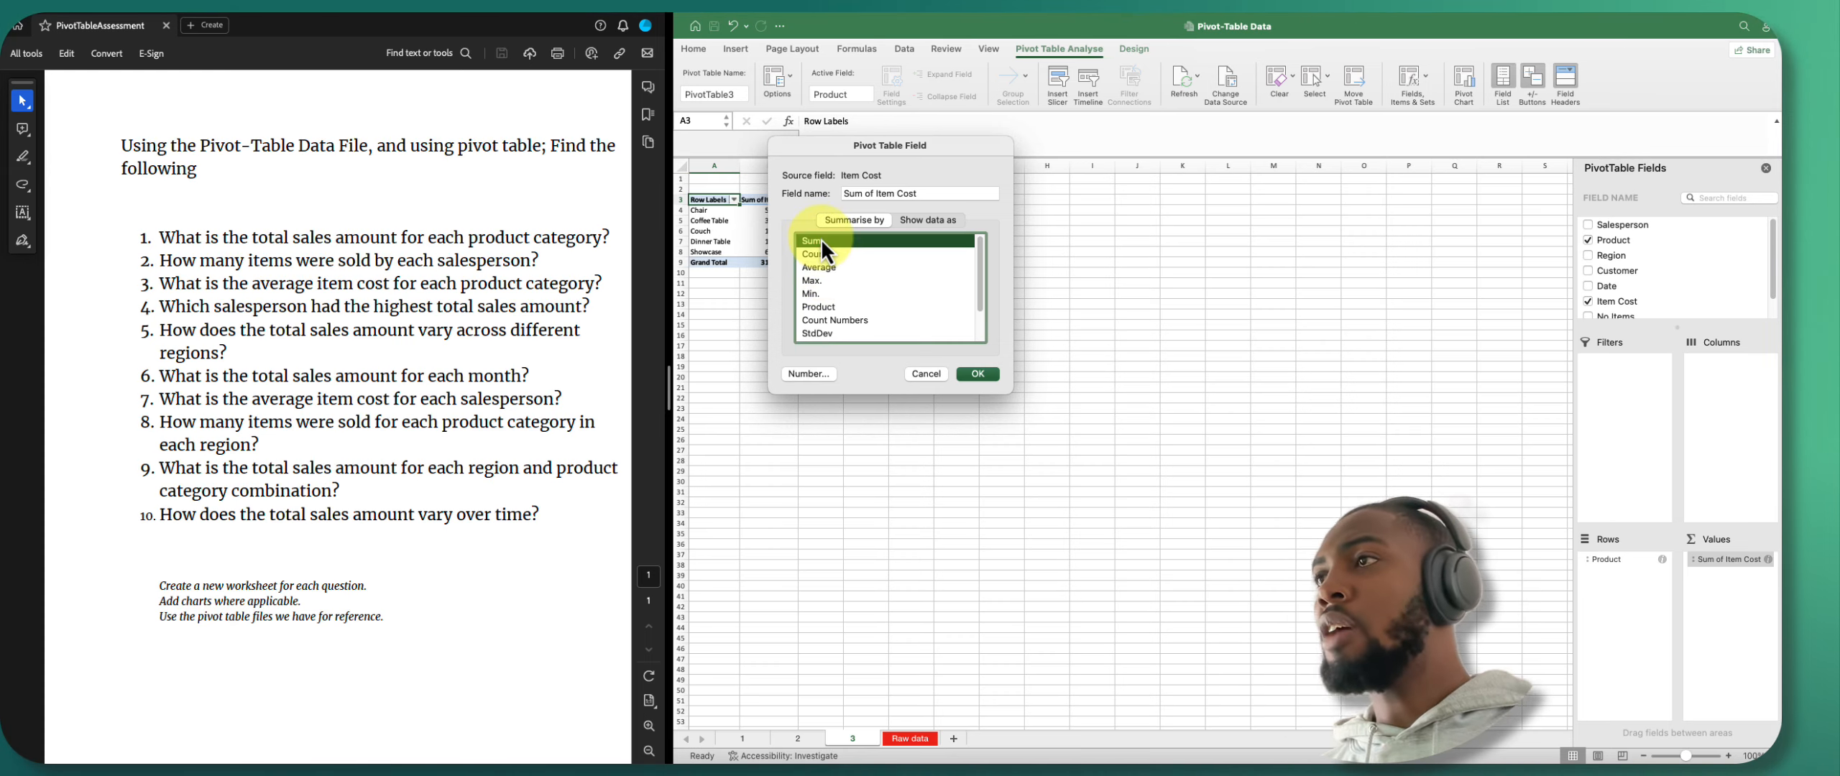
pyautogui.click(833, 281)
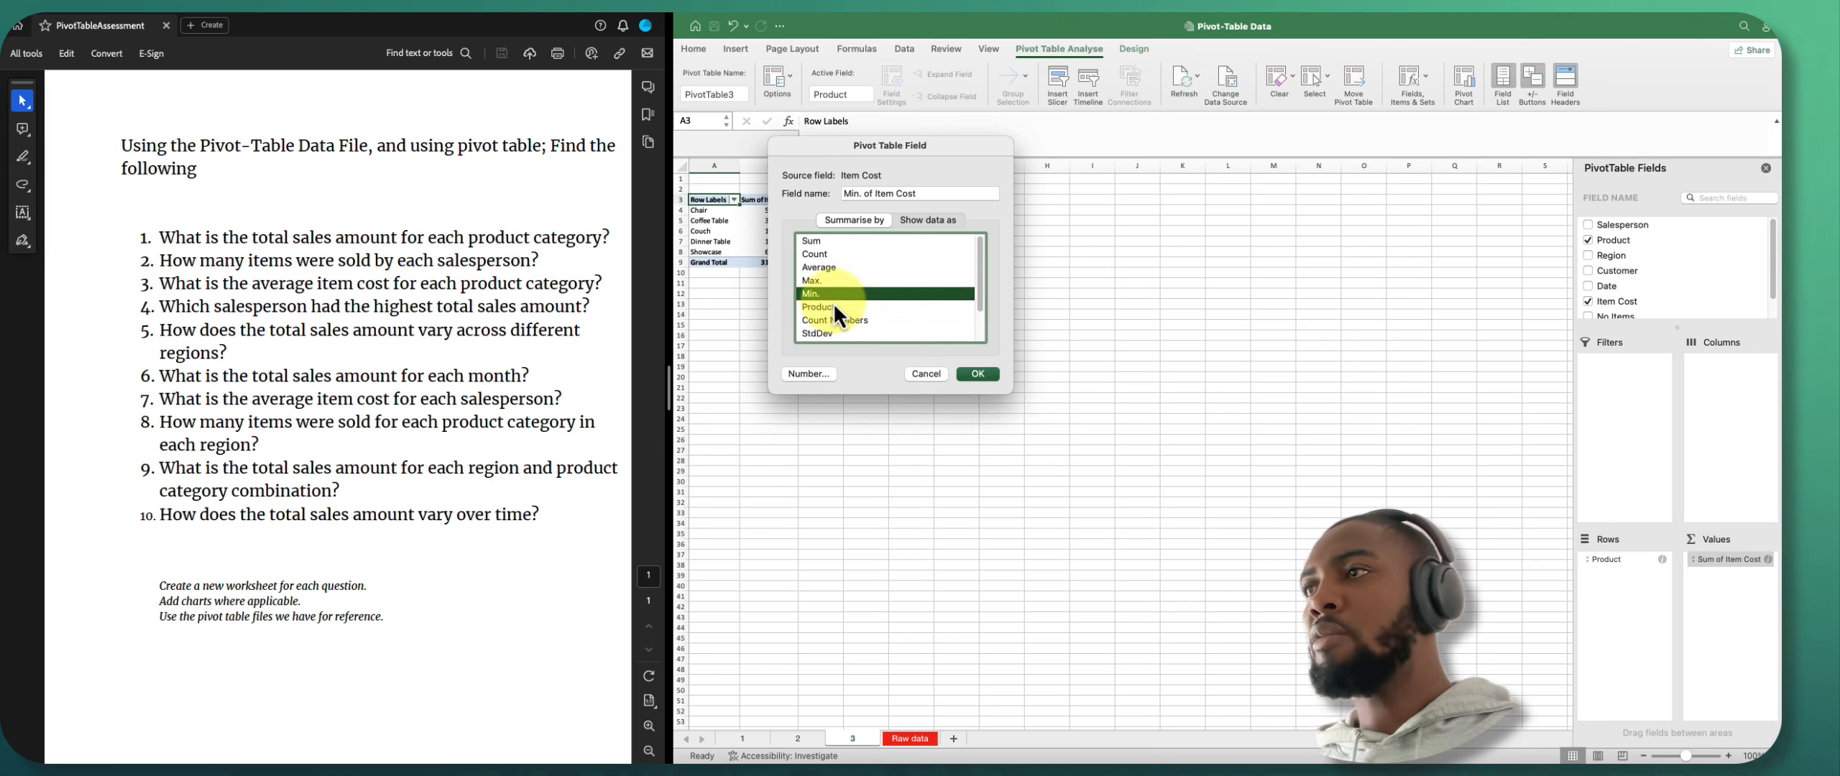
pyautogui.click(852, 322)
pyautogui.scroll(-3, 856, 318)
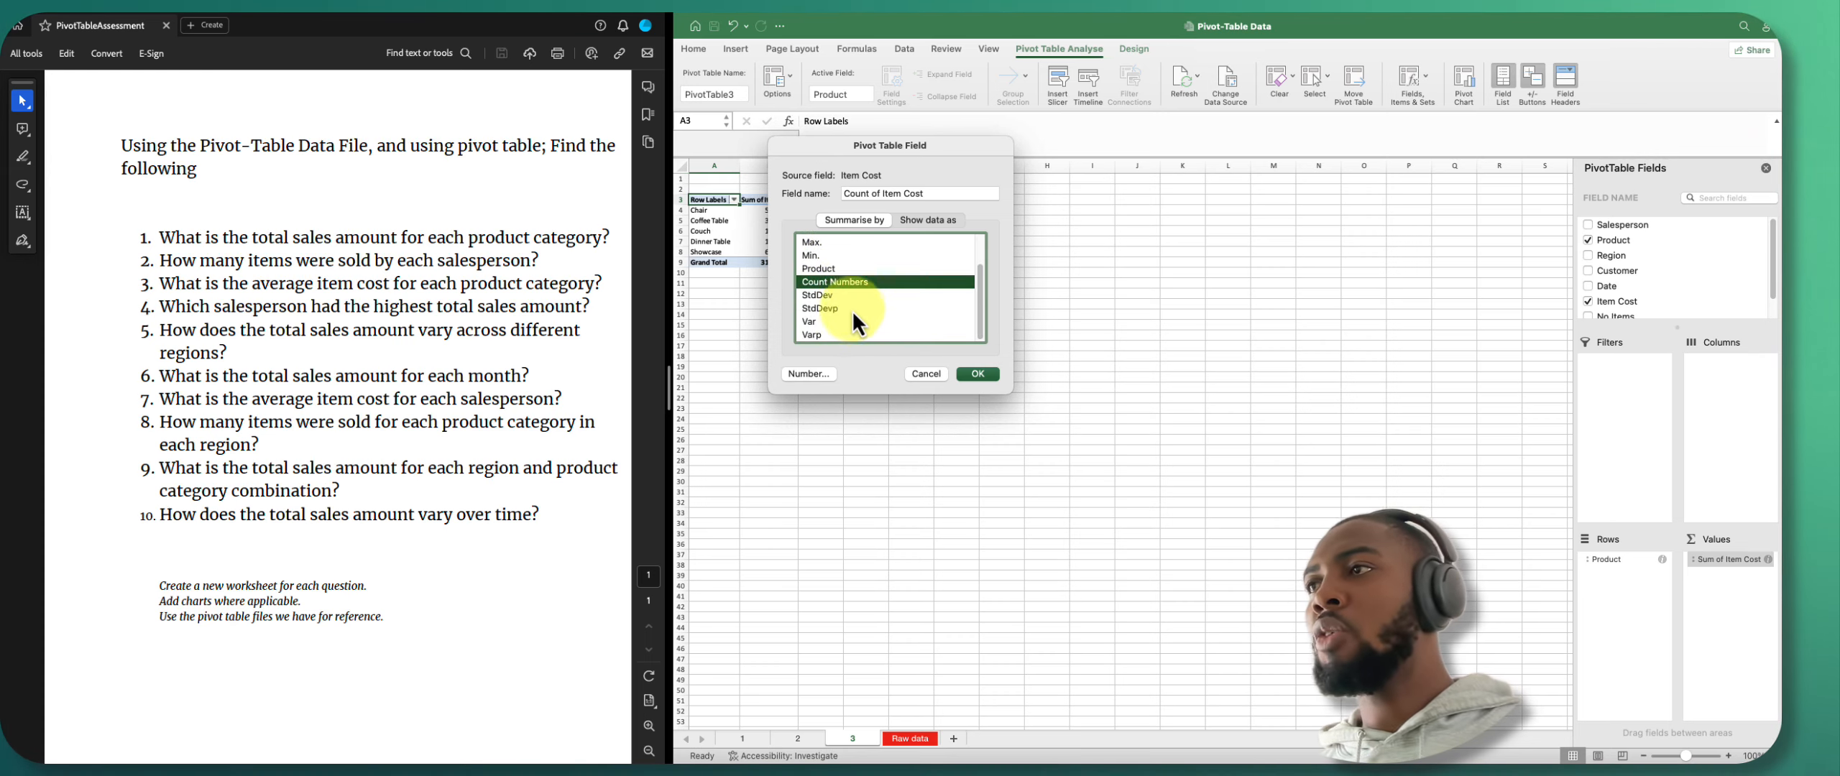
pyautogui.click(838, 298)
pyautogui.click(839, 323)
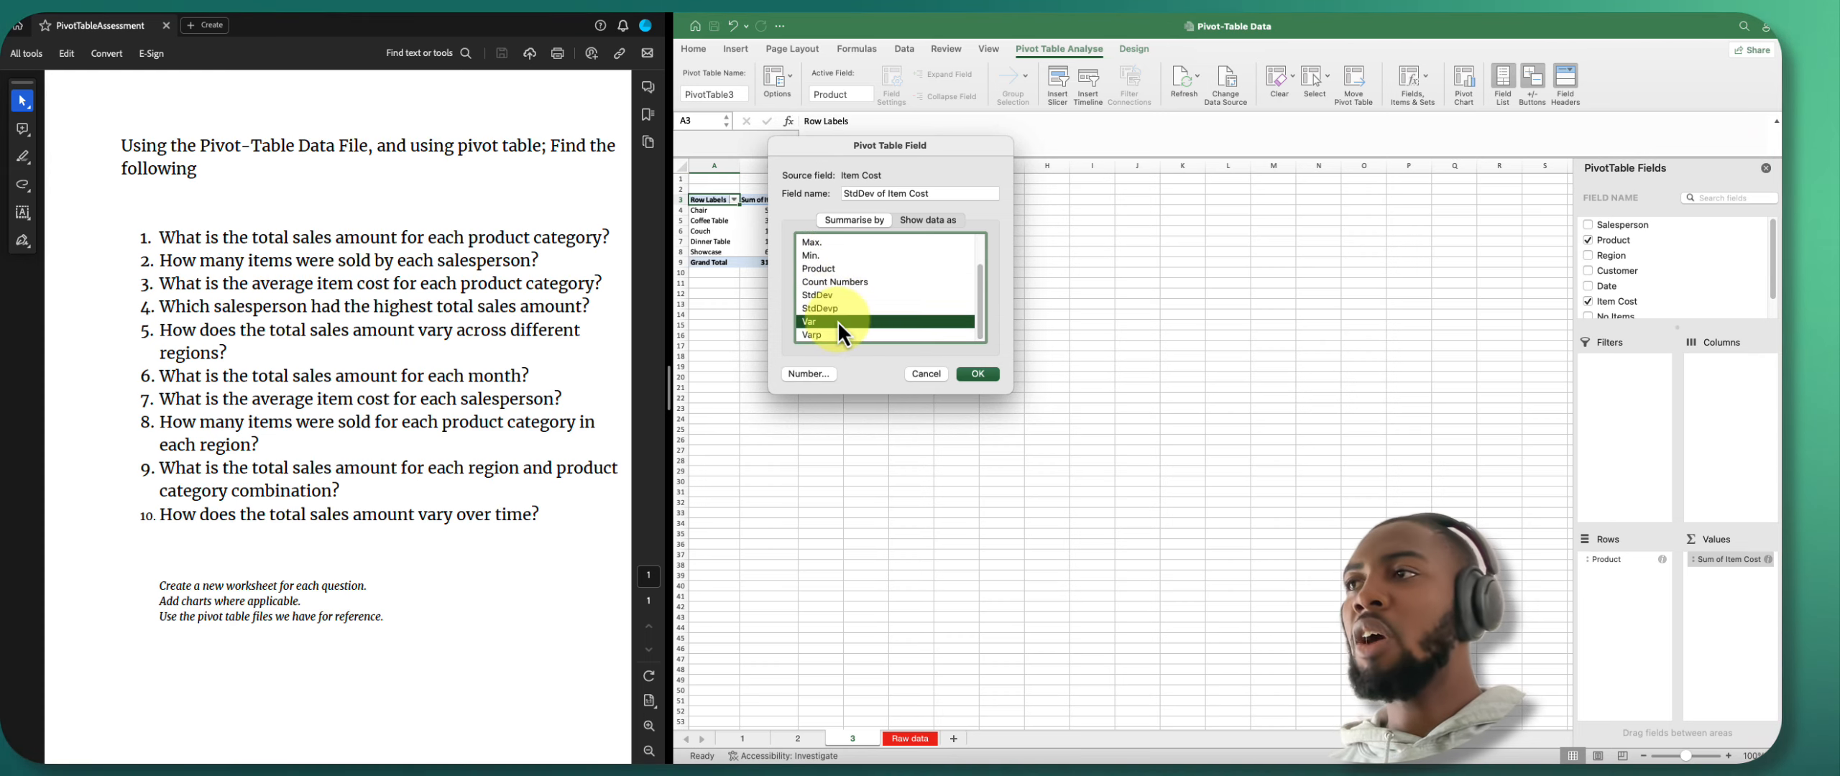
pyautogui.scroll(3, 842, 268)
# Summarise the Item Cost values in the sheet 3 pivot table by Average.
pyautogui.click(828, 269)
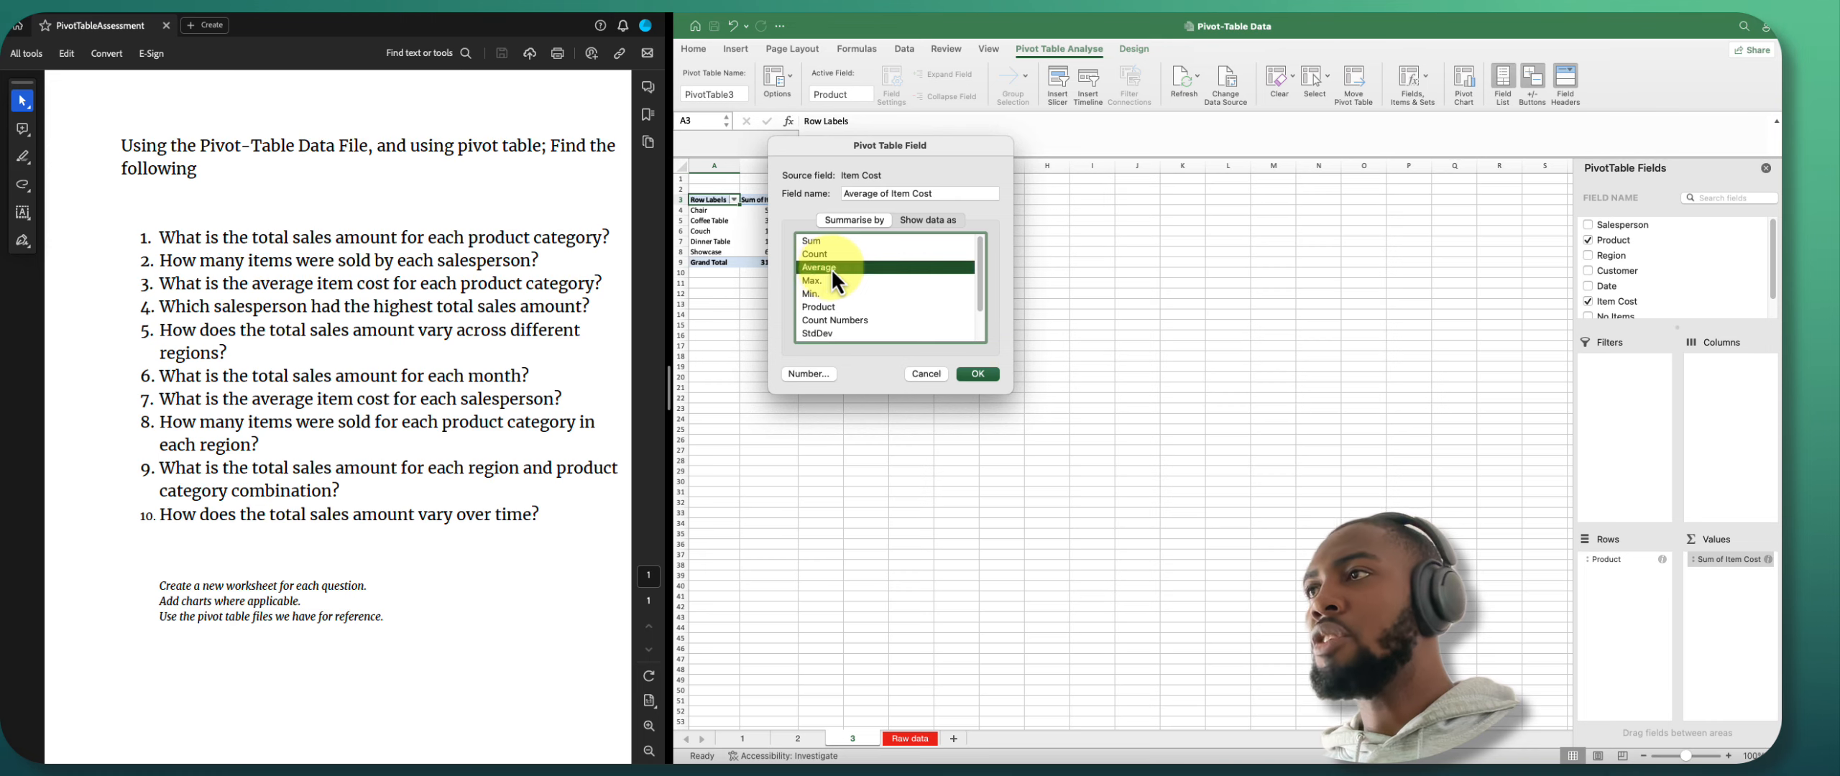
pyautogui.click(970, 374)
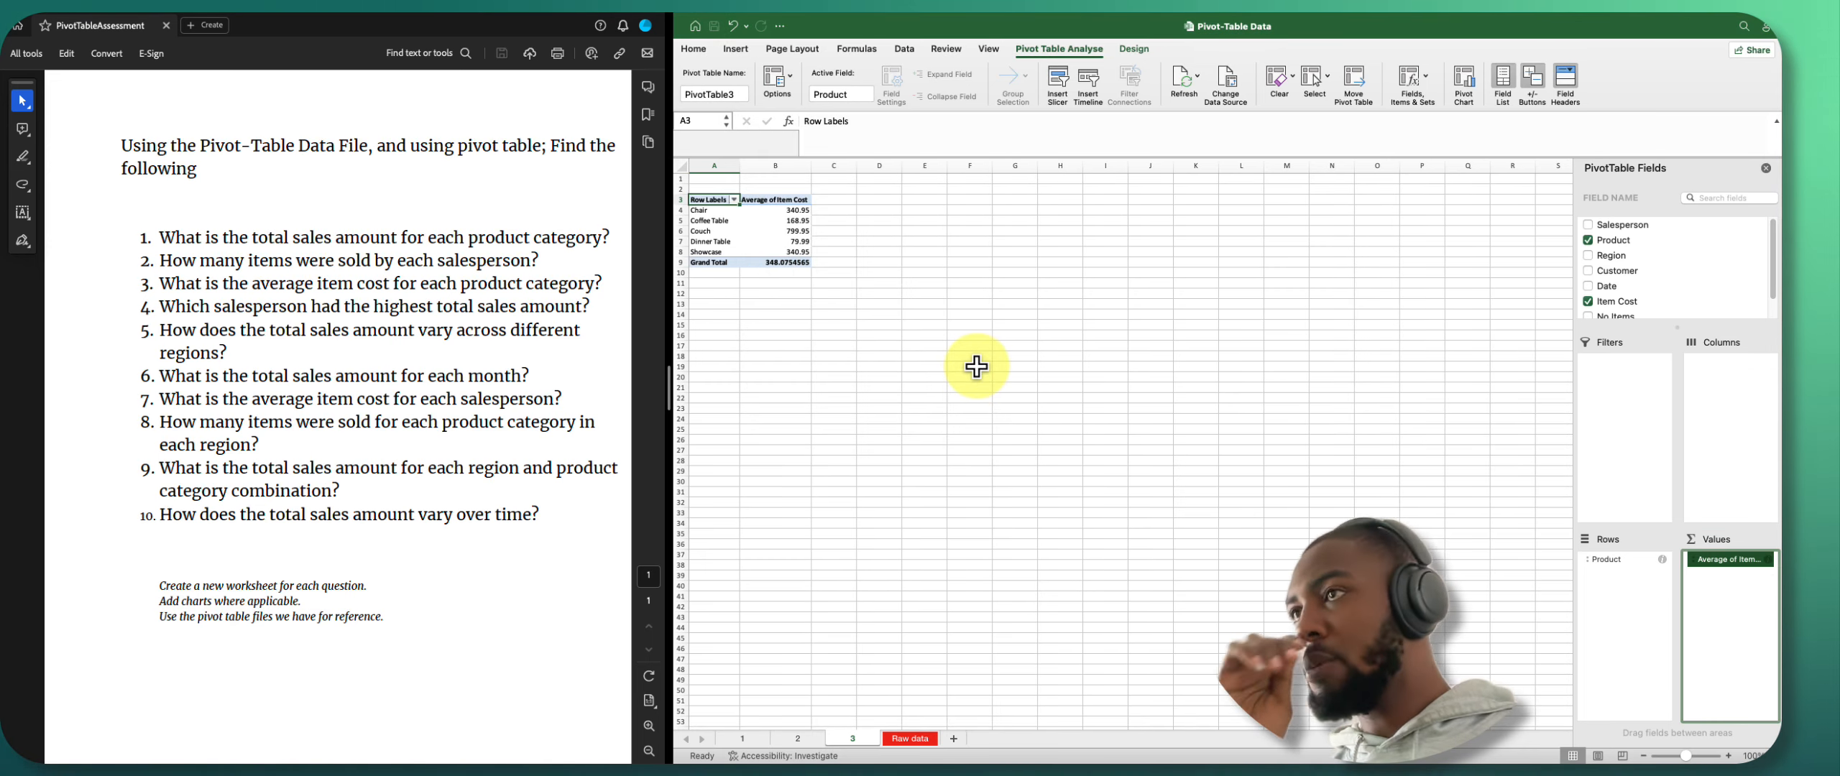
pyautogui.click(792, 211)
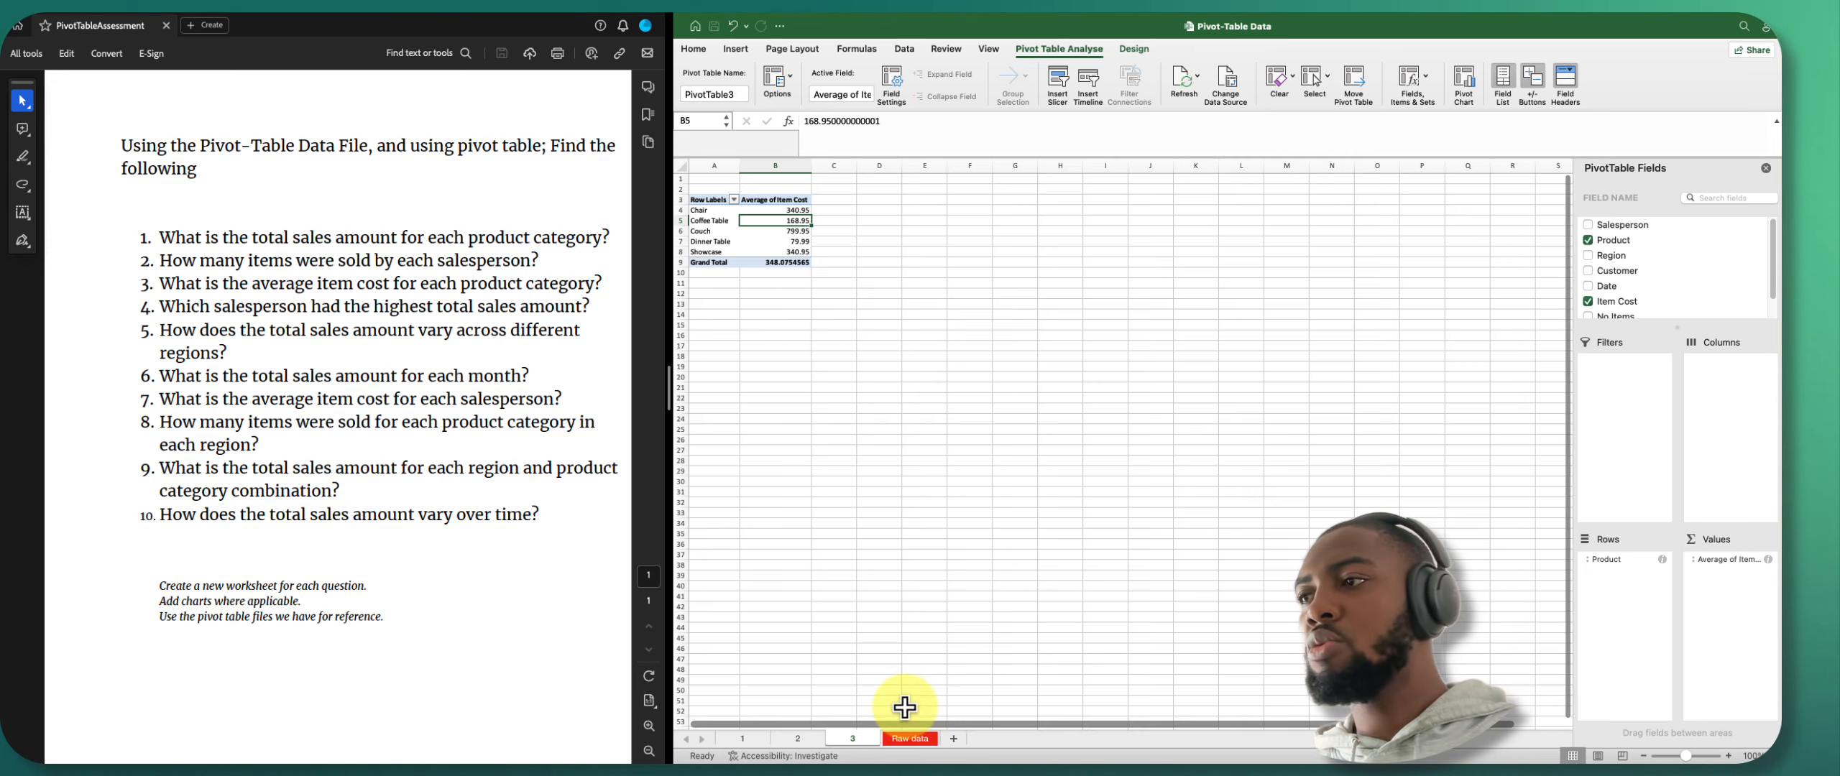
# Create another pivot table from the raw data table on a new worksheet and rename that sheet 4.
pyautogui.click(908, 740)
pyautogui.click(736, 48)
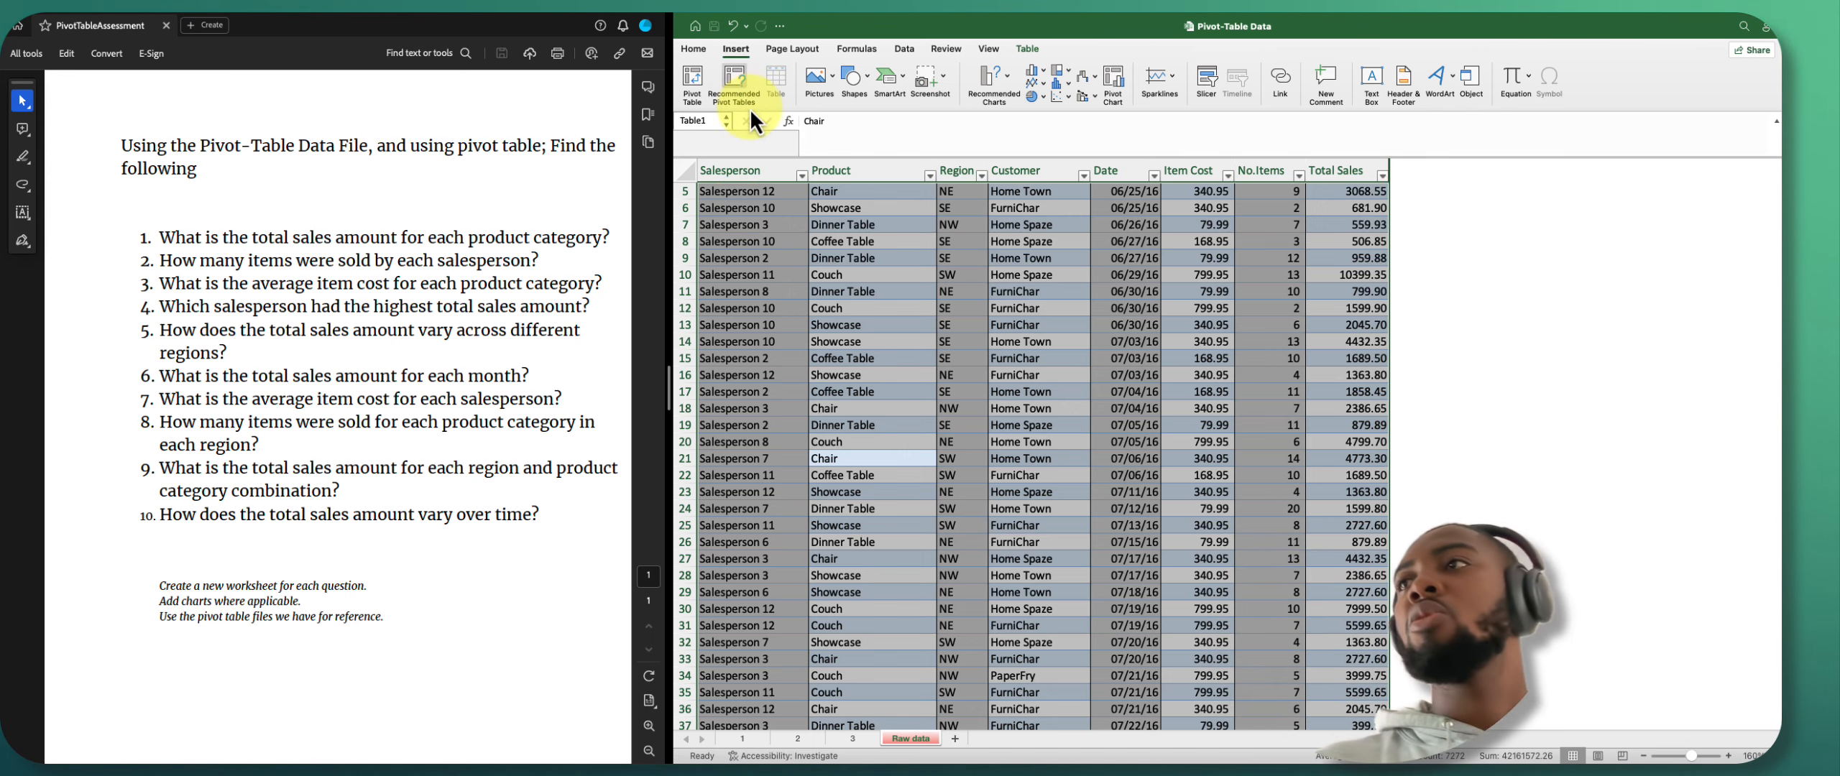
pyautogui.click(695, 82)
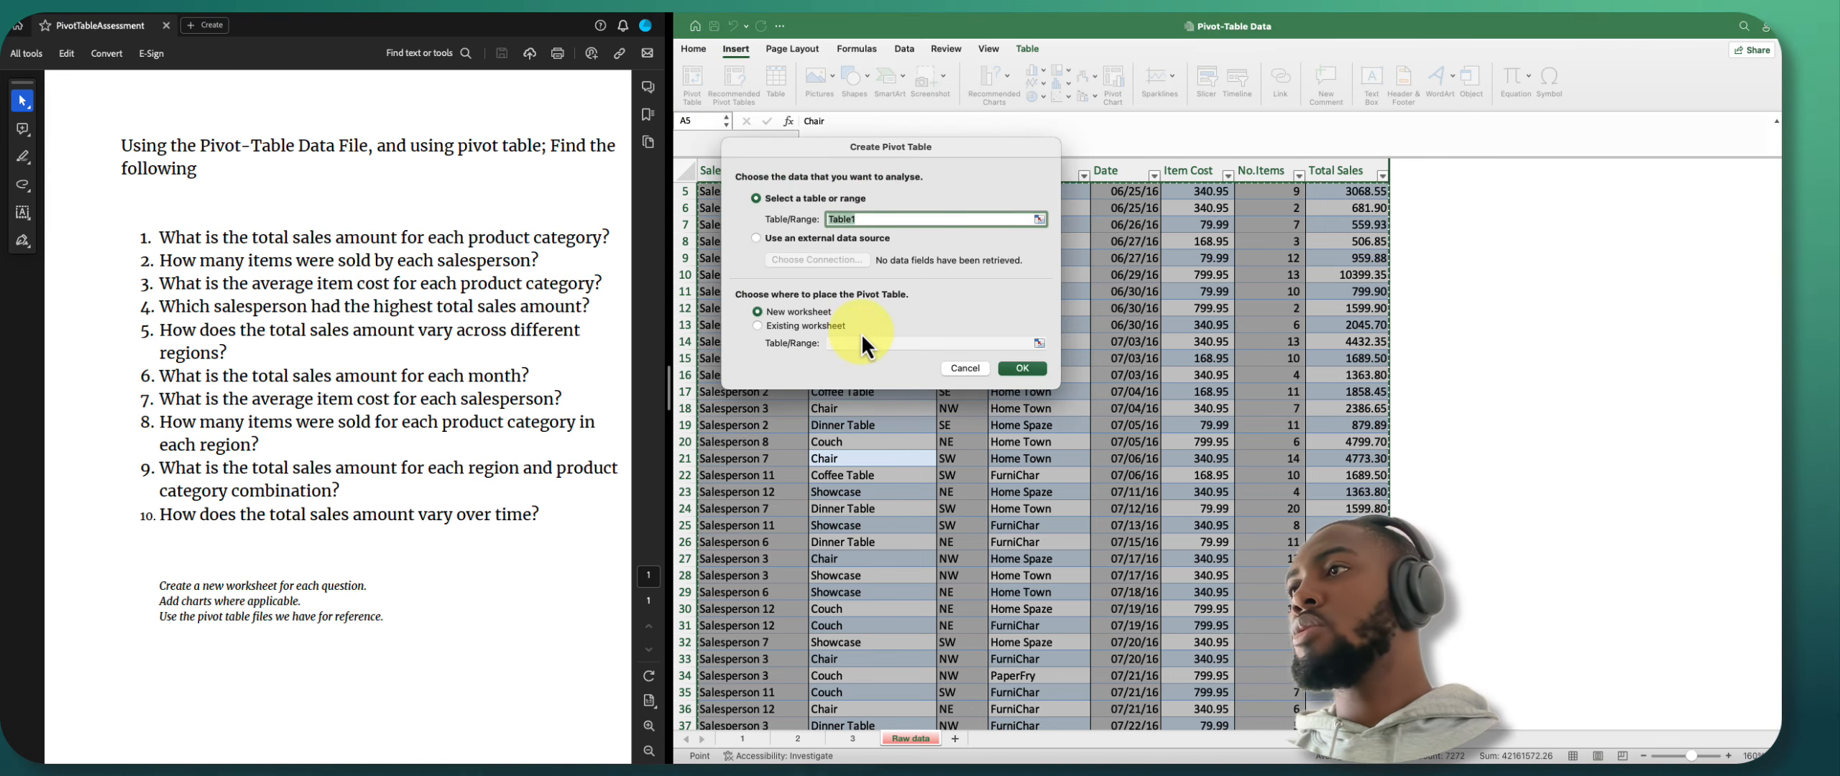
pyautogui.click(1022, 368)
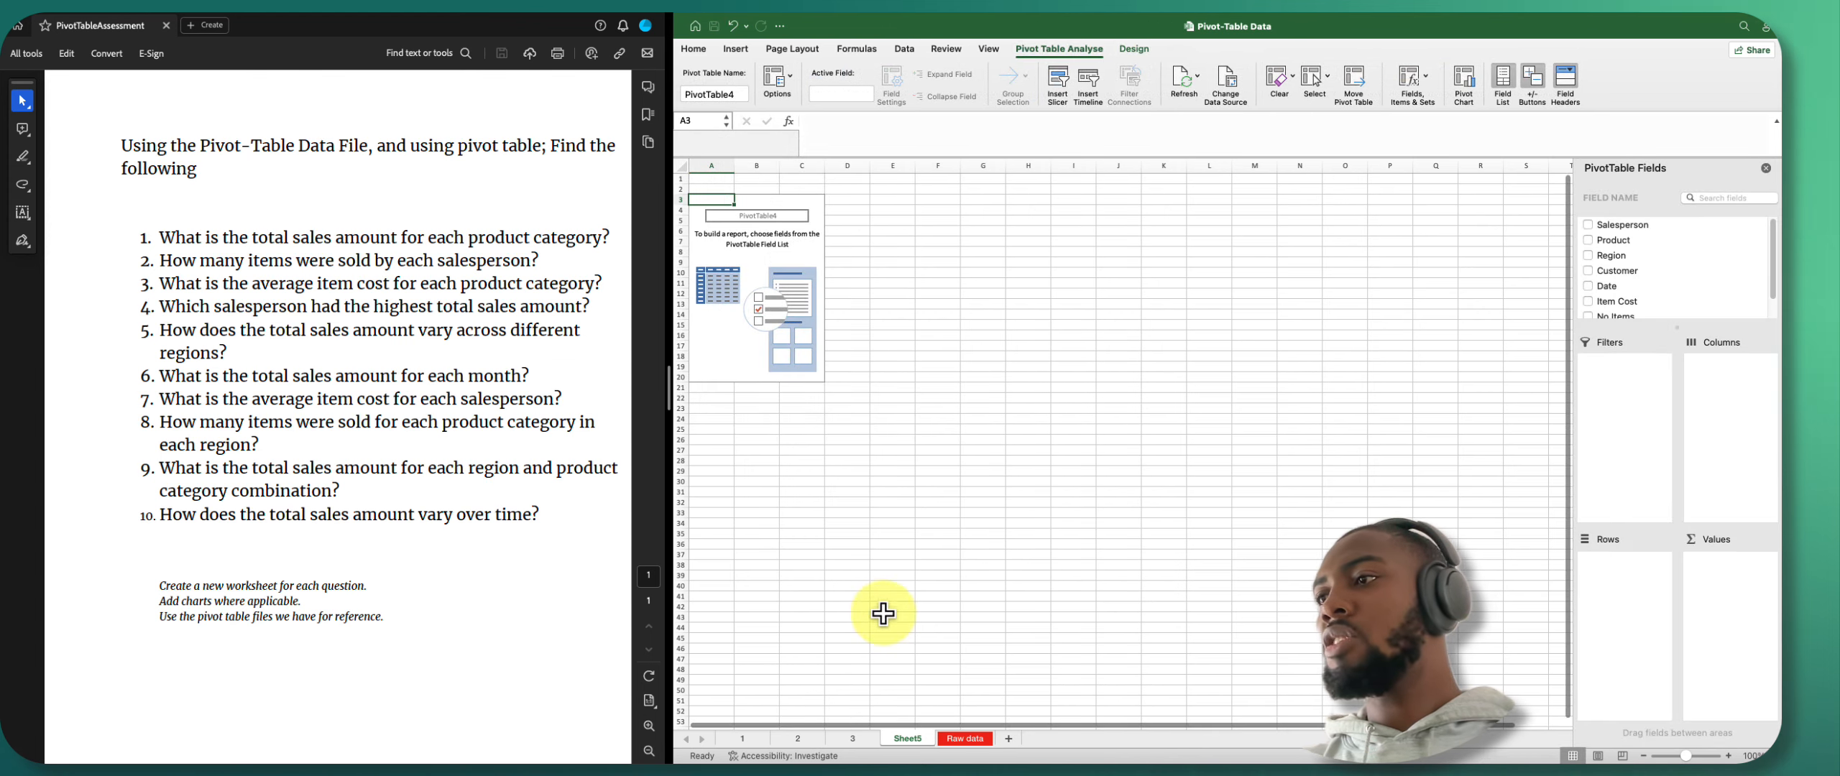
pyautogui.doubleClick(907, 738)
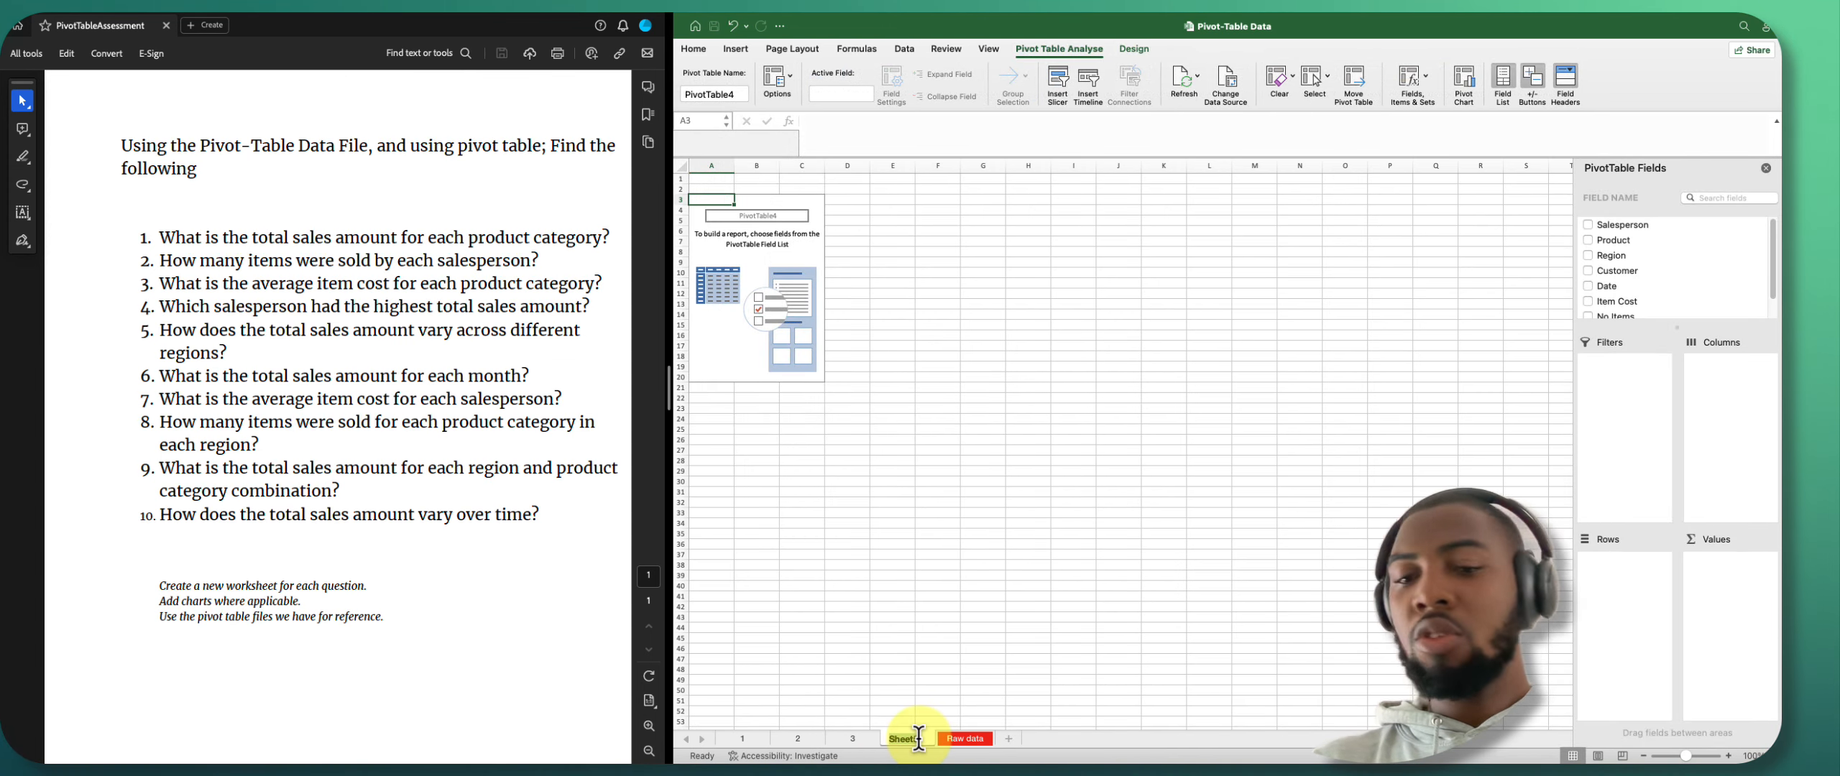
pyautogui.write('4')
pyautogui.press('Return')
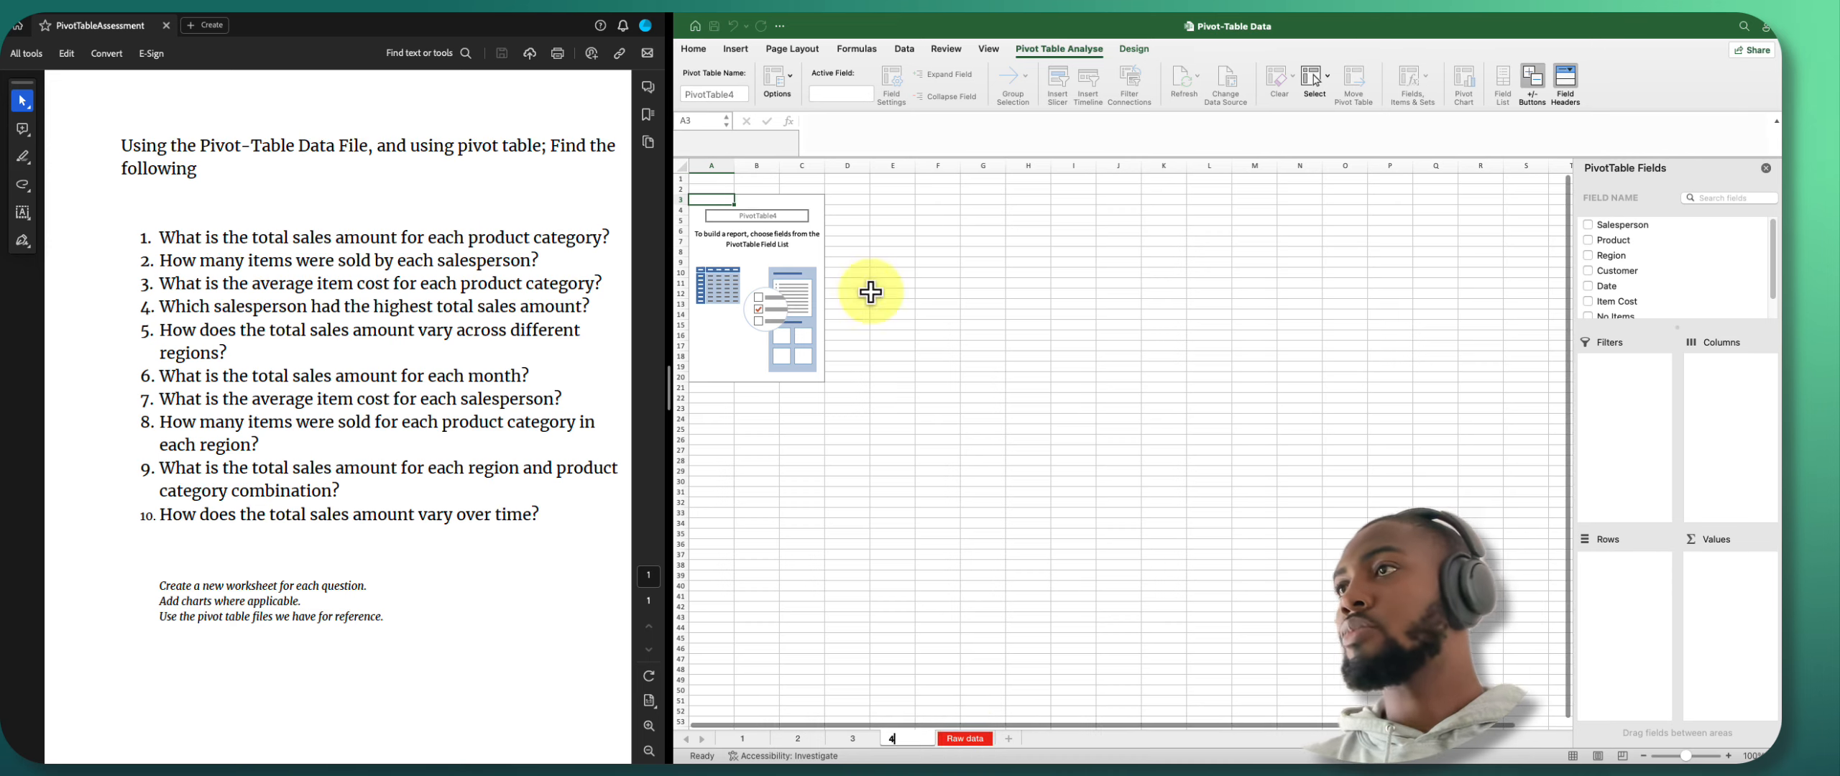
# Build the sheet 4 pivot table with Salesperson as rows and Total Sales as values.
pyautogui.click(802, 251)
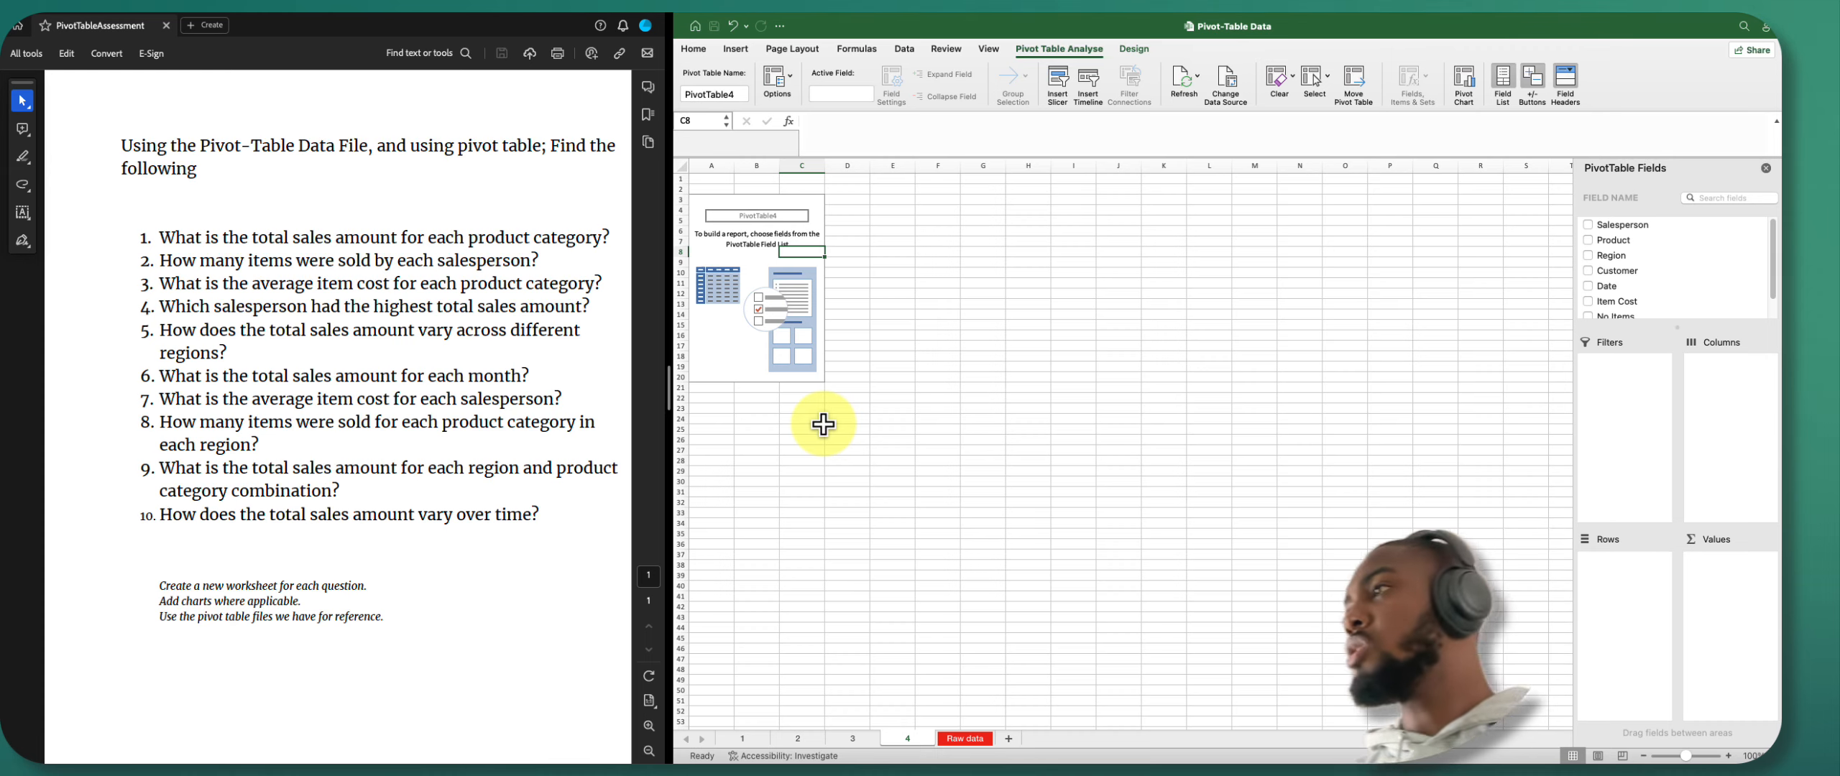
pyautogui.moveTo(1596, 224); pyautogui.dragTo(1627, 588)
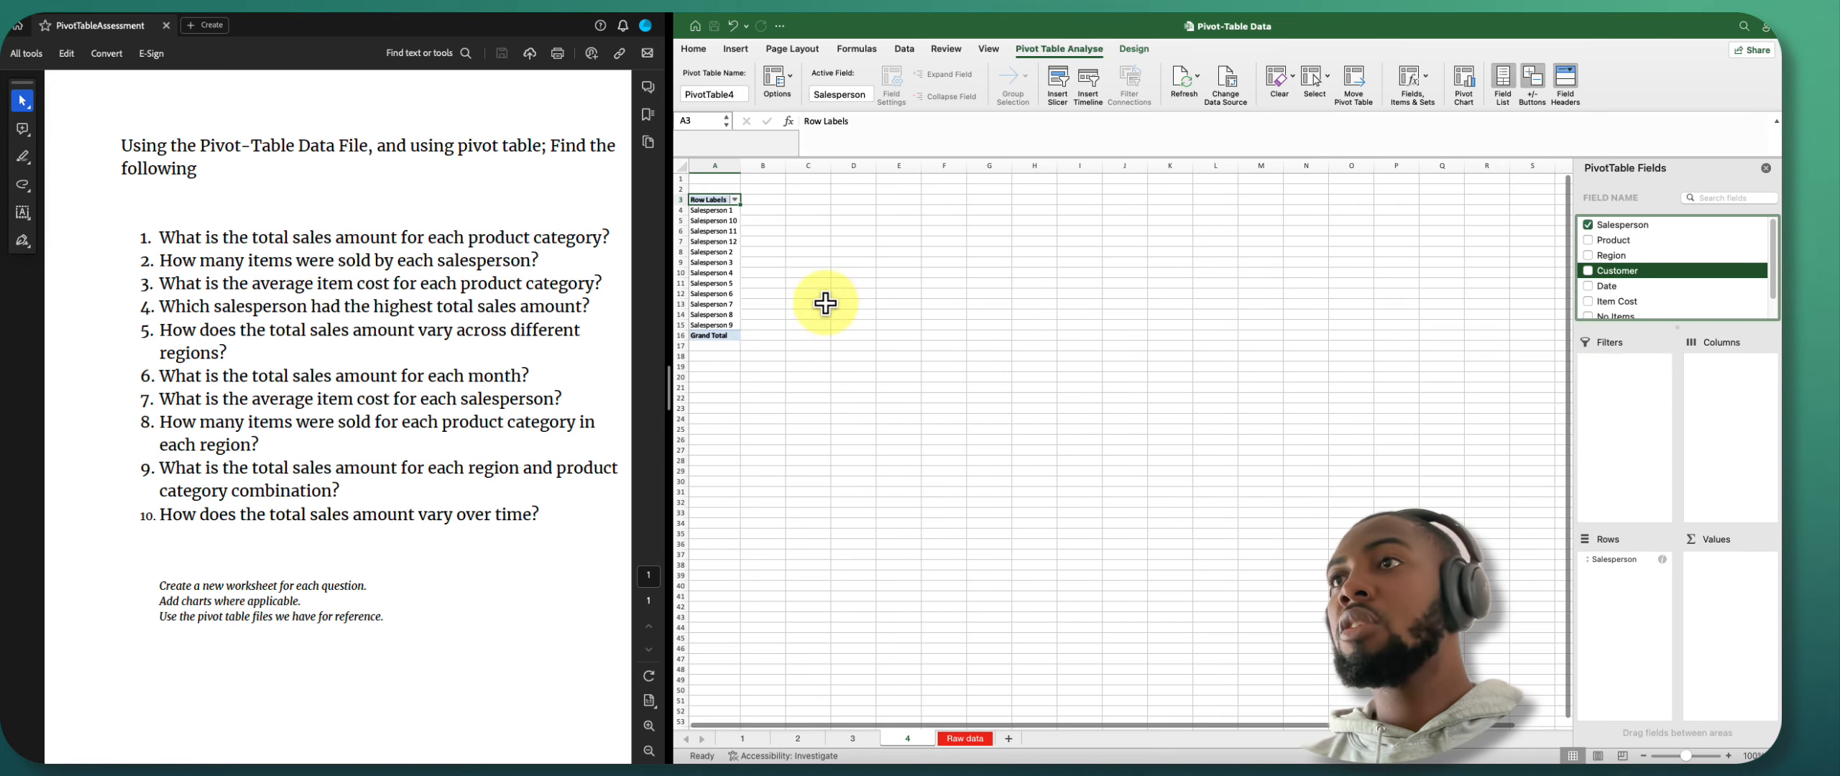
pyautogui.scroll(-2, 1639, 294)
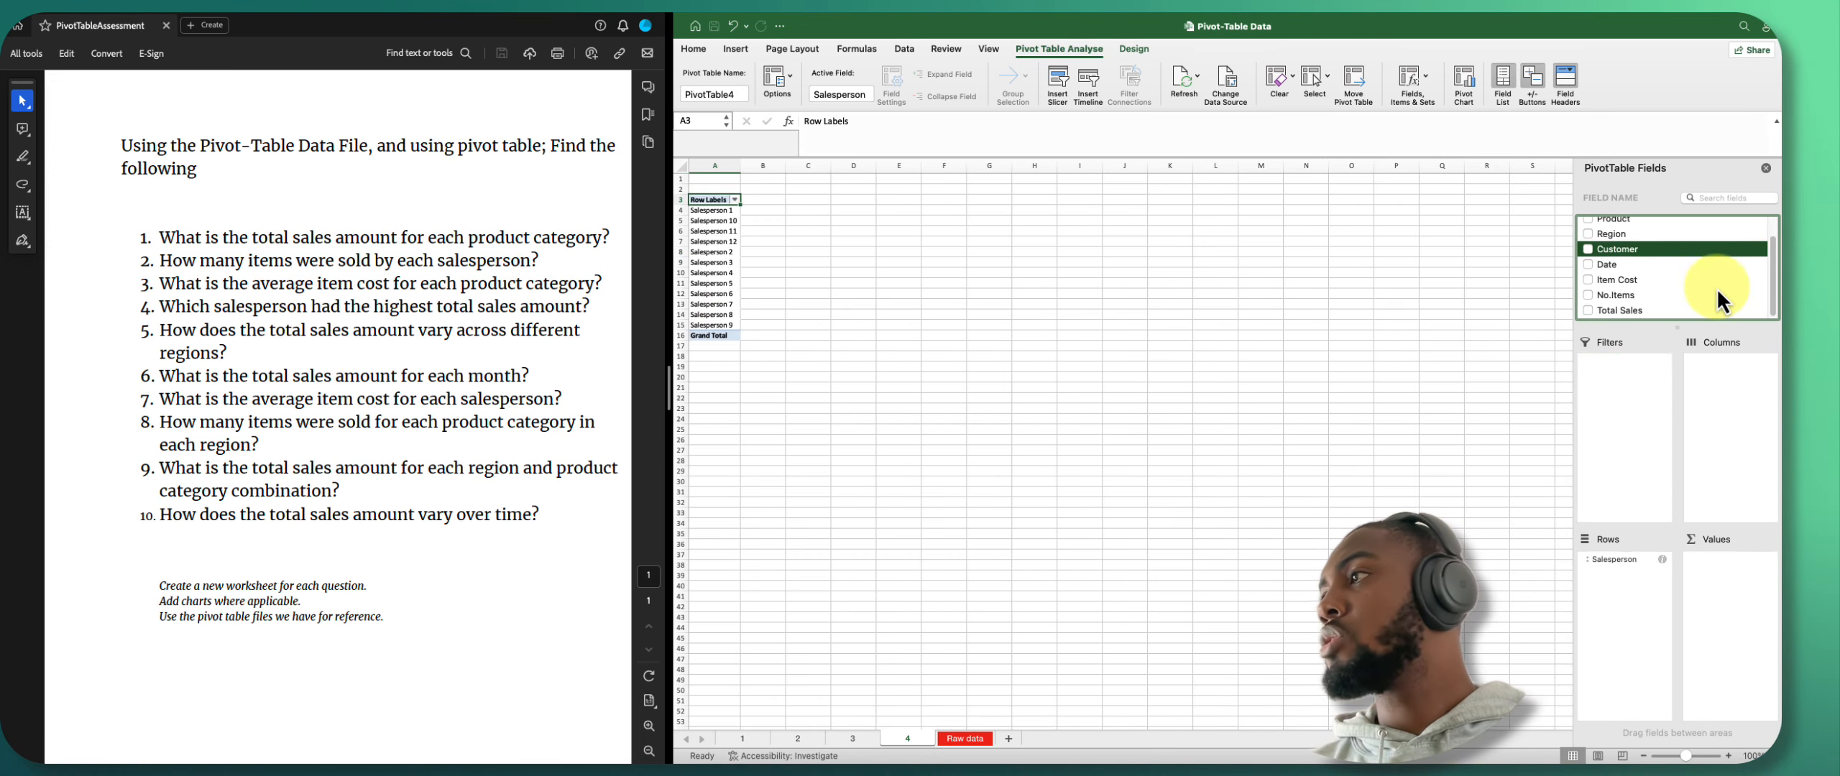
pyautogui.moveTo(1642, 309); pyautogui.dragTo(1733, 590)
pyautogui.click(1312, 429)
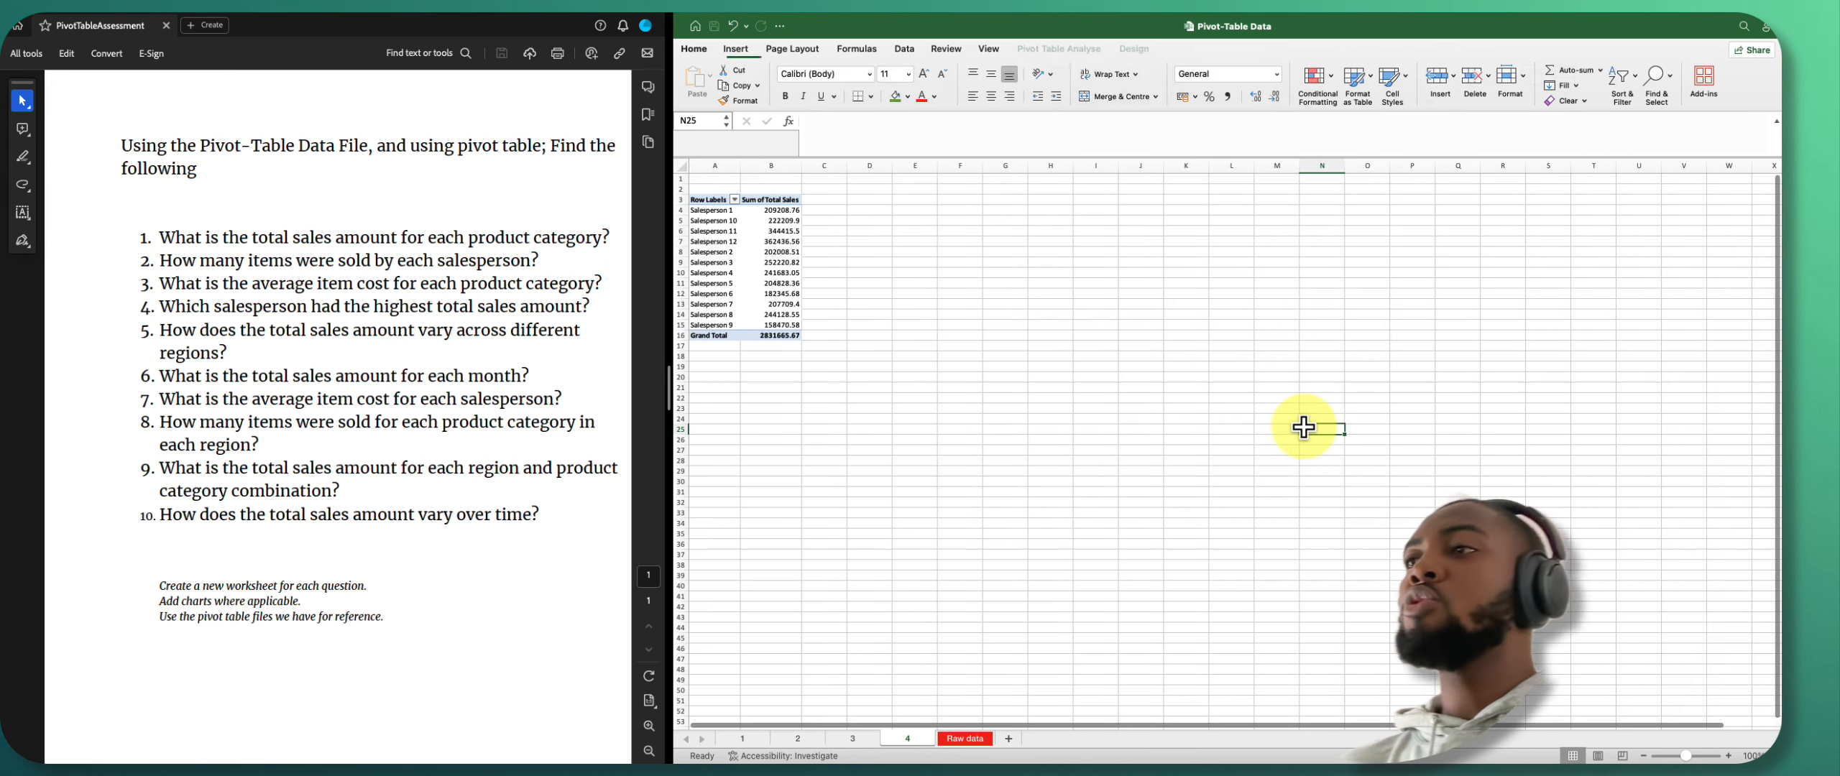
# Try out an enlarged pivot chart of total sales per salesperson beside the sheet 4 table, and remove it.
pyautogui.click(780, 252)
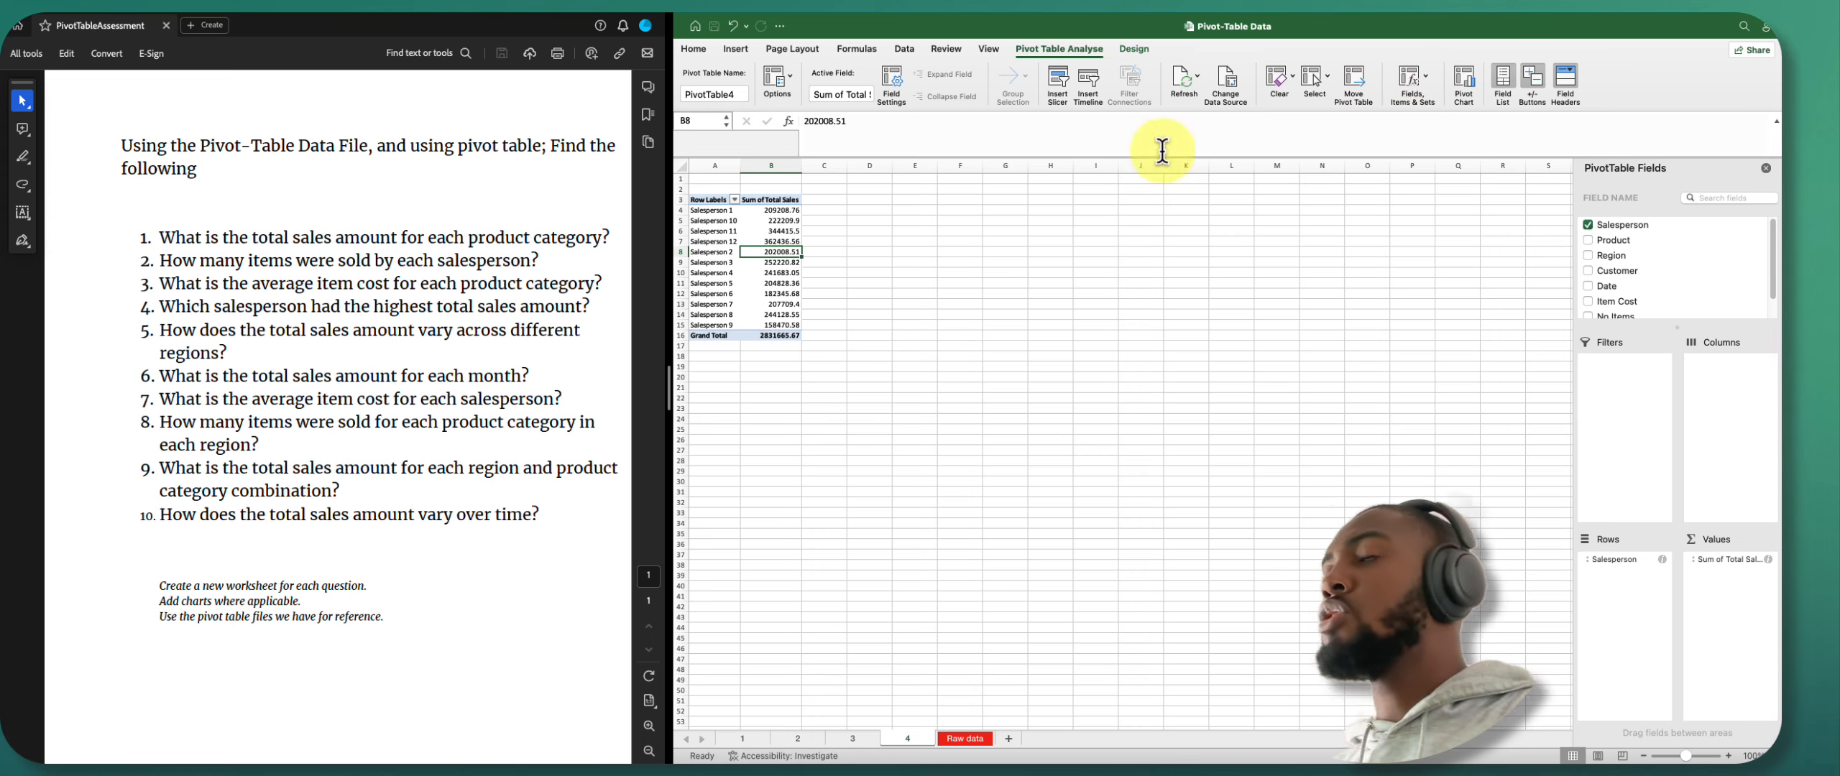
pyautogui.click(713, 273)
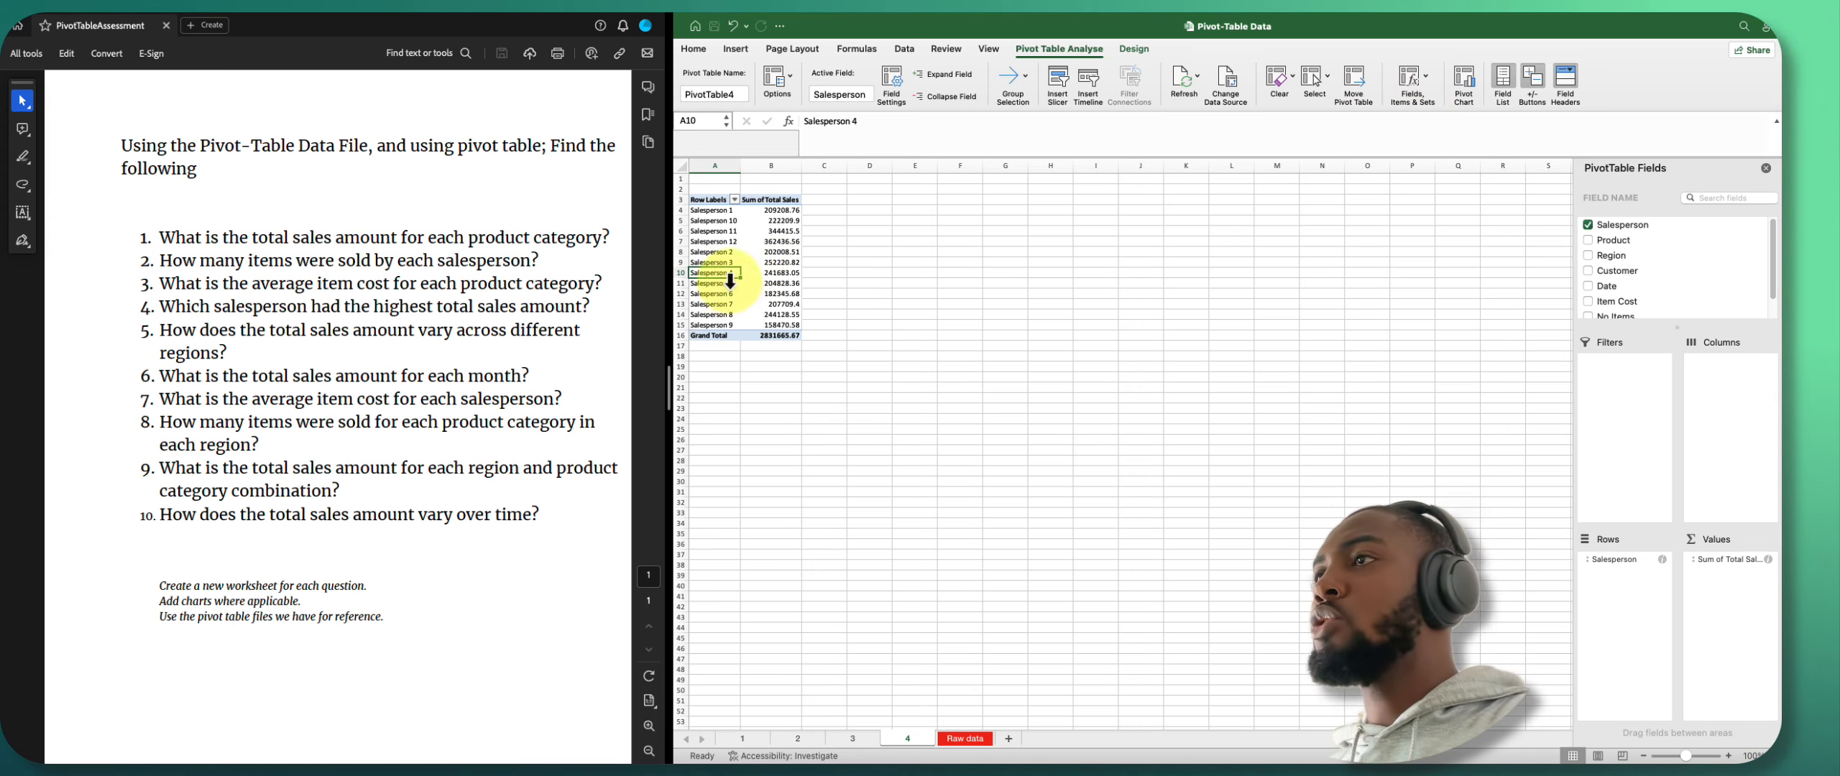
pyautogui.click(1466, 80)
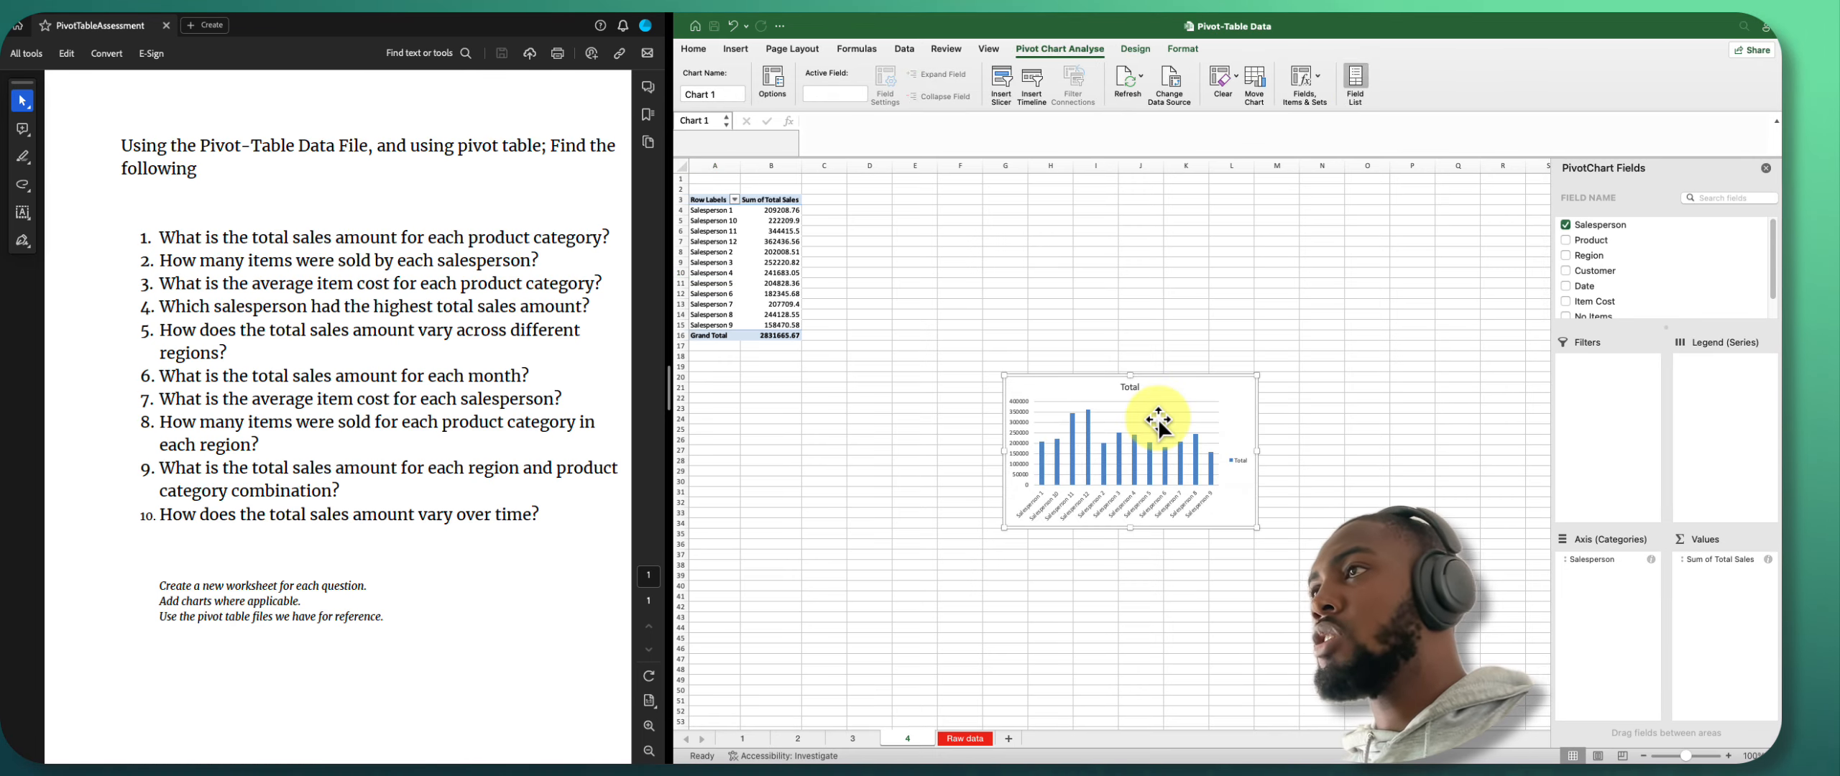
pyautogui.moveTo(1176, 384); pyautogui.dragTo(1079, 205)
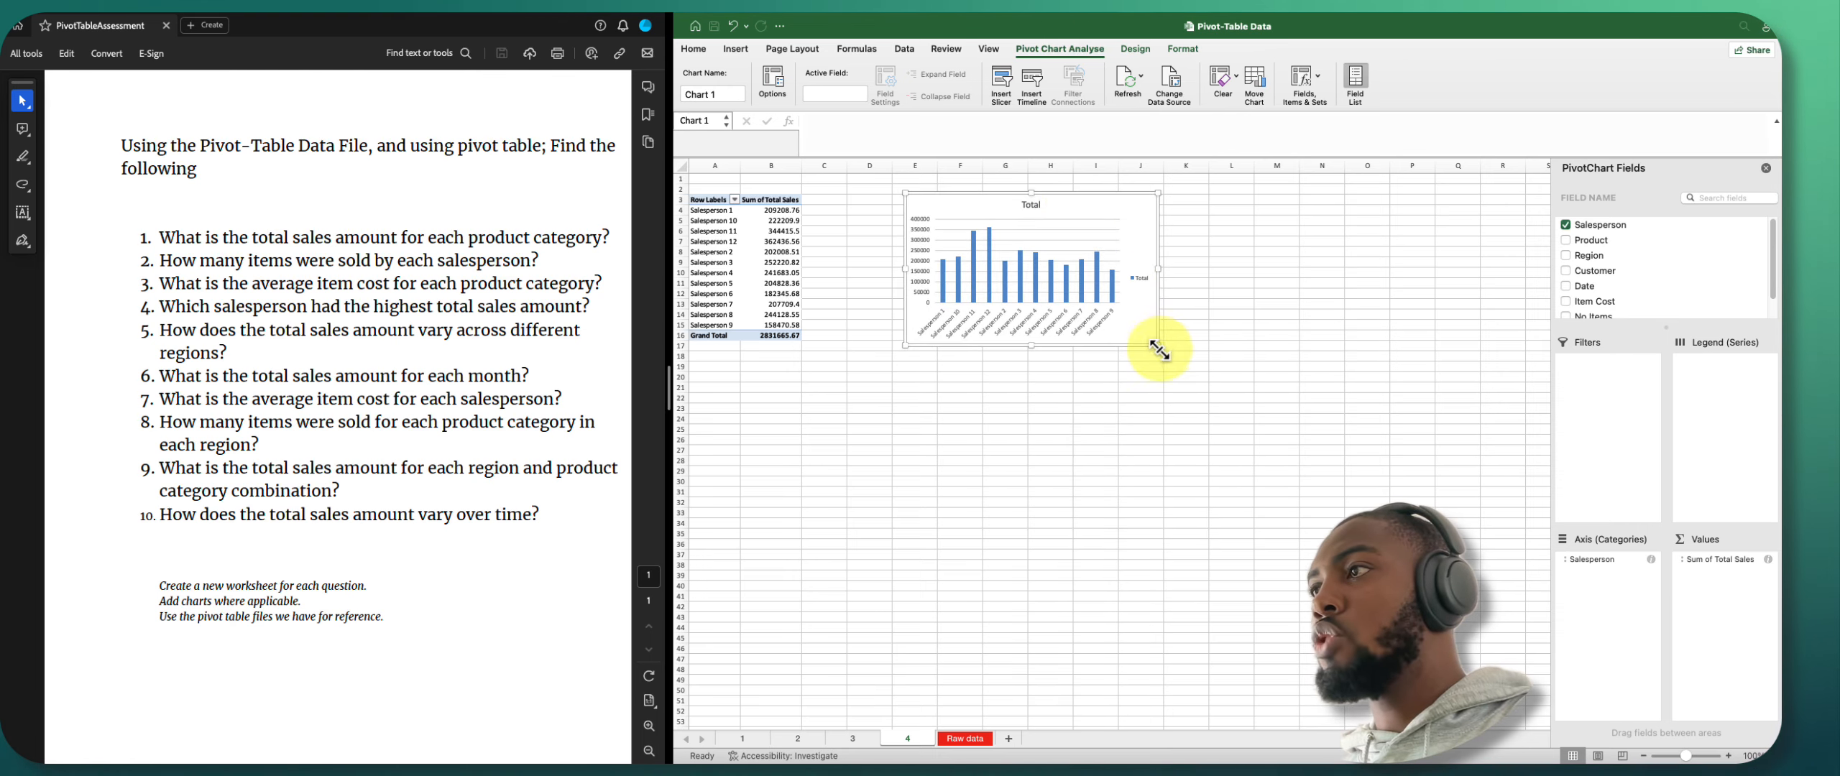
pyautogui.moveTo(1158, 346); pyautogui.dragTo(1262, 413)
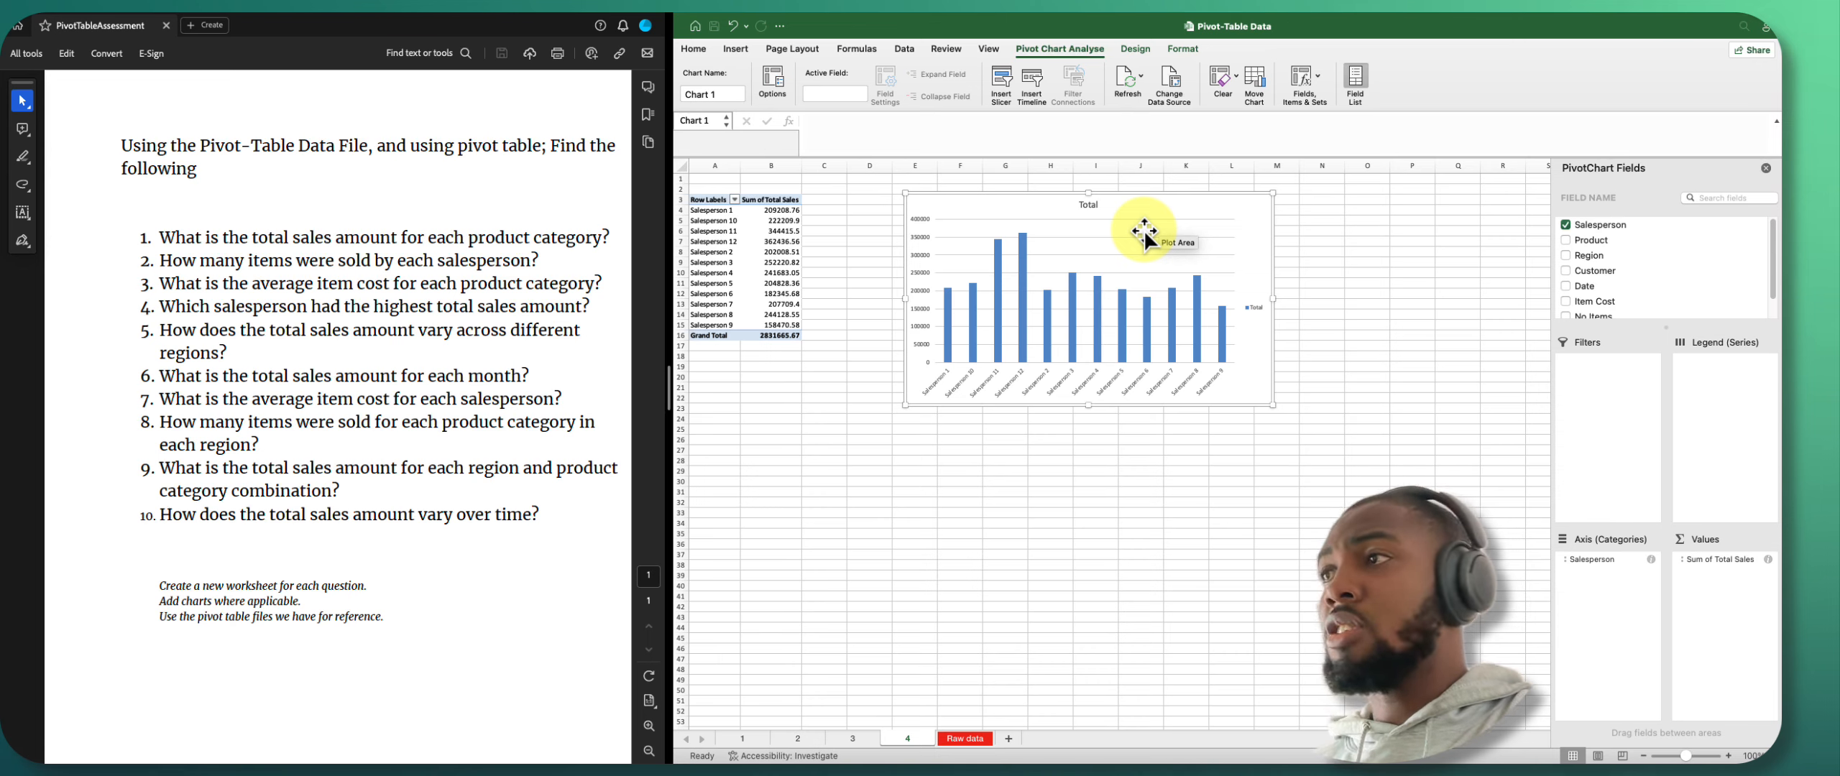
pyautogui.moveTo(1269, 406); pyautogui.dragTo(1430, 512)
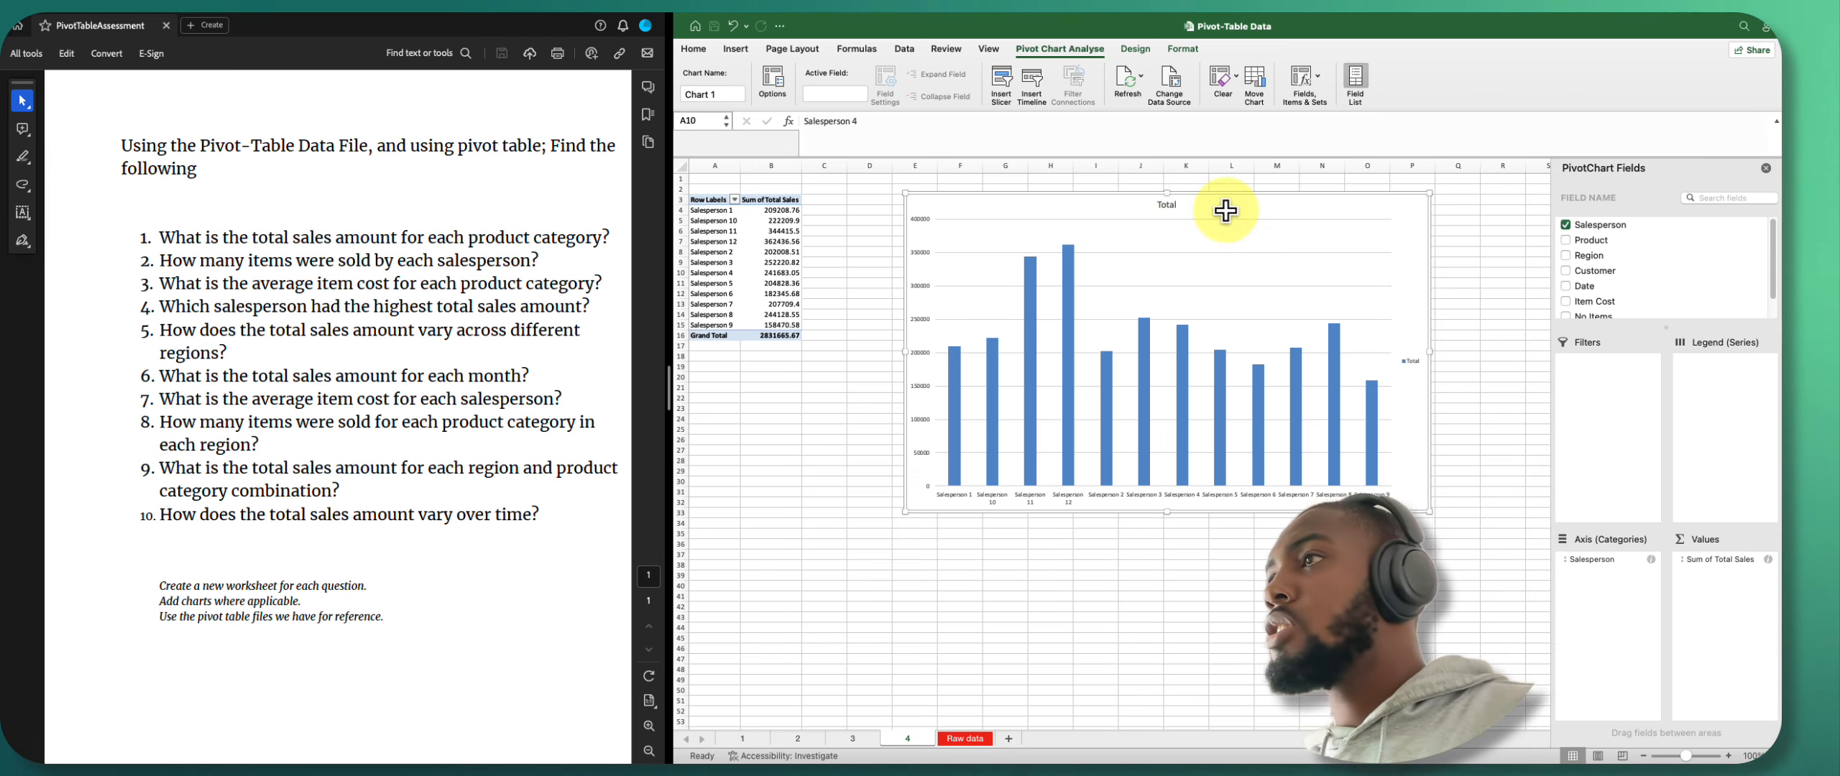
pyautogui.press('Delete')
# Filter the salespeople in the sheet 4 pivot table by value with the Top 10 filter limited to 1 item.
pyautogui.click(708, 271)
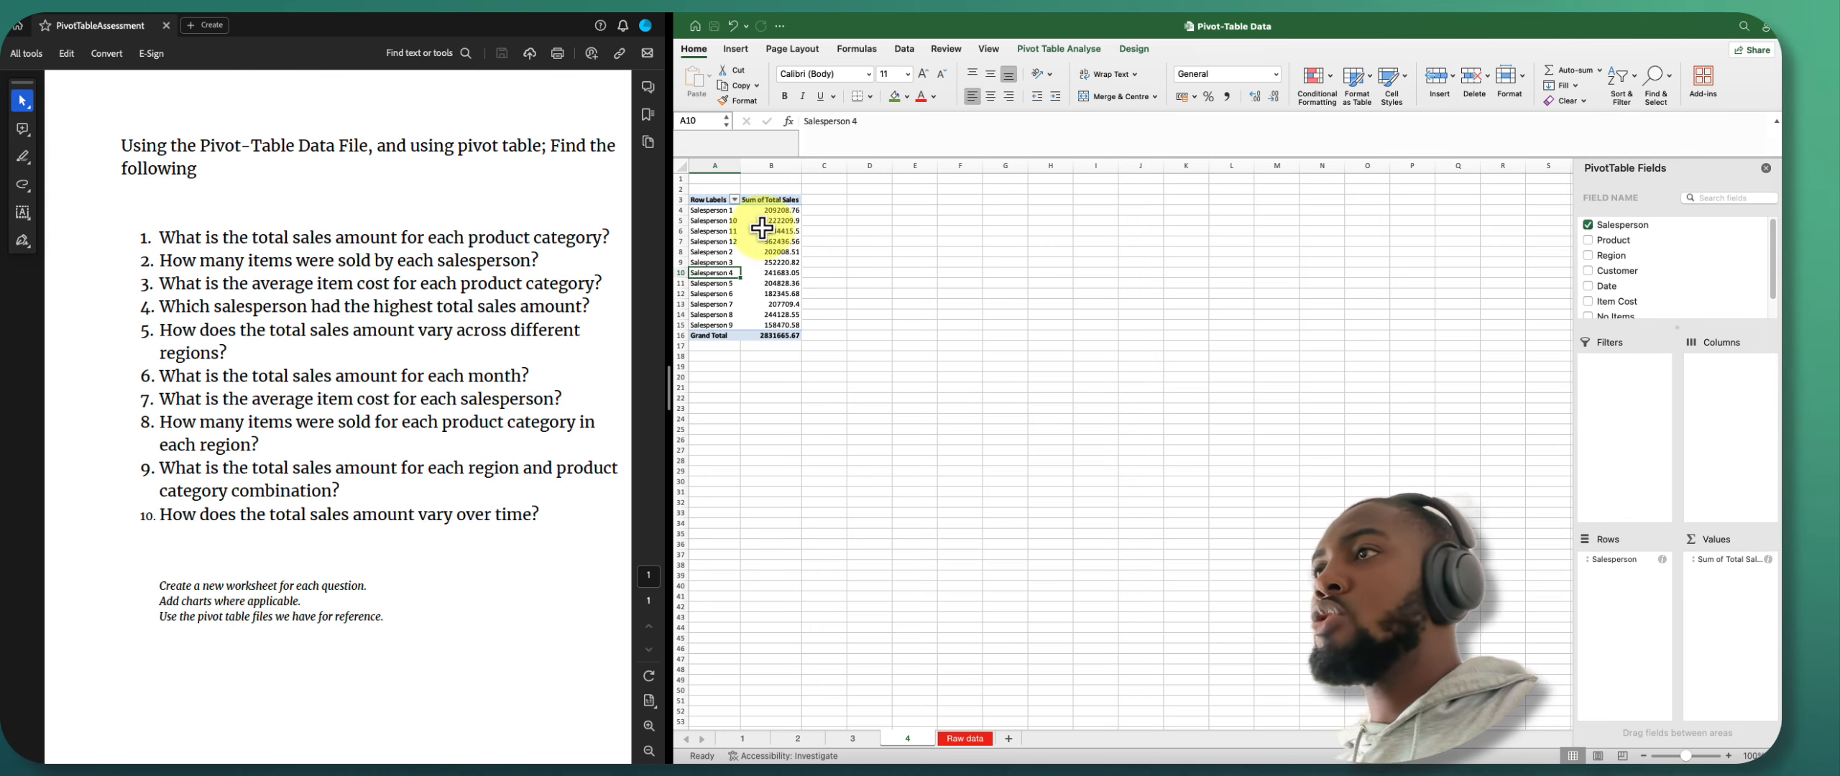
pyautogui.click(733, 200)
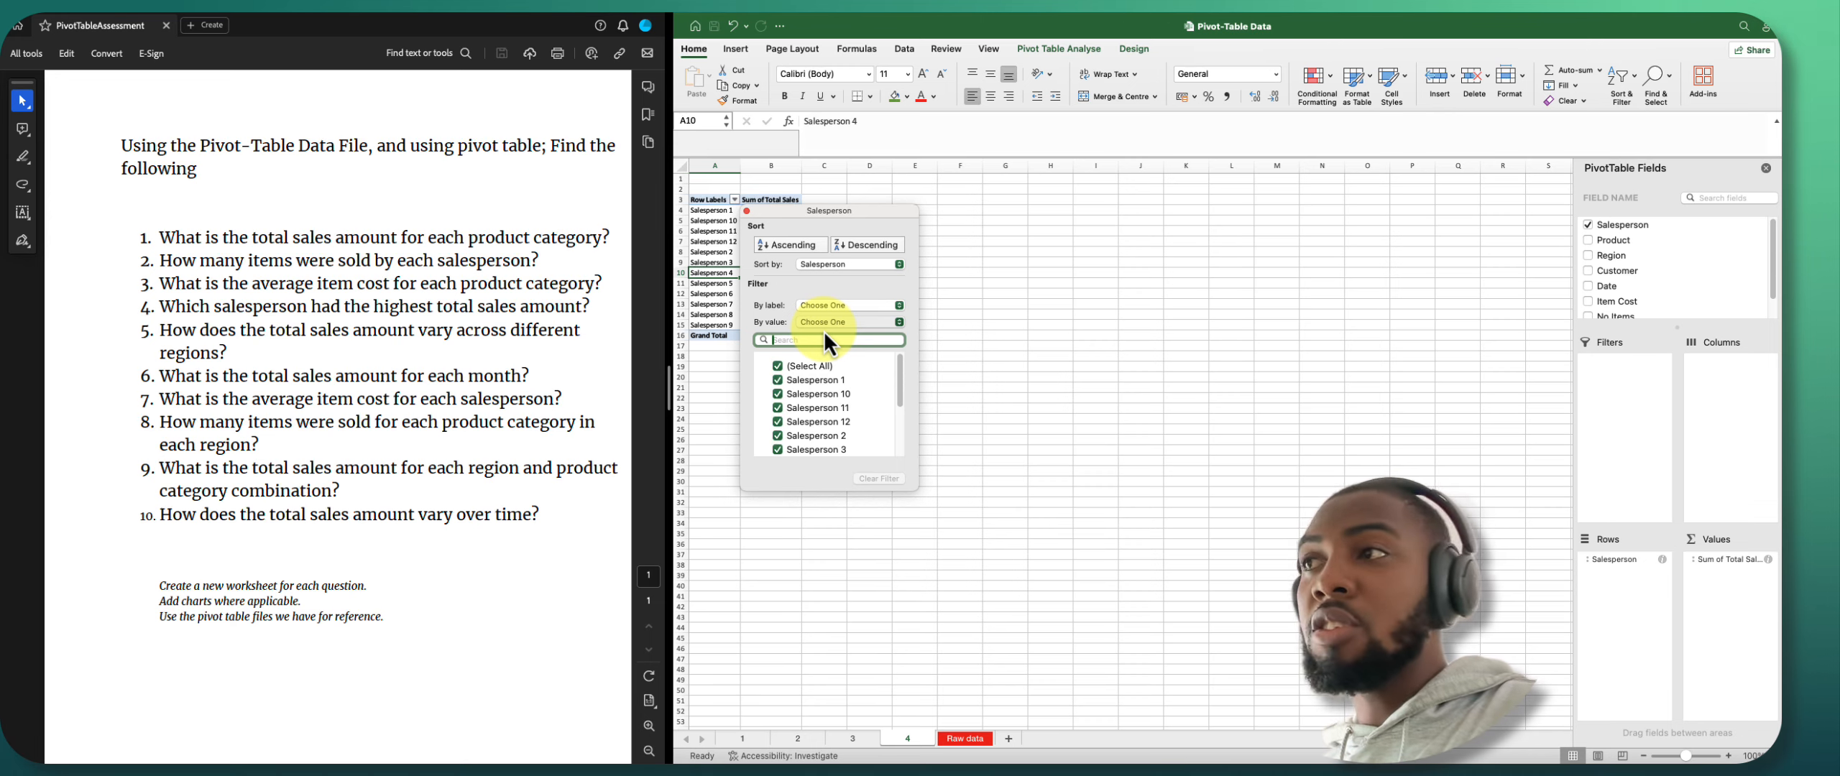
pyautogui.click(830, 465)
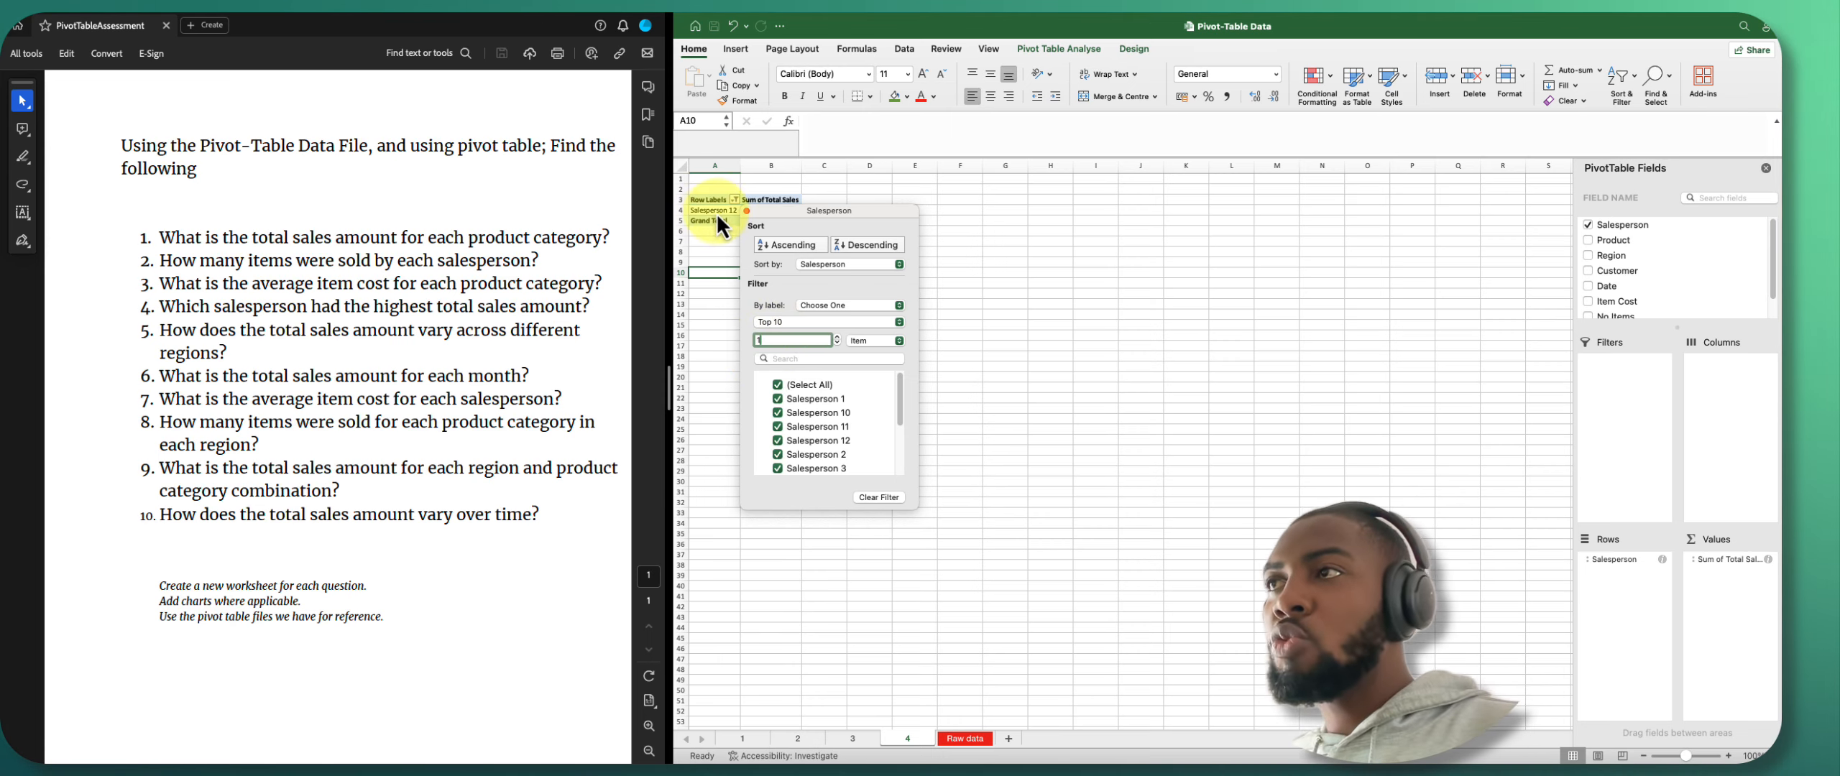
pyautogui.click(994, 350)
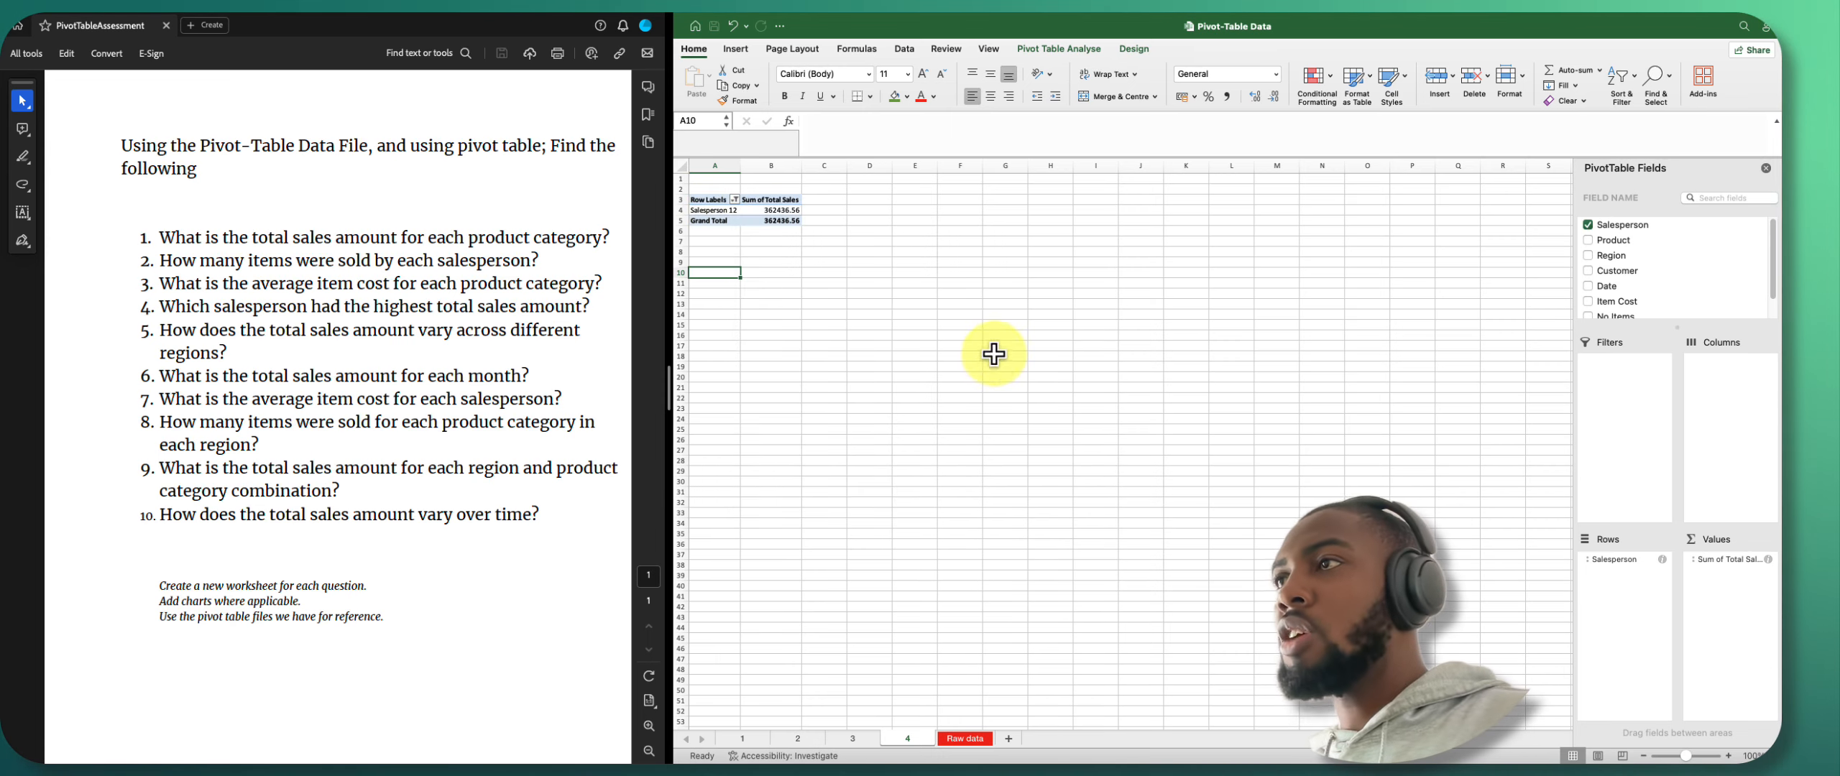
pyautogui.click(775, 211)
pyautogui.click(780, 223)
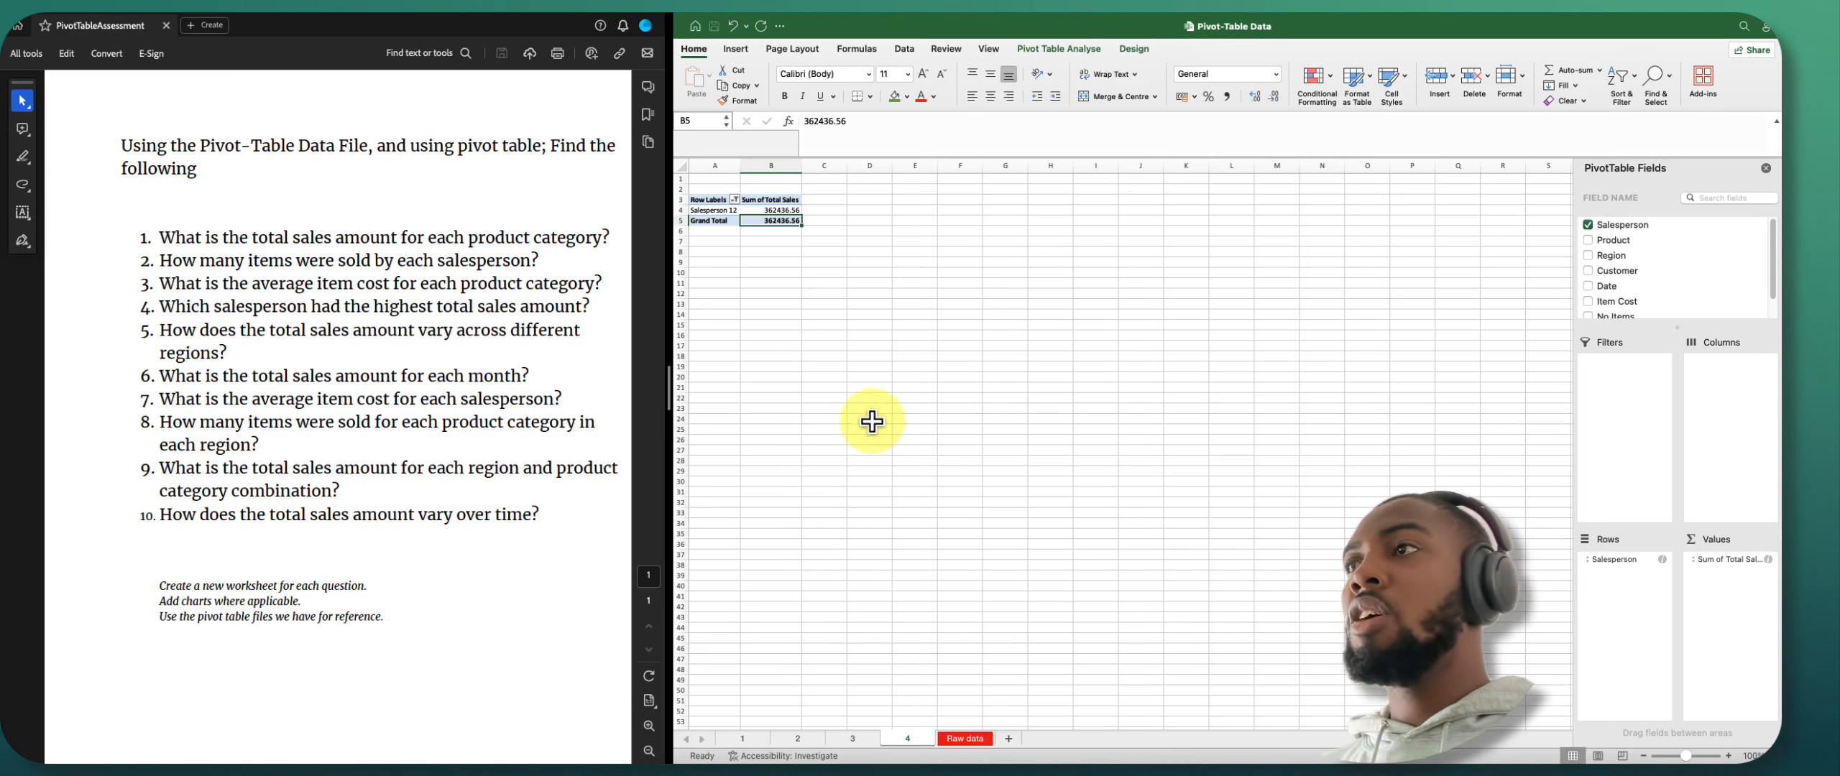
# Create a further pivot table from the raw data on a new worksheet and name that sheet 5.
pyautogui.click(967, 744)
pyautogui.click(735, 49)
pyautogui.click(695, 81)
pyautogui.press('Return')
pyautogui.doubleClick(962, 739)
pyautogui.write('5')
pyautogui.click(790, 249)
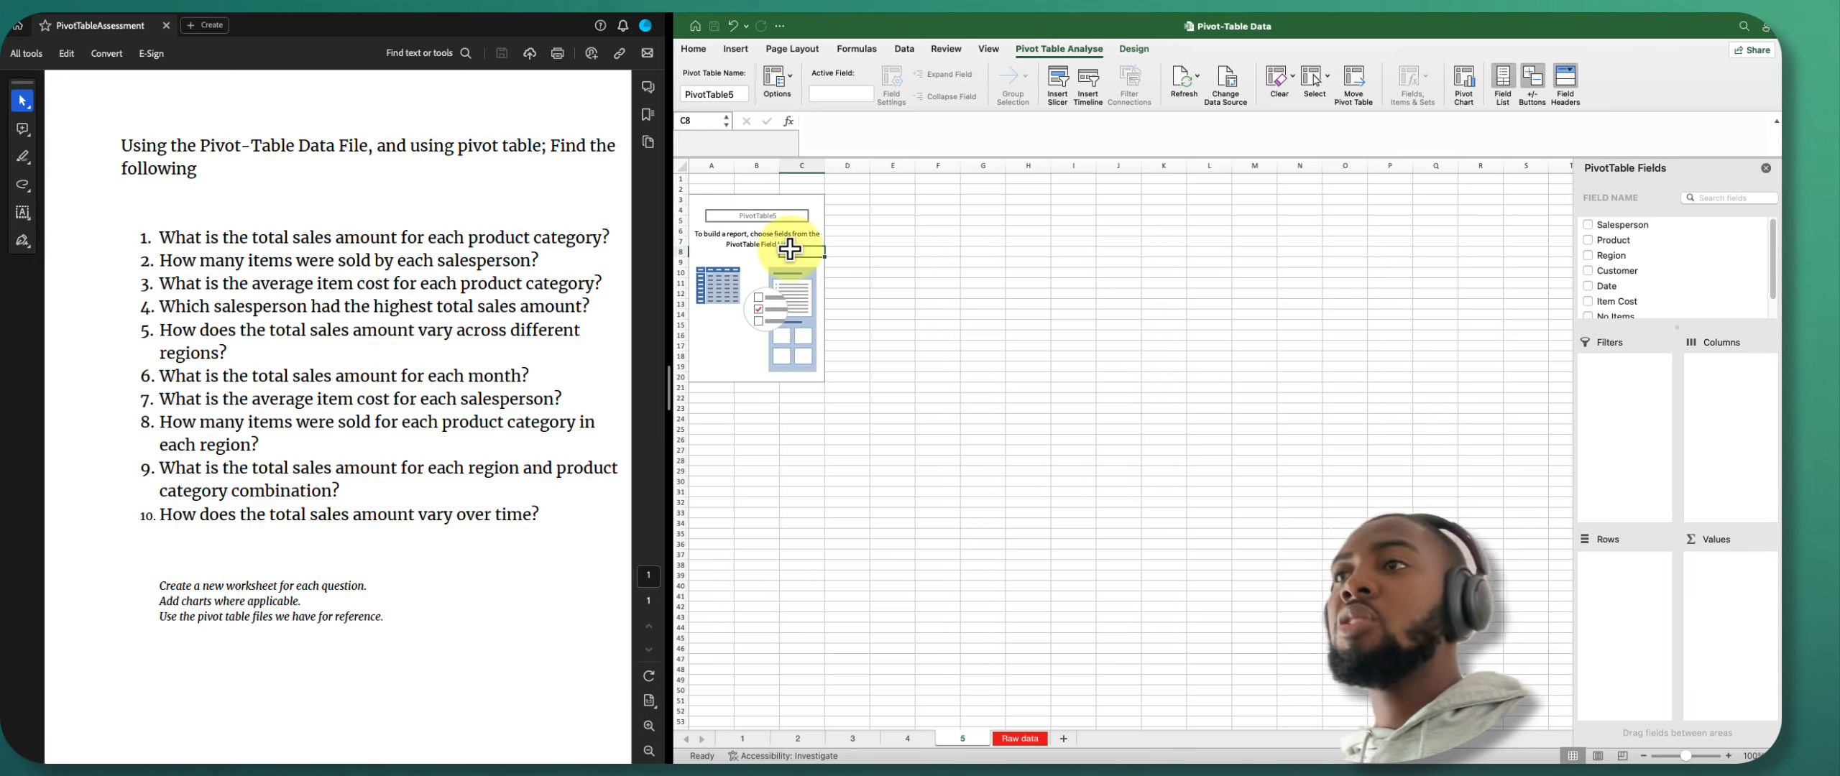
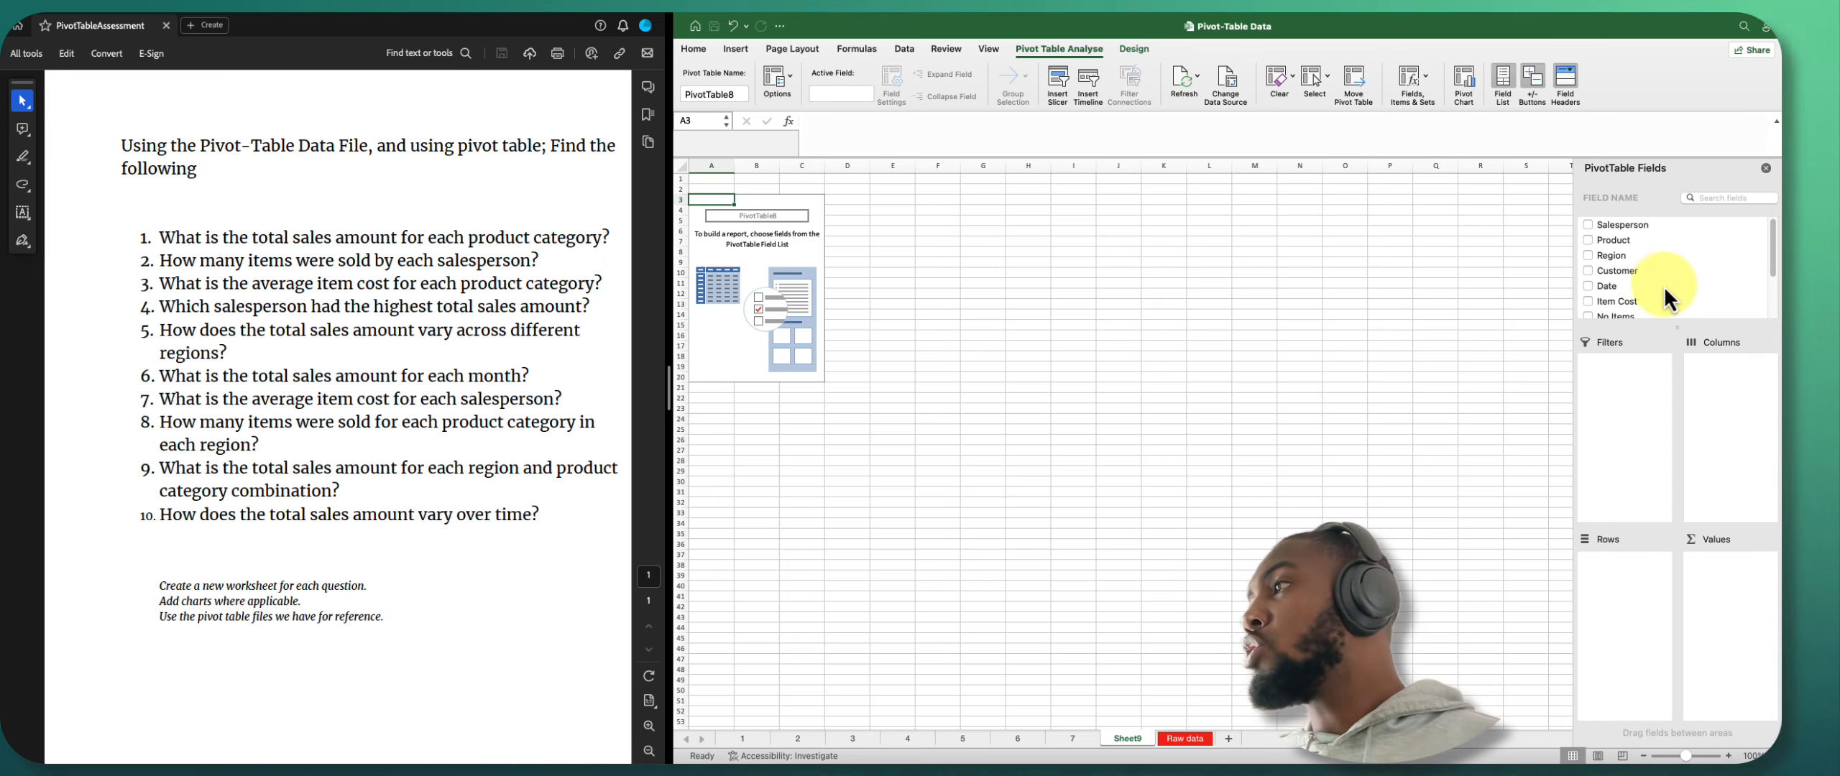
# Build the new pivot table with No.Items as values and Region placed above Product in the rows.
pyautogui.scroll(-3, 1665, 286)
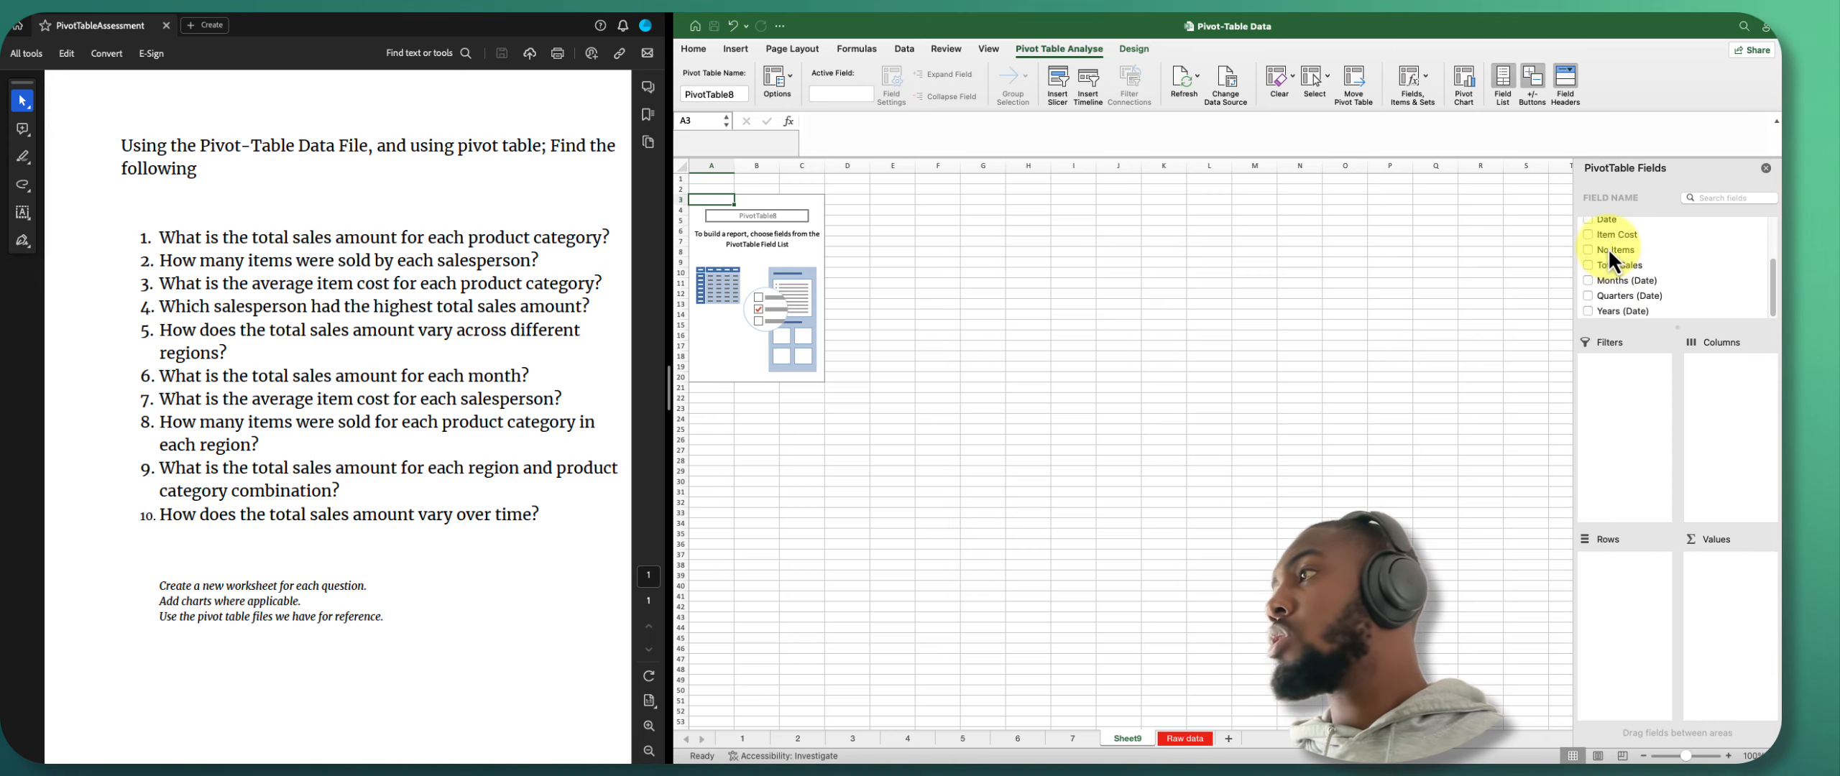
pyautogui.moveTo(1616, 249); pyautogui.dragTo(1617, 250)
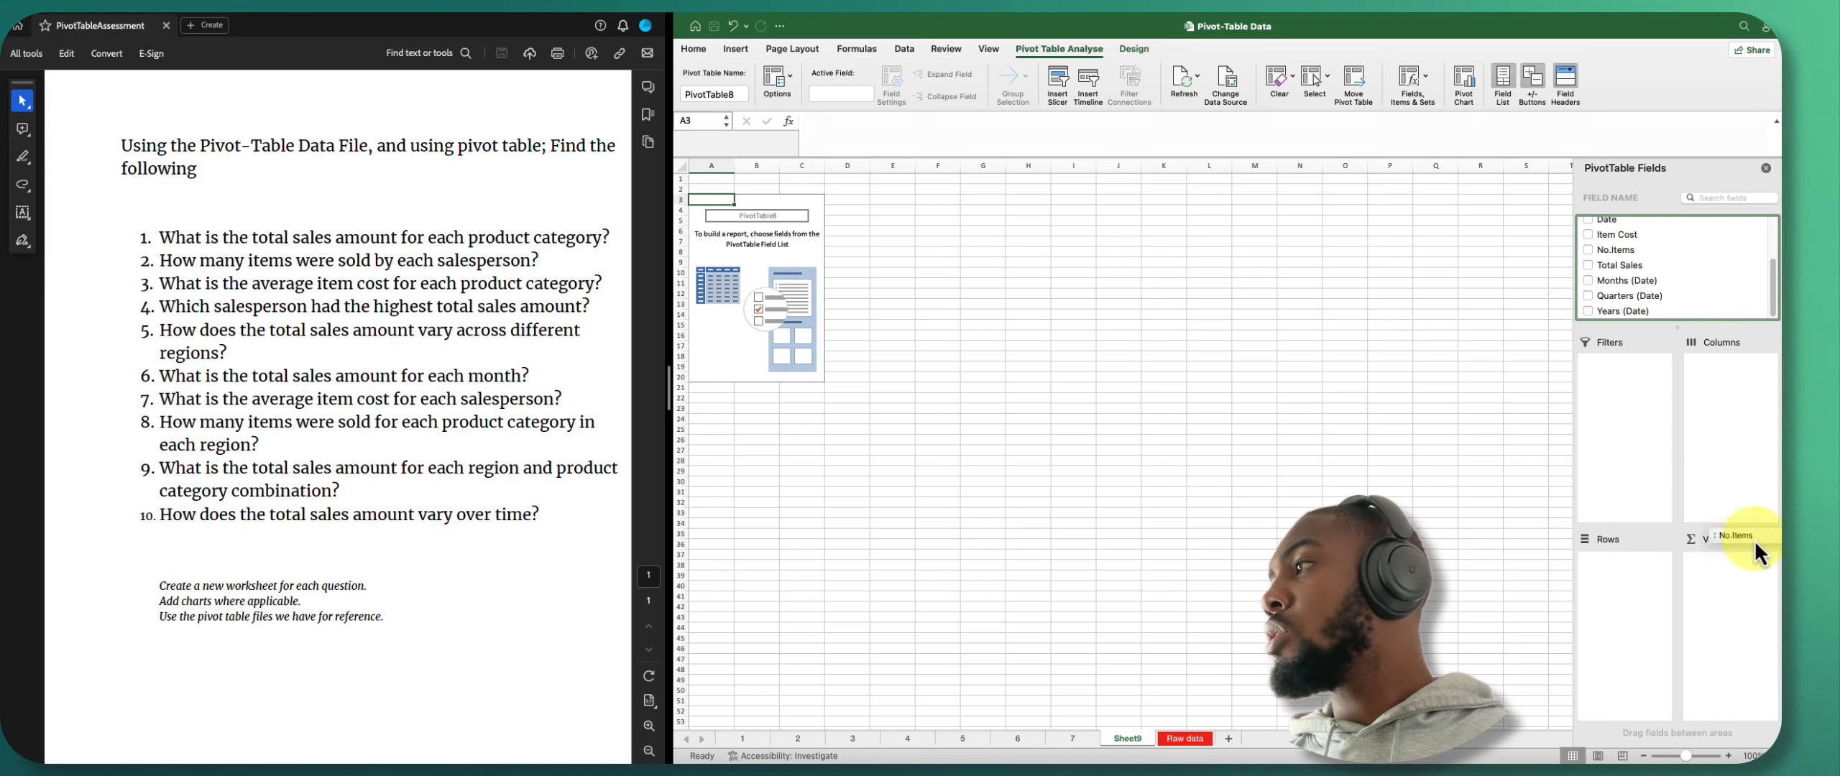
pyautogui.moveTo(1755, 544); pyautogui.dragTo(1747, 562)
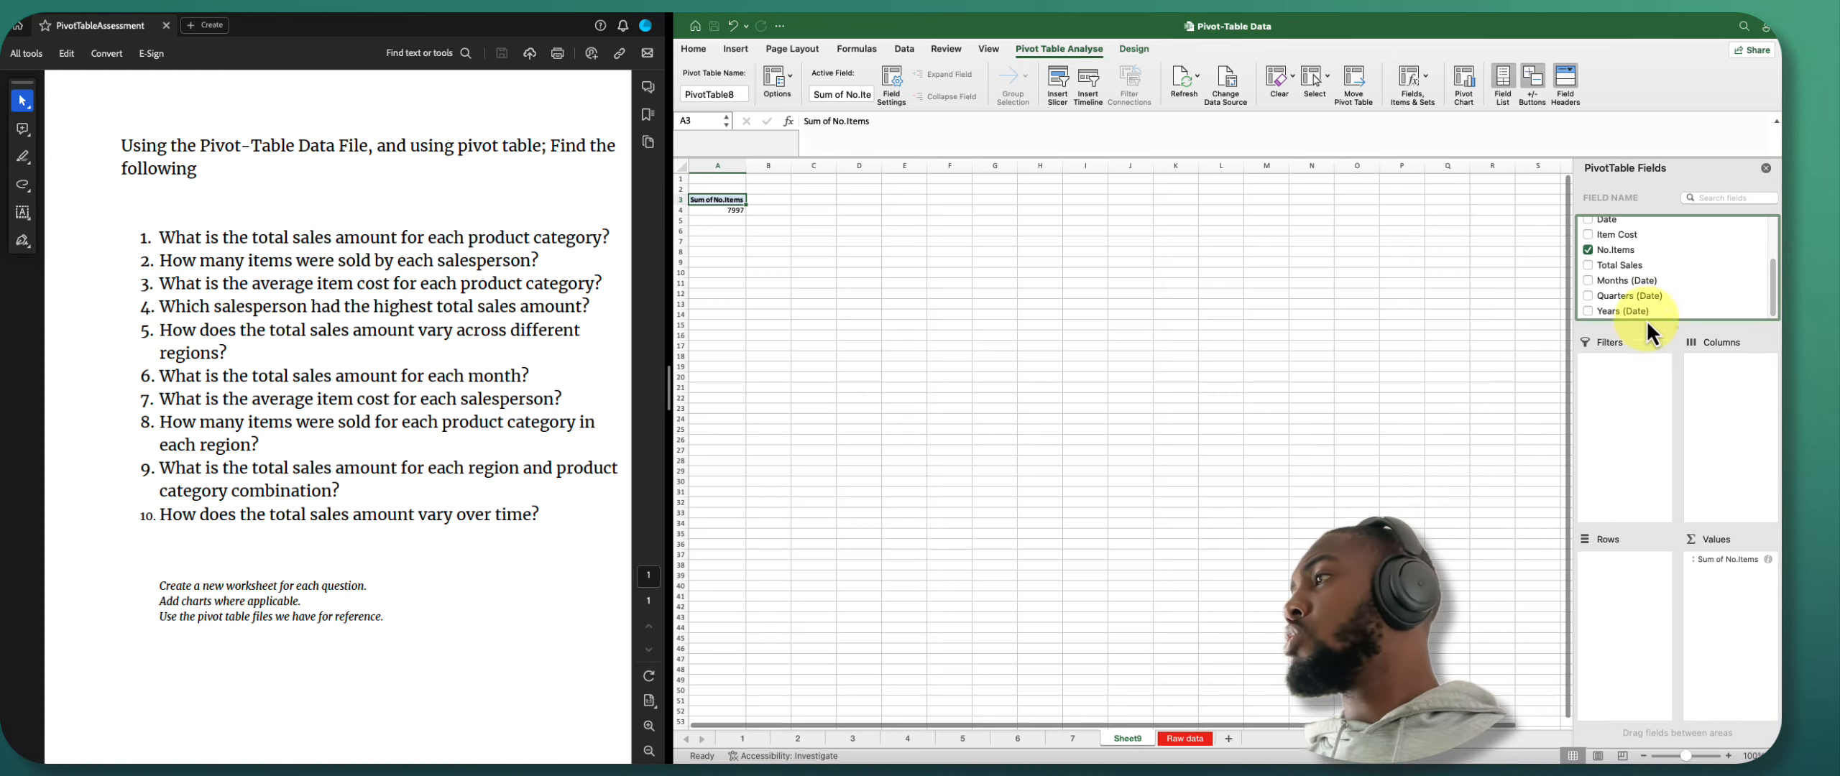
pyautogui.scroll(3, 1637, 296)
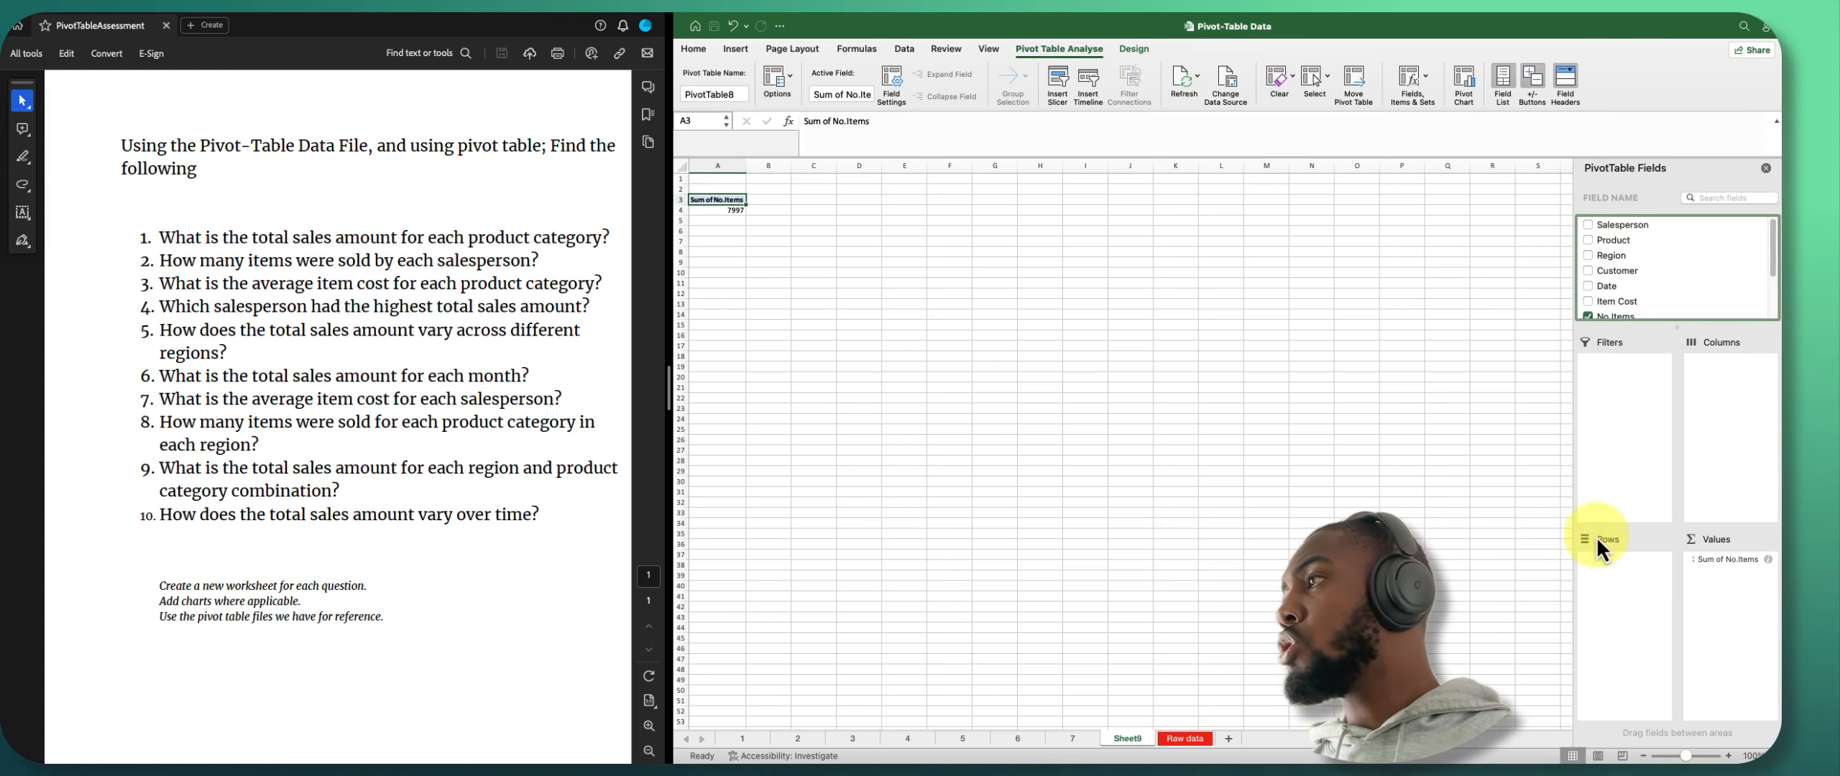
pyautogui.moveTo(1611, 245); pyautogui.dragTo(1614, 347)
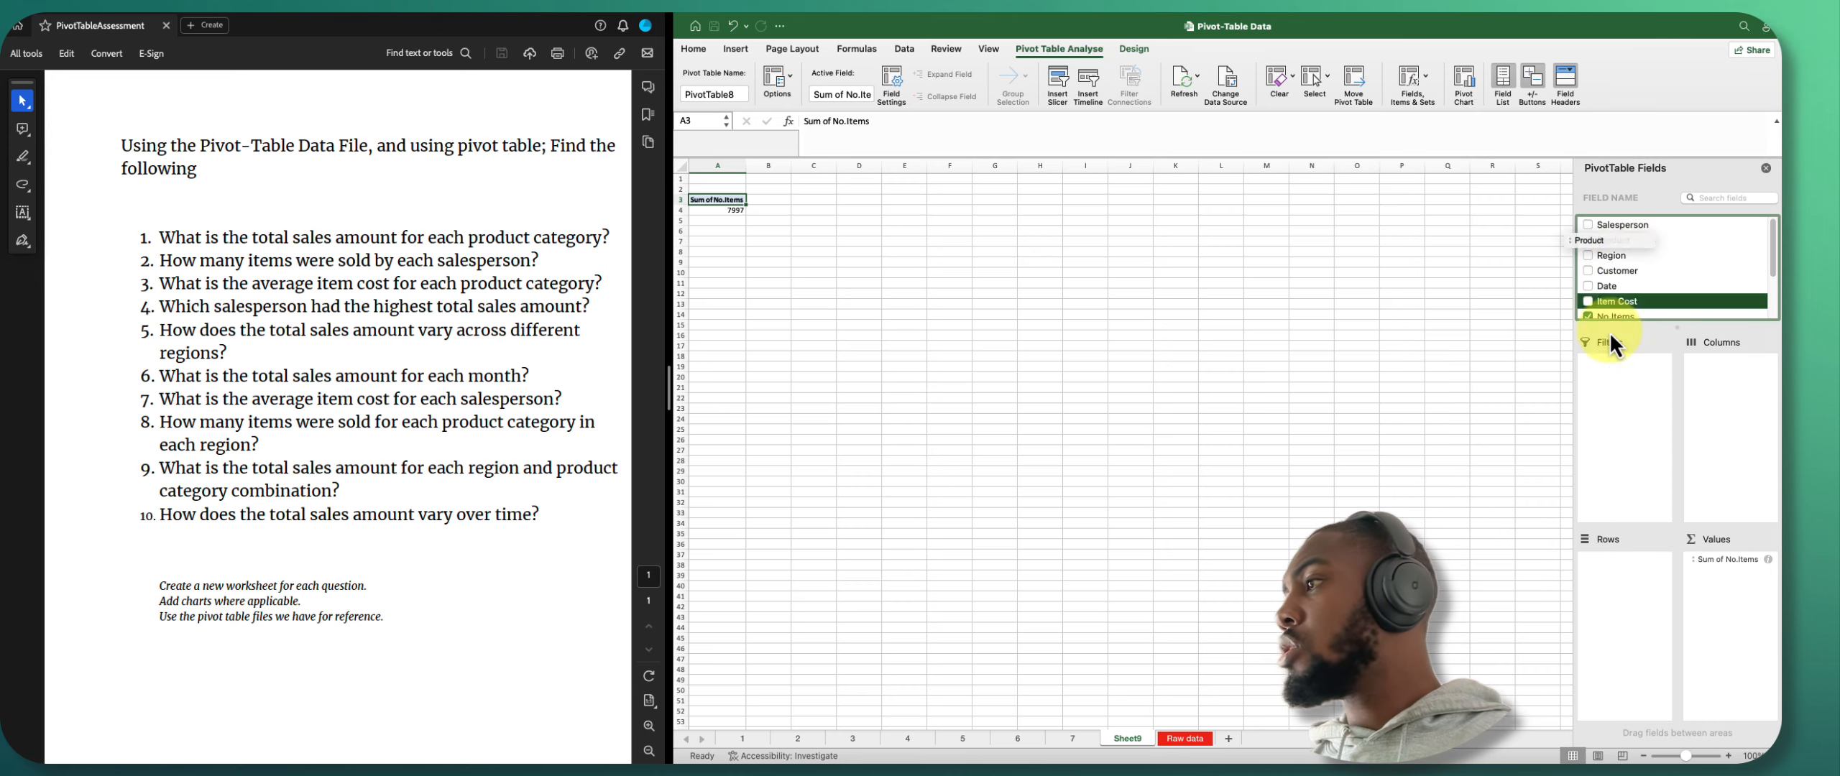
pyautogui.moveTo(1616, 579); pyautogui.dragTo(1618, 584)
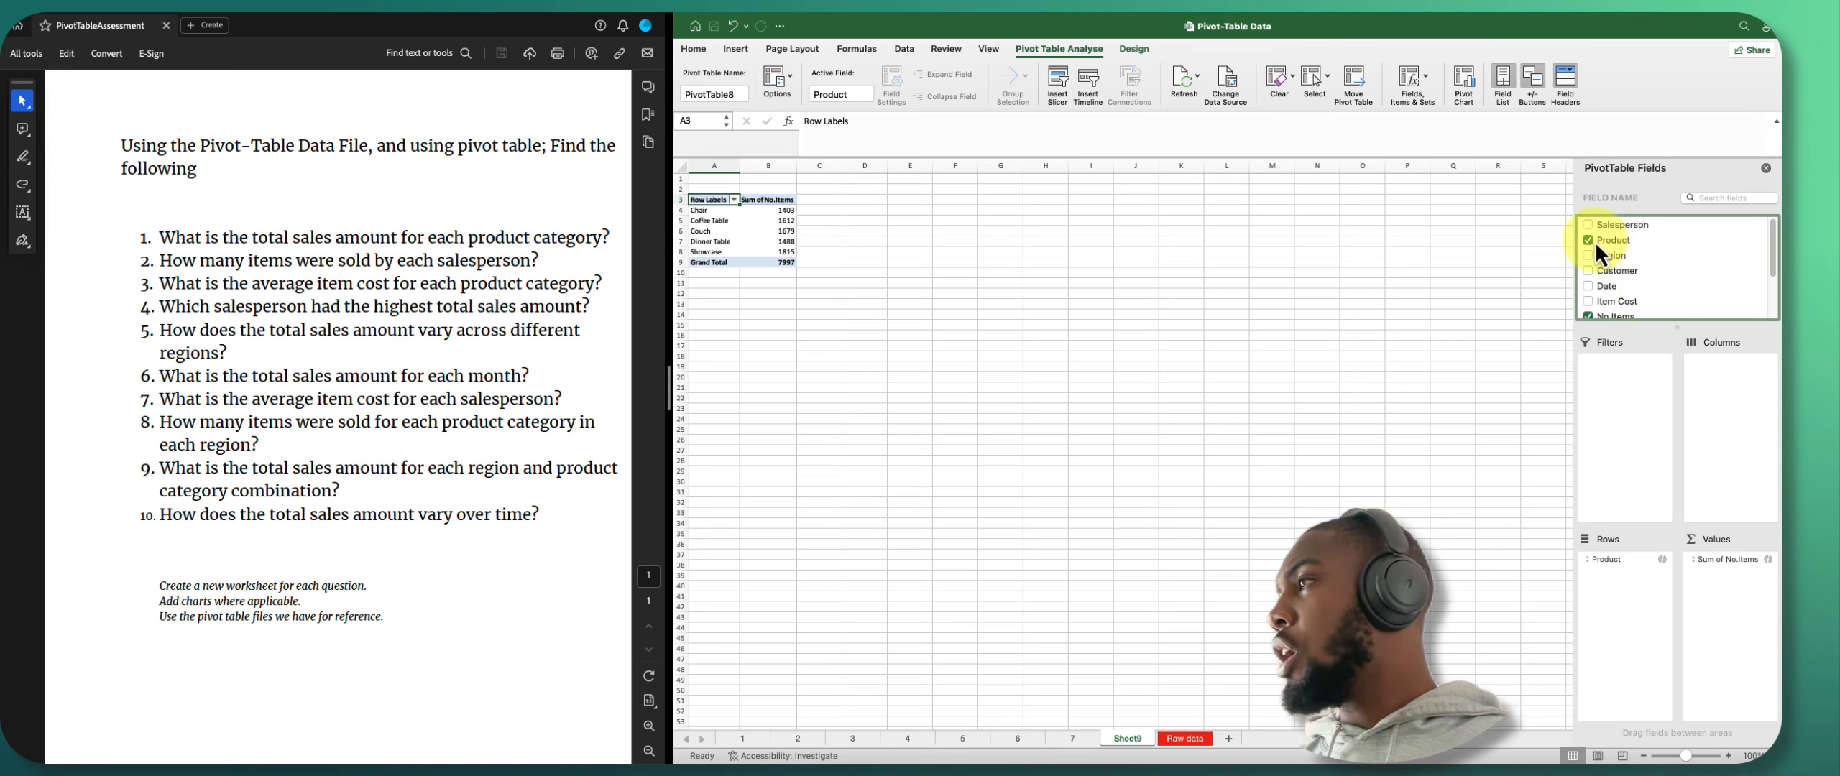
pyautogui.moveTo(1603, 257); pyautogui.dragTo(1739, 388)
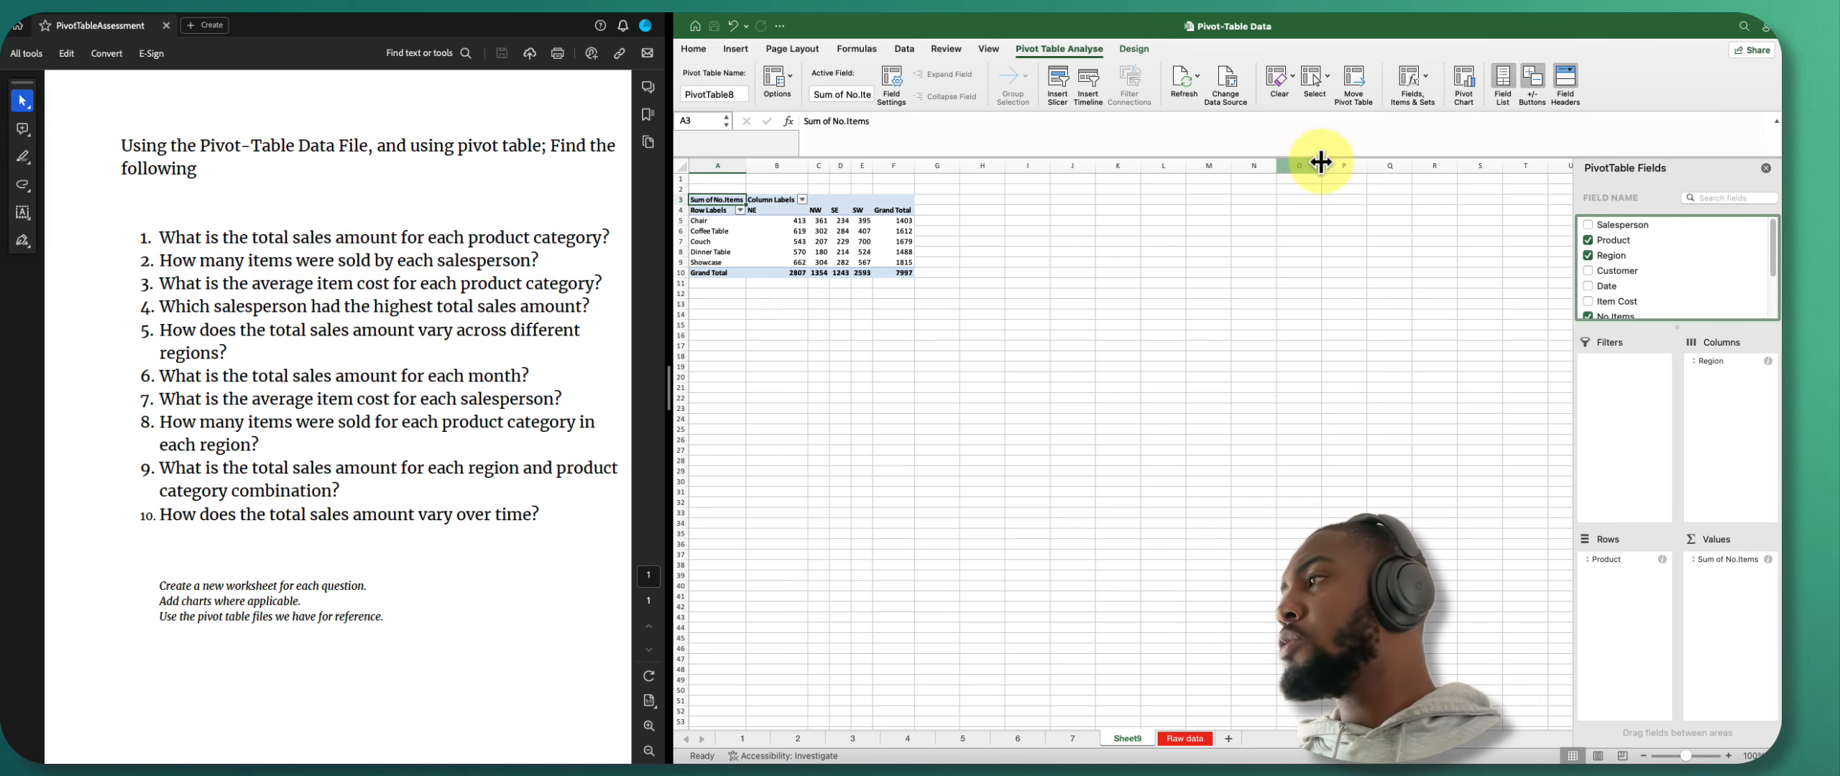
pyautogui.moveTo(1720, 359); pyautogui.dragTo(1617, 603)
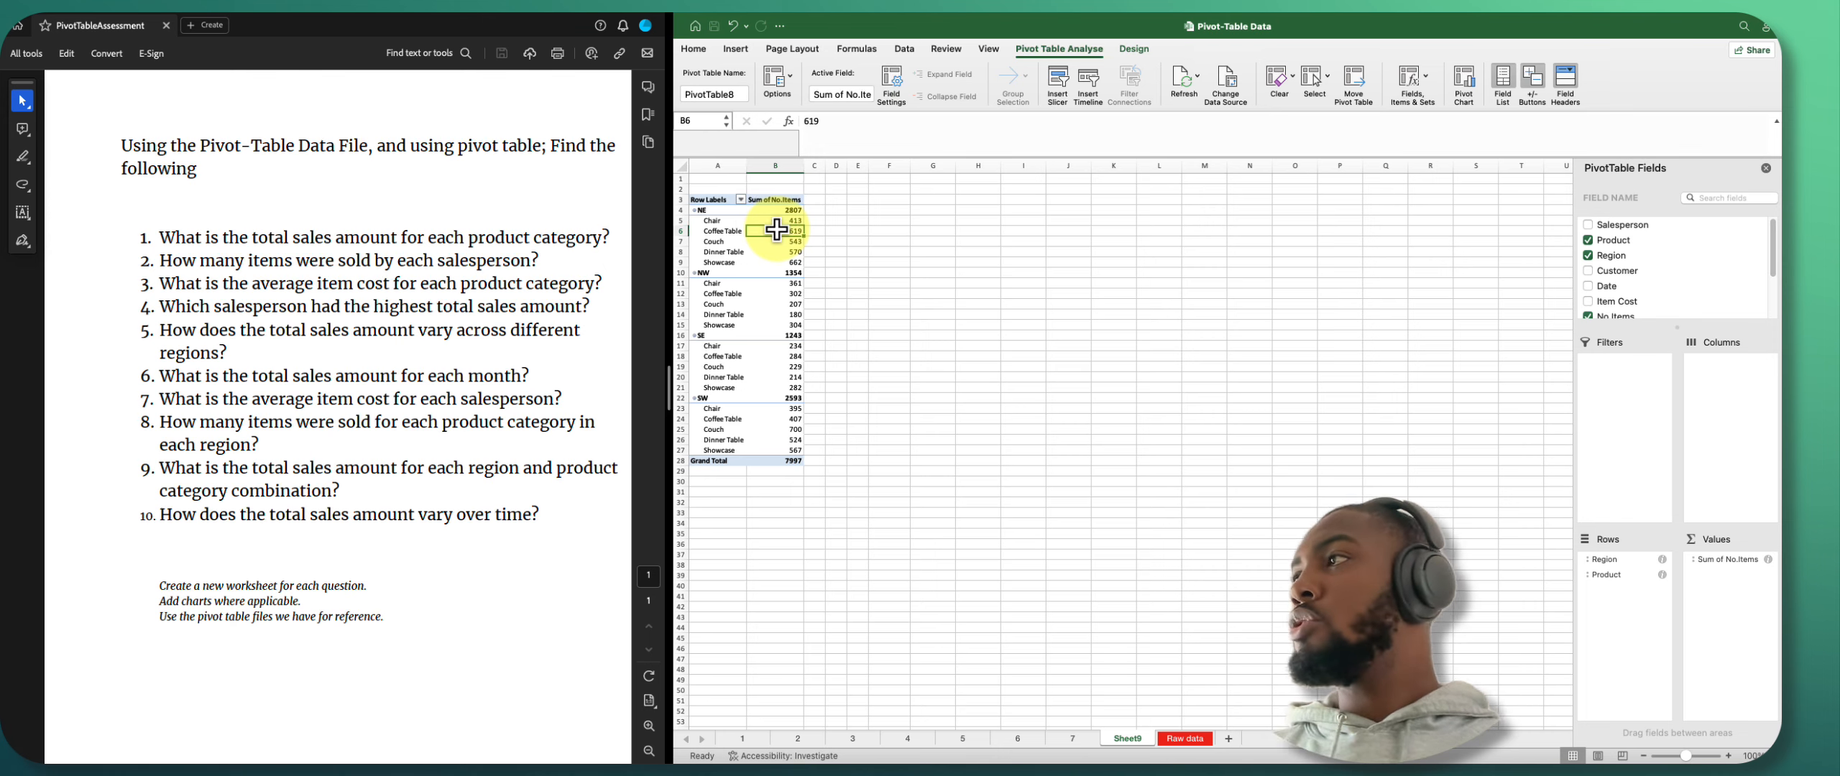
# Insert a pivot chart from the items-sold table and enlarge it considerably.
pyautogui.click(775, 231)
pyautogui.click(1464, 83)
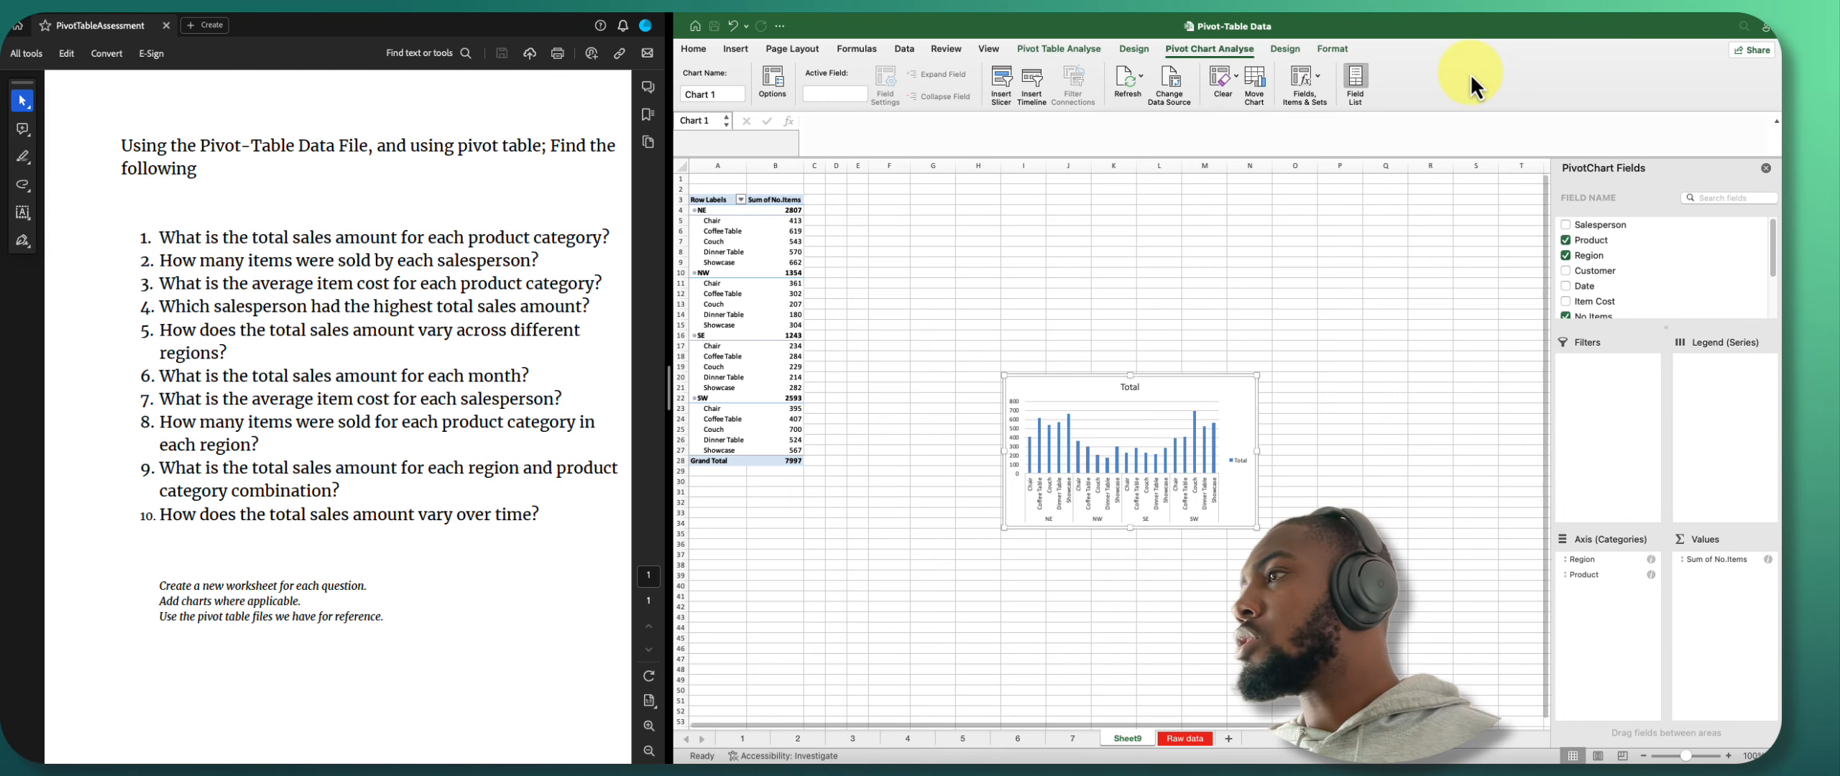
pyautogui.moveTo(1258, 378); pyautogui.dragTo(1360, 222)
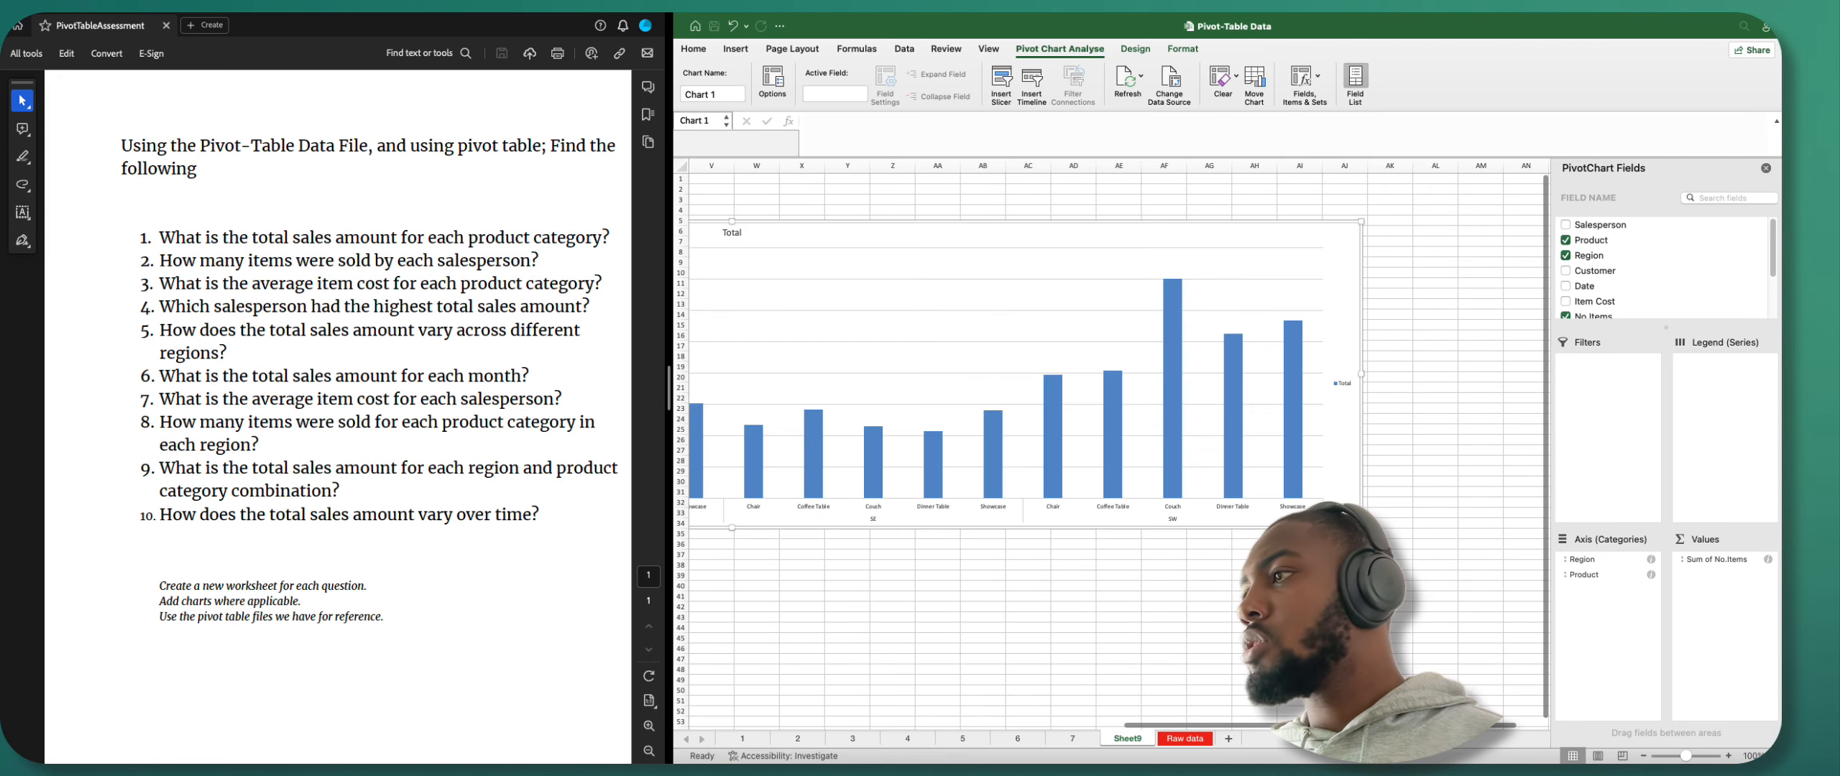
# Narrow the oversized pivot chart and reposition it directly beside the items-sold table, level with the table's header.
pyautogui.moveTo(1394, 724); pyautogui.dragTo(967, 710)
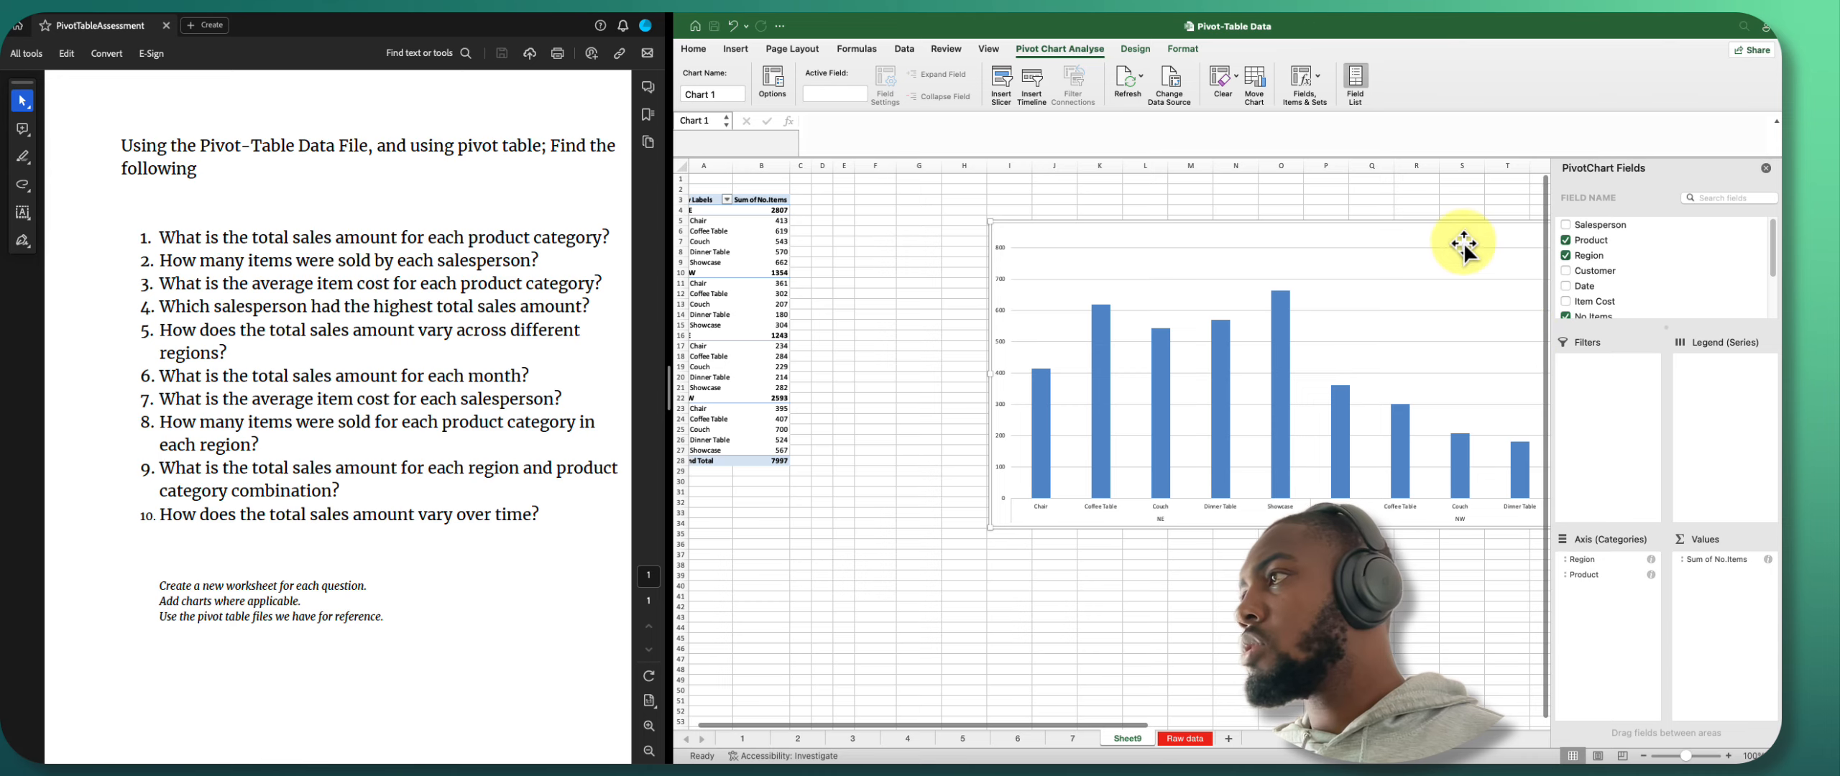
pyautogui.moveTo(1464, 245); pyautogui.dragTo(1263, 397)
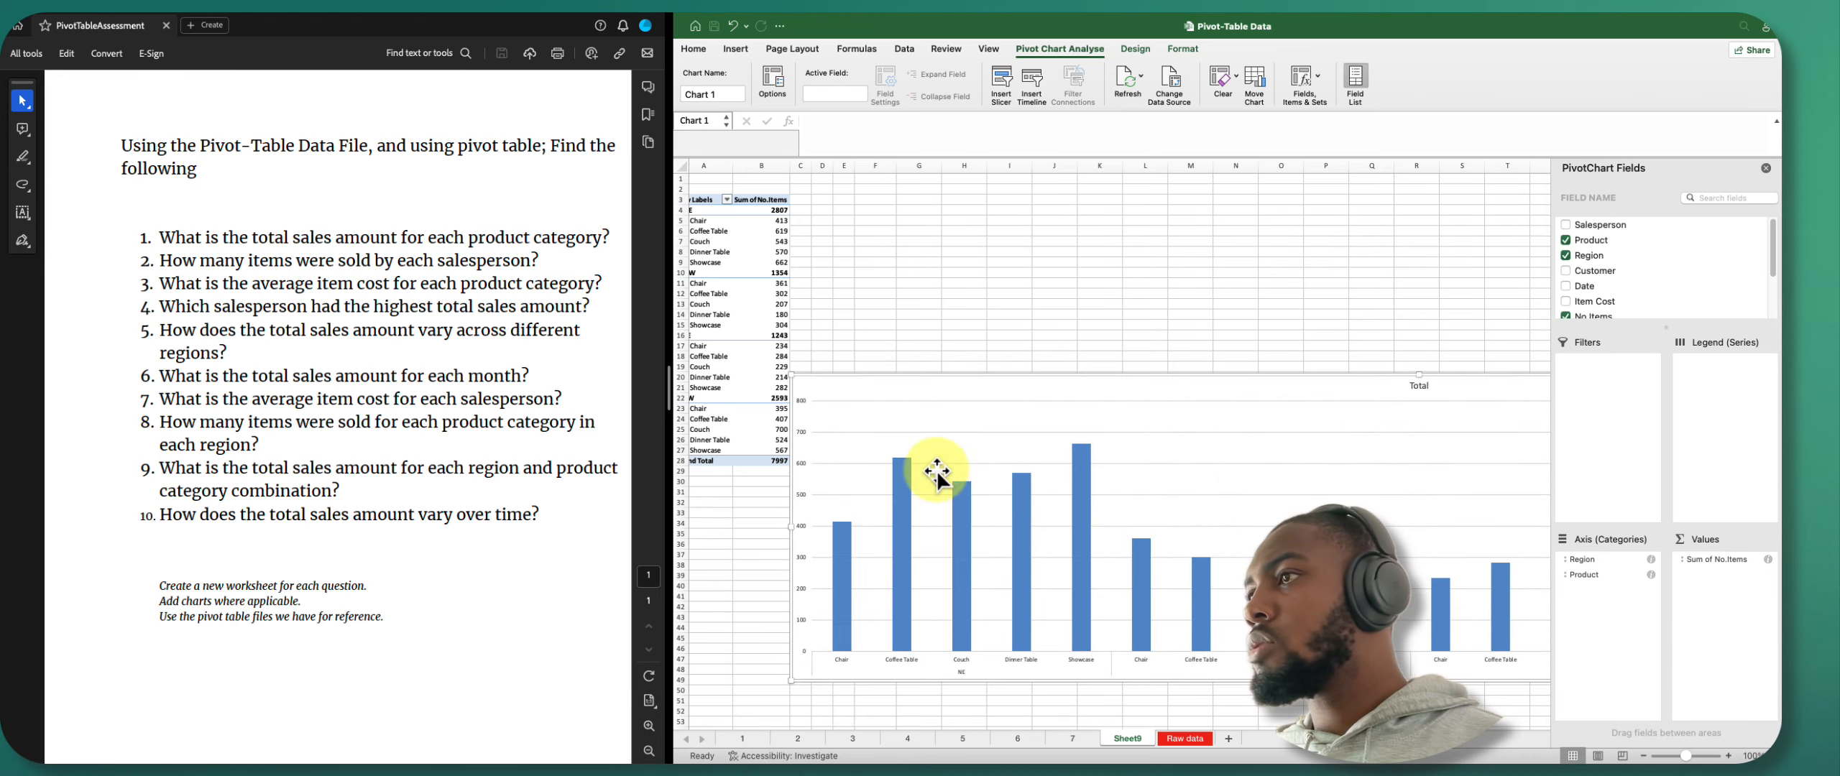
pyautogui.moveTo(791, 526); pyautogui.dragTo(1246, 462)
pyautogui.moveTo(1346, 390); pyautogui.dragTo(796, 483)
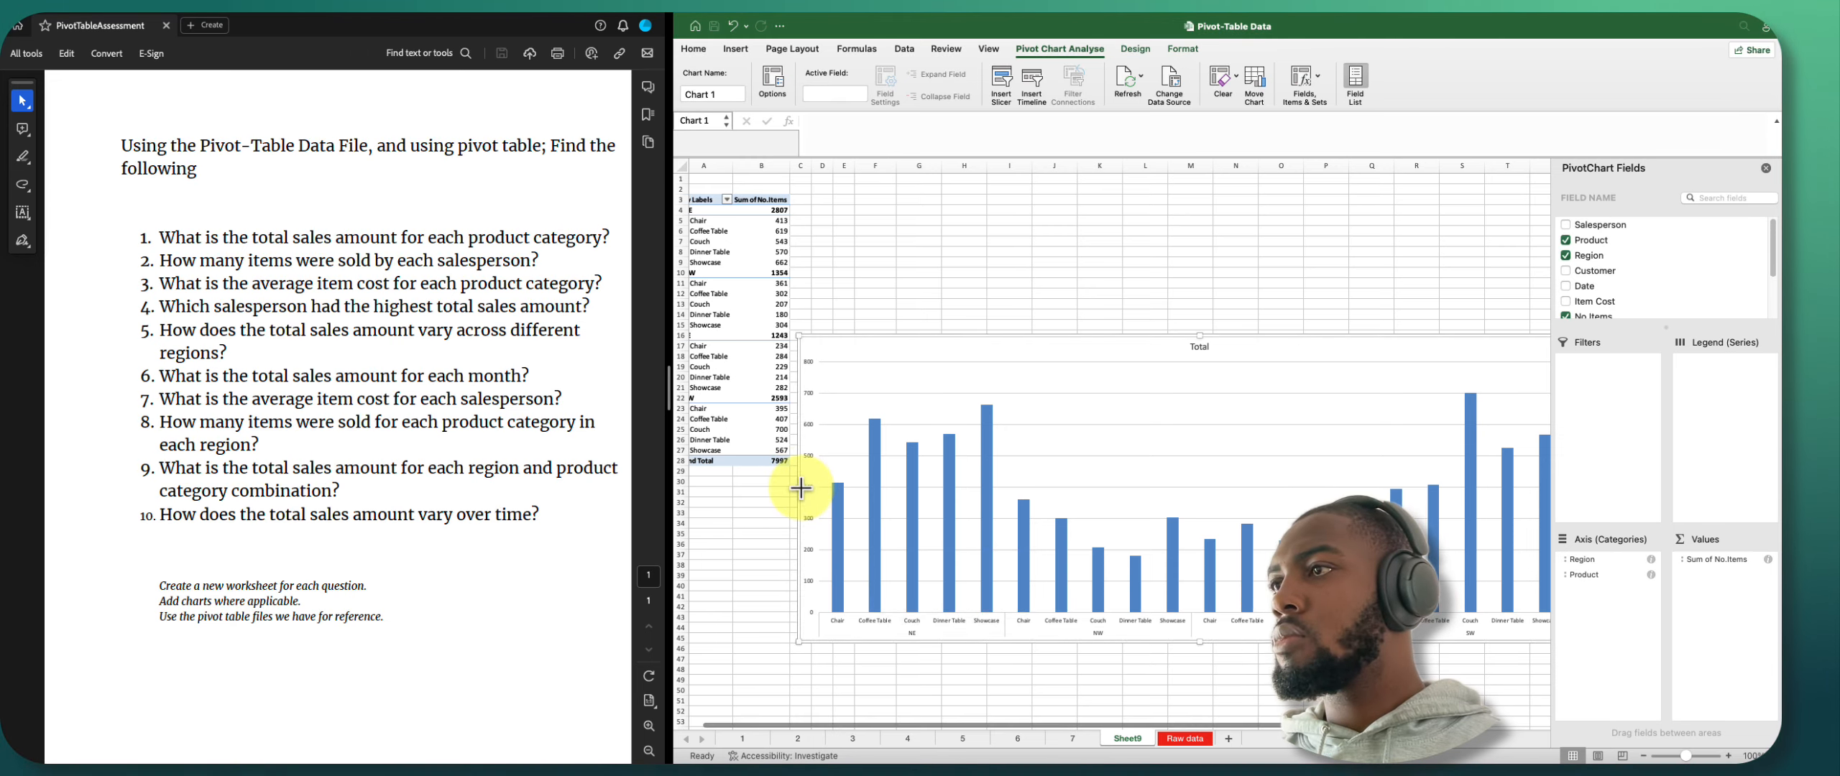
pyautogui.moveTo(800, 487); pyautogui.dragTo(882, 485)
pyautogui.moveTo(1060, 350); pyautogui.dragTo(985, 348)
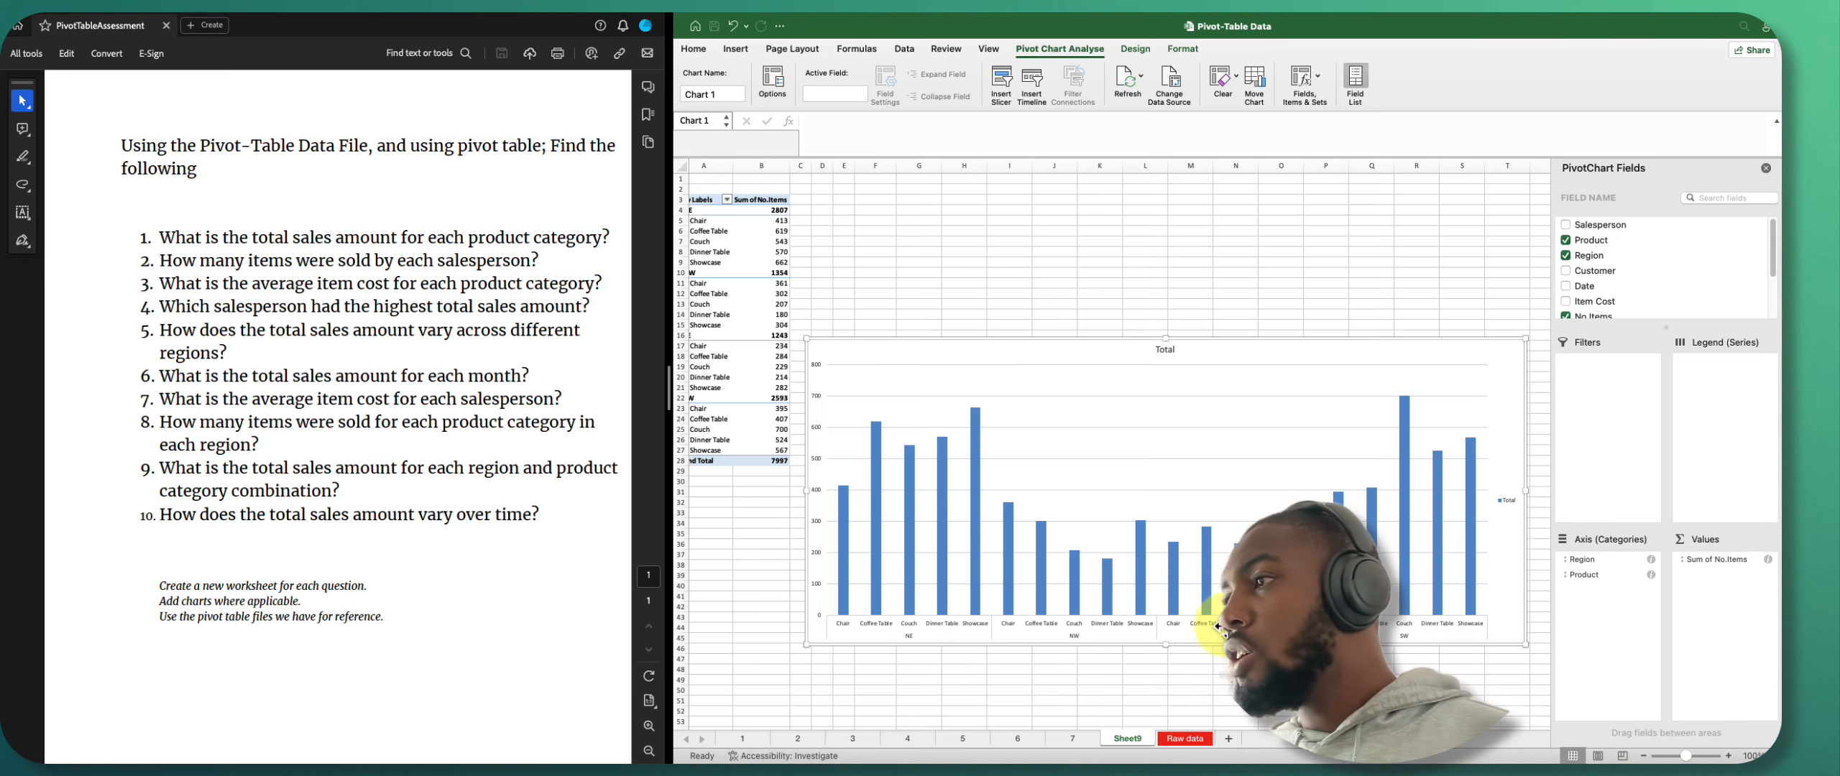
pyautogui.moveTo(1285, 357); pyautogui.dragTo(1282, 212)
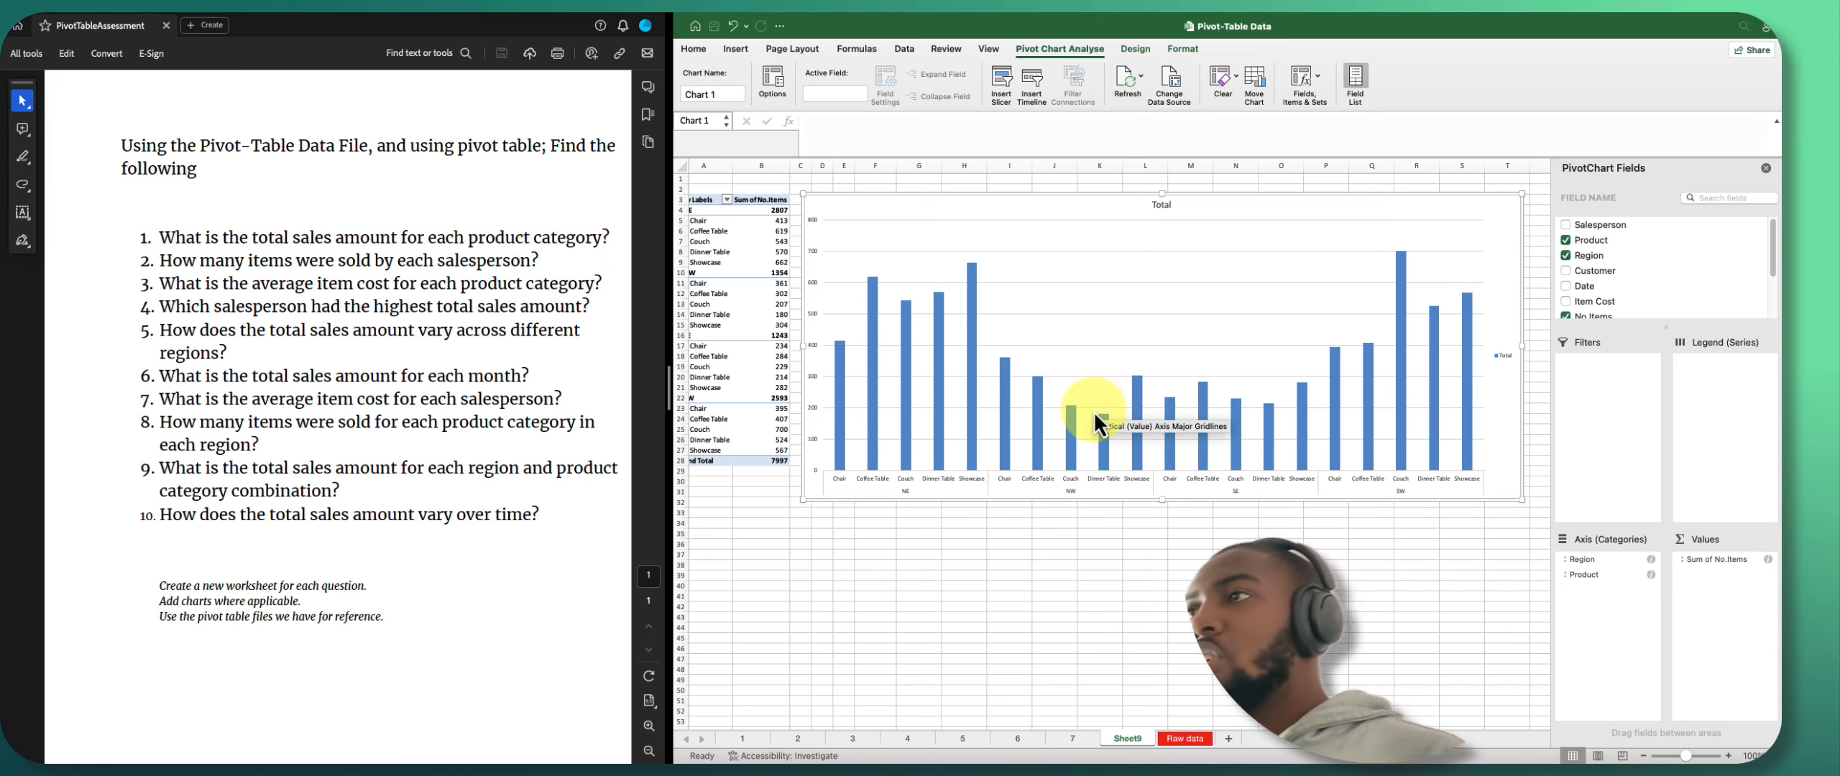
pyautogui.hscroll(-2, 1154, 594)
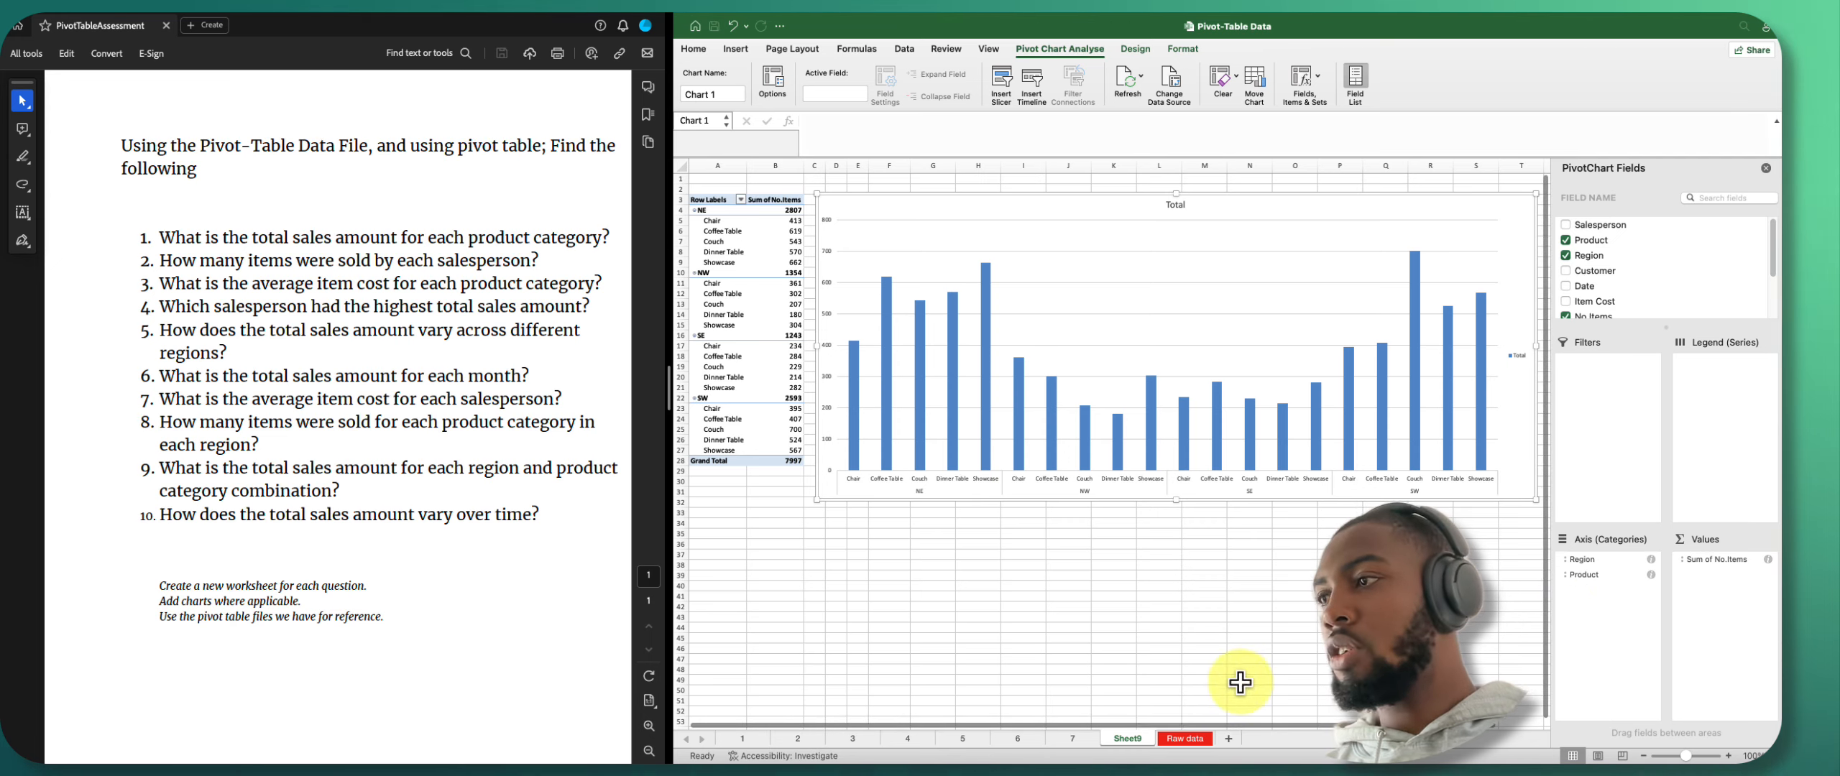
# Rename the items-sold worksheet as 8 and return to the raw data.
pyautogui.doubleClick(1124, 738)
pyautogui.write('8')
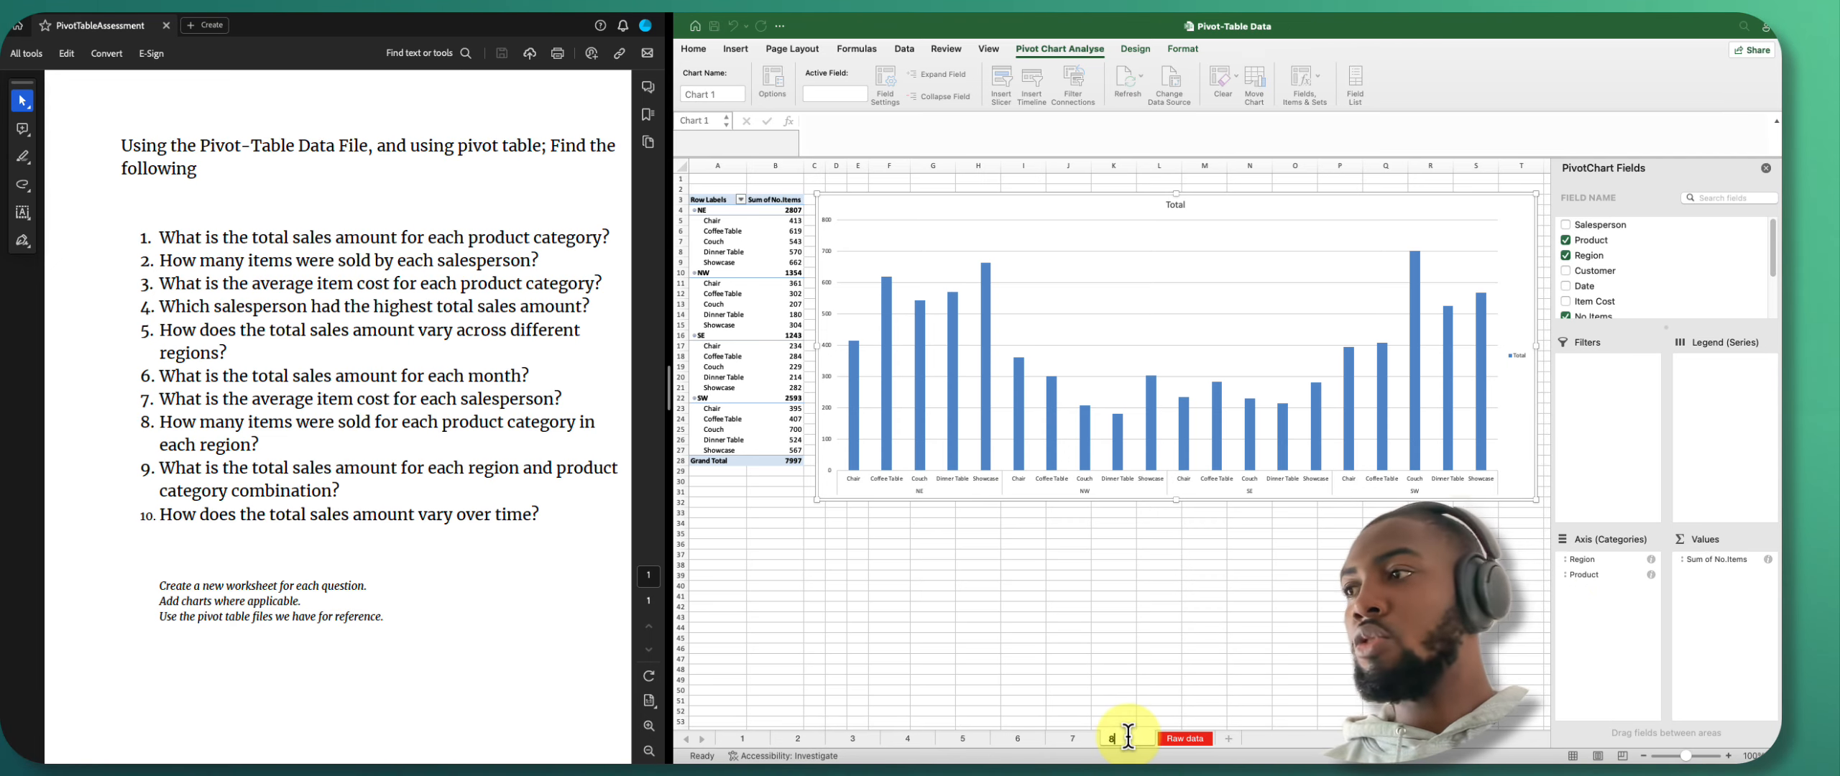
pyautogui.click(1183, 738)
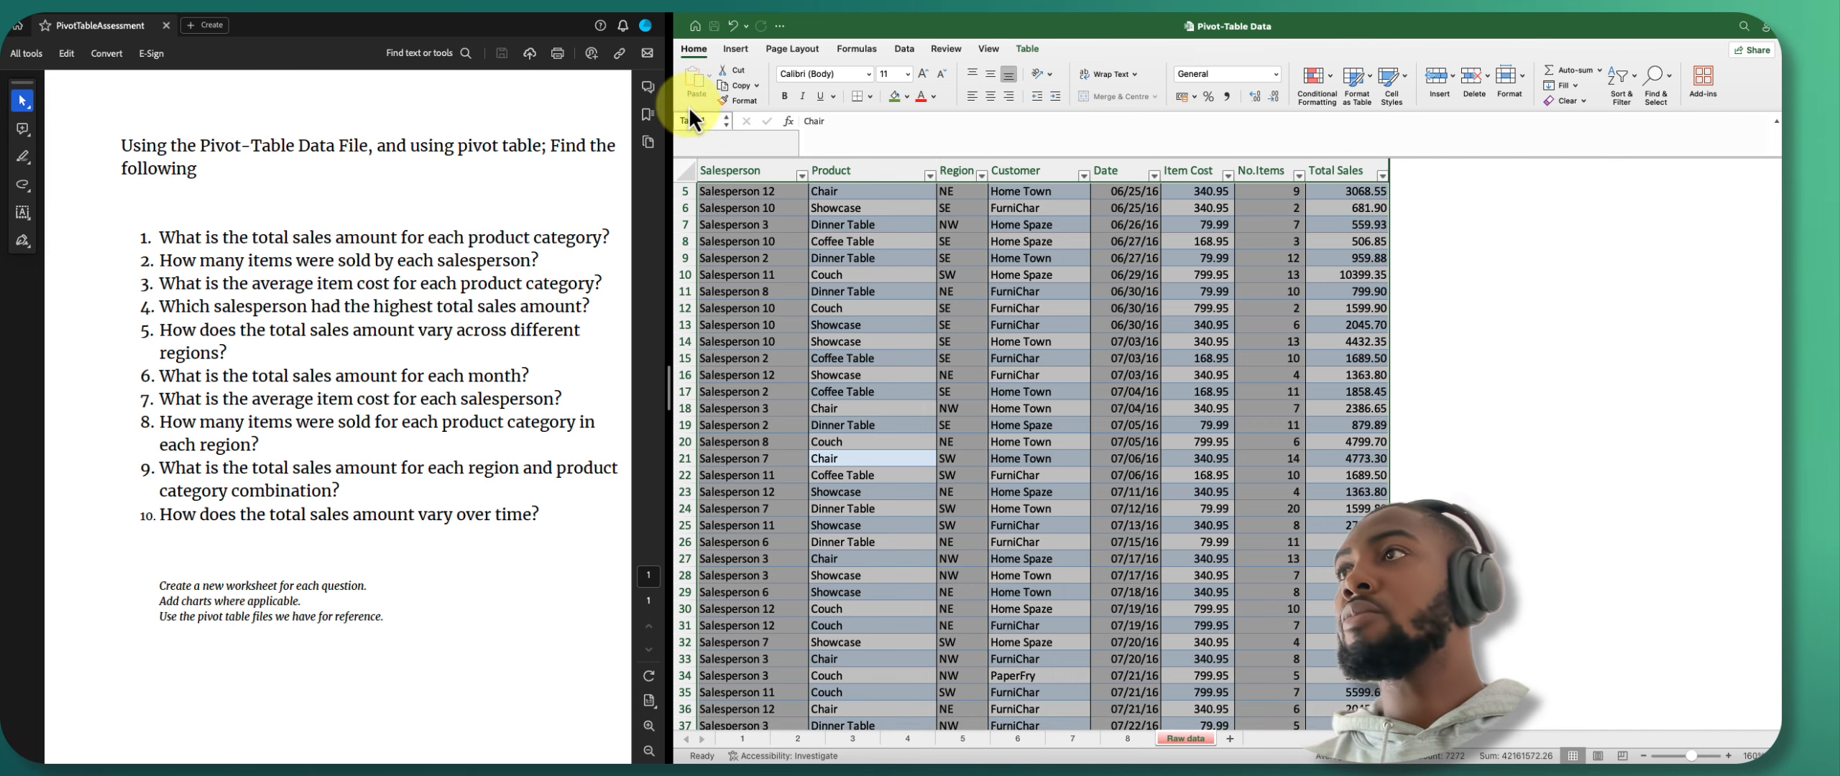
# Create another pivot table from Table1 on a new worksheet and name that sheet 9.
pyautogui.click(737, 49)
pyautogui.click(696, 71)
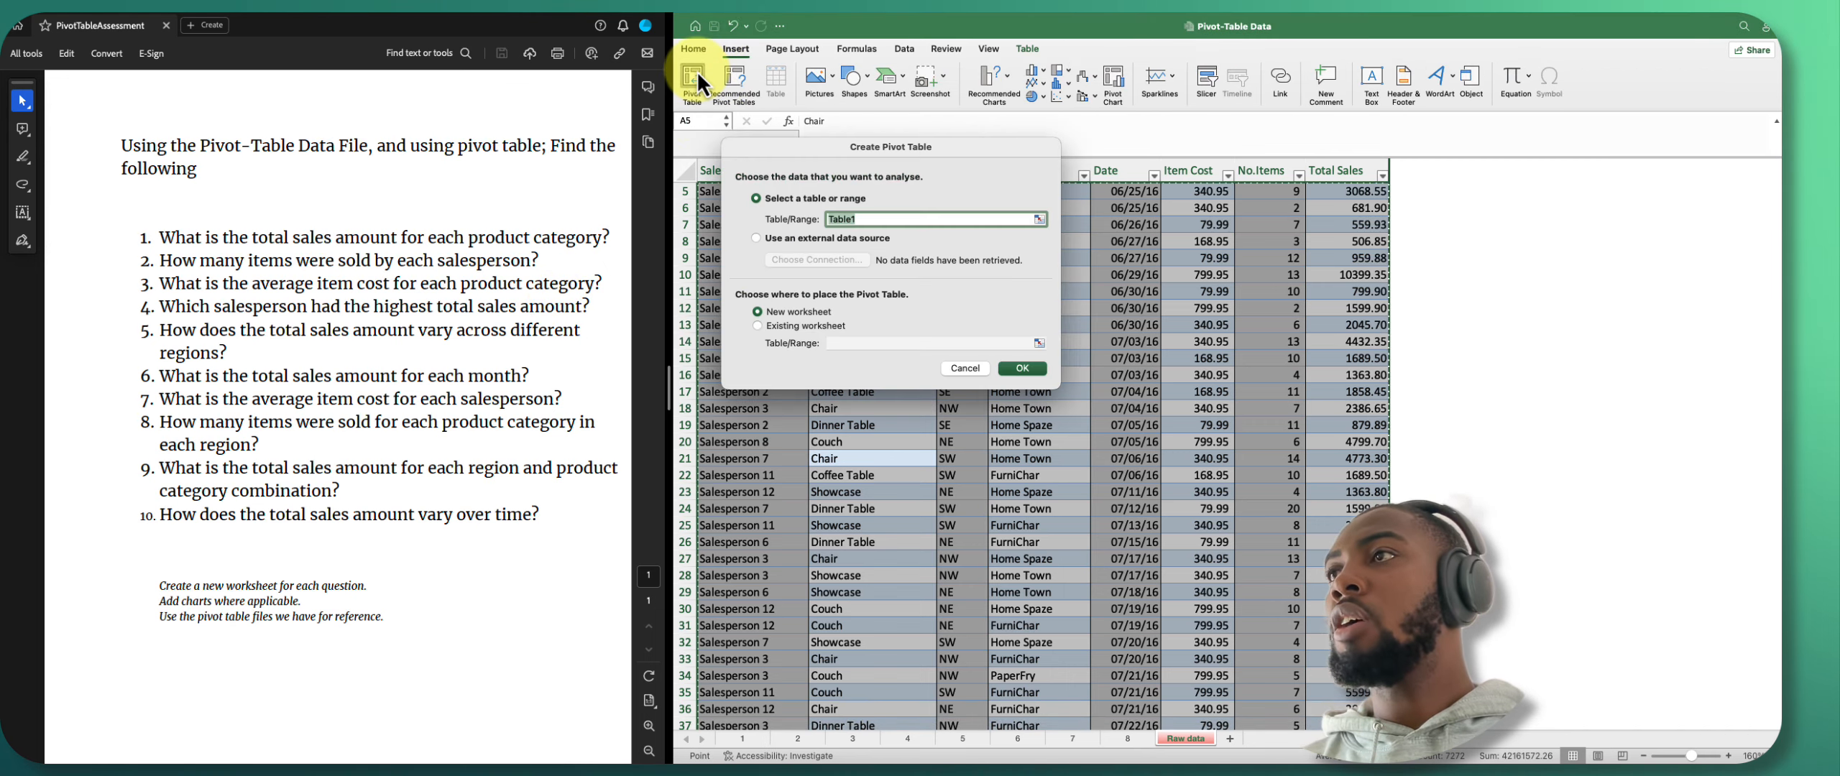
pyautogui.click(1022, 368)
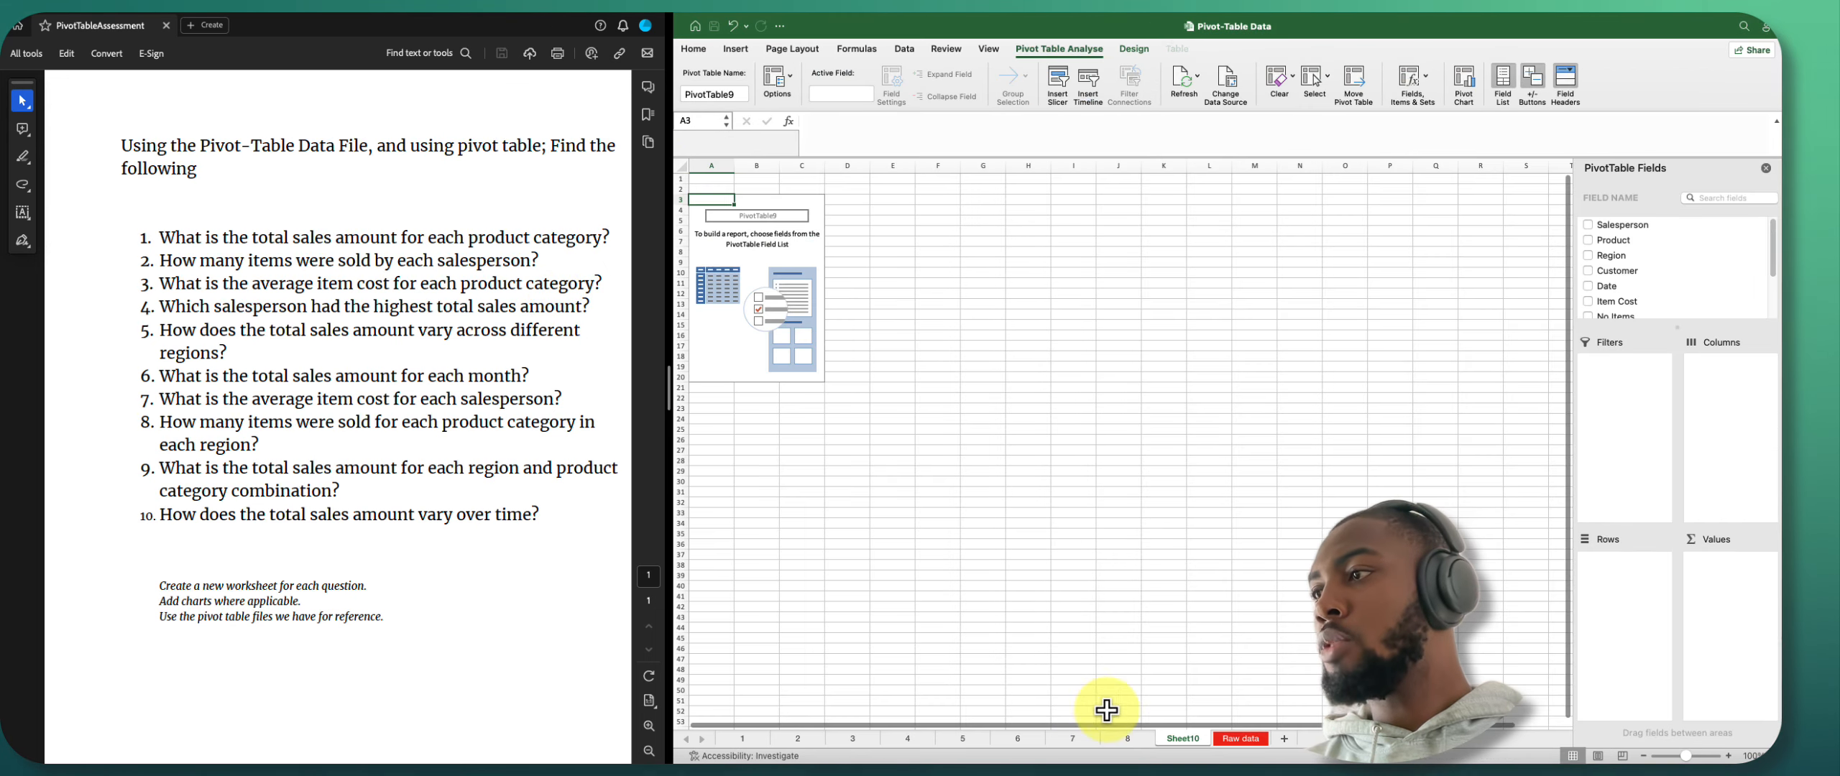
pyautogui.write('9')
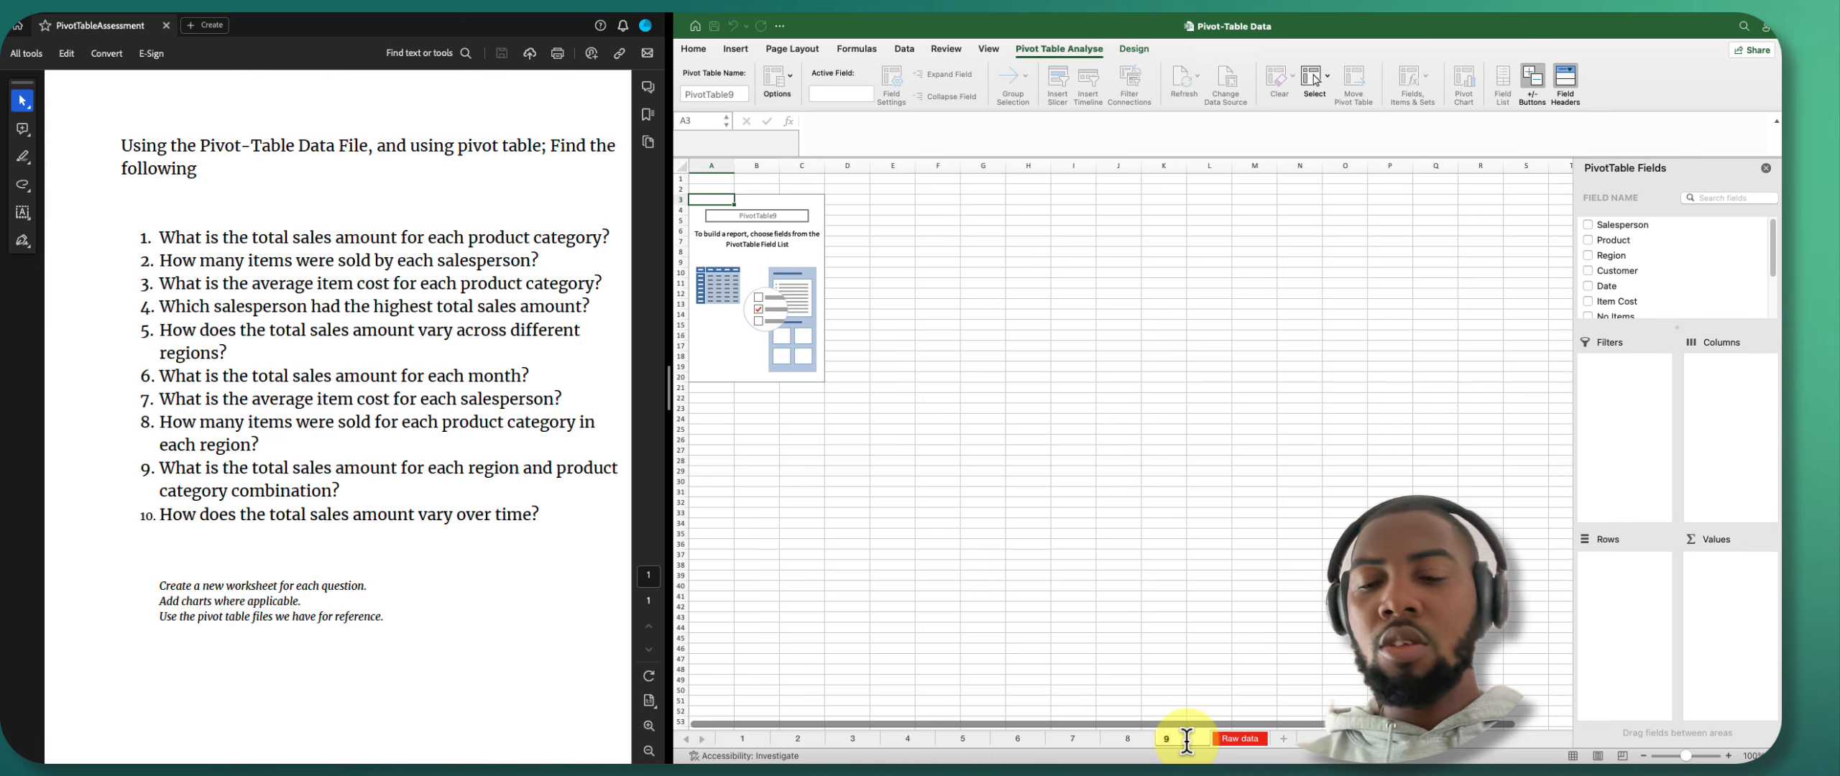
pyautogui.click(1241, 739)
pyautogui.click(1186, 741)
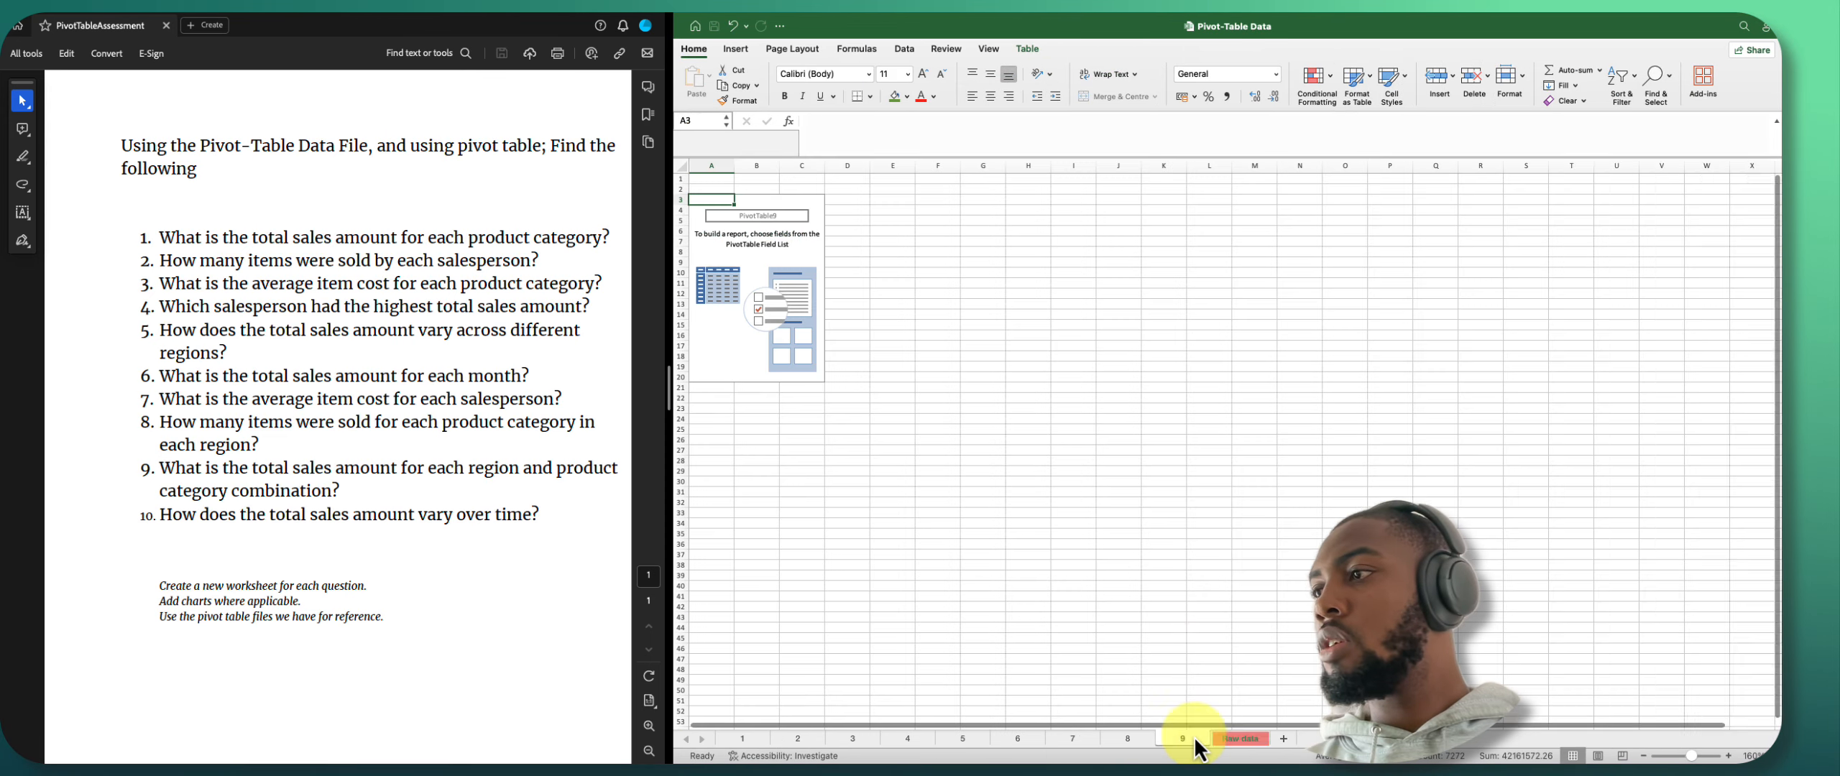
# Build the sheet 9 pivot table with Total Sales as values and Region above Product as rows.
pyautogui.click(791, 263)
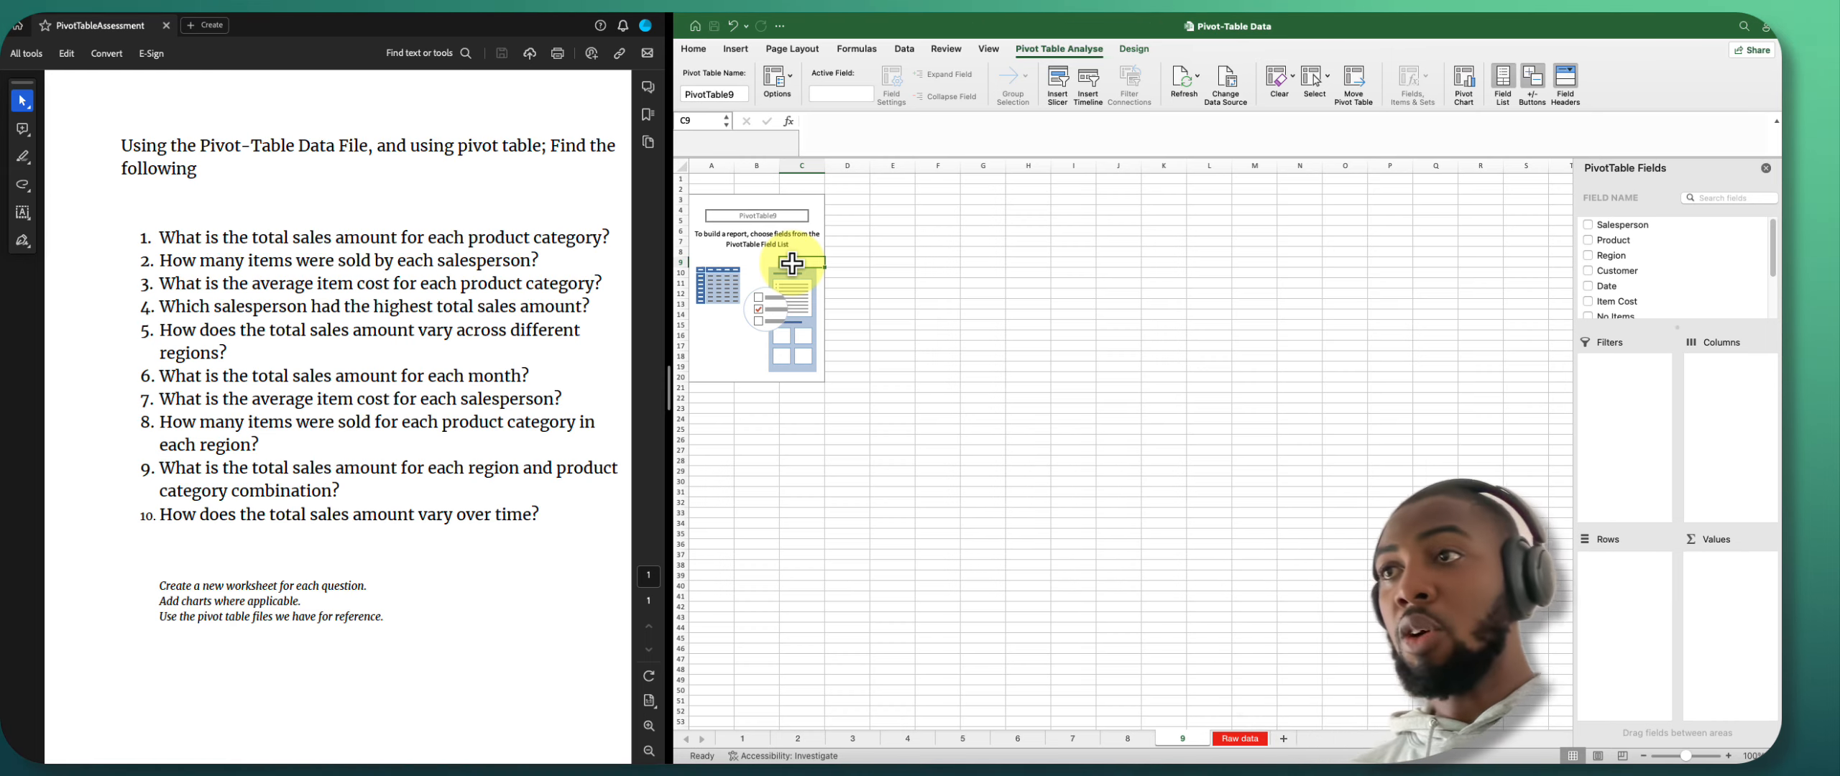
pyautogui.scroll(-3, 1617, 284)
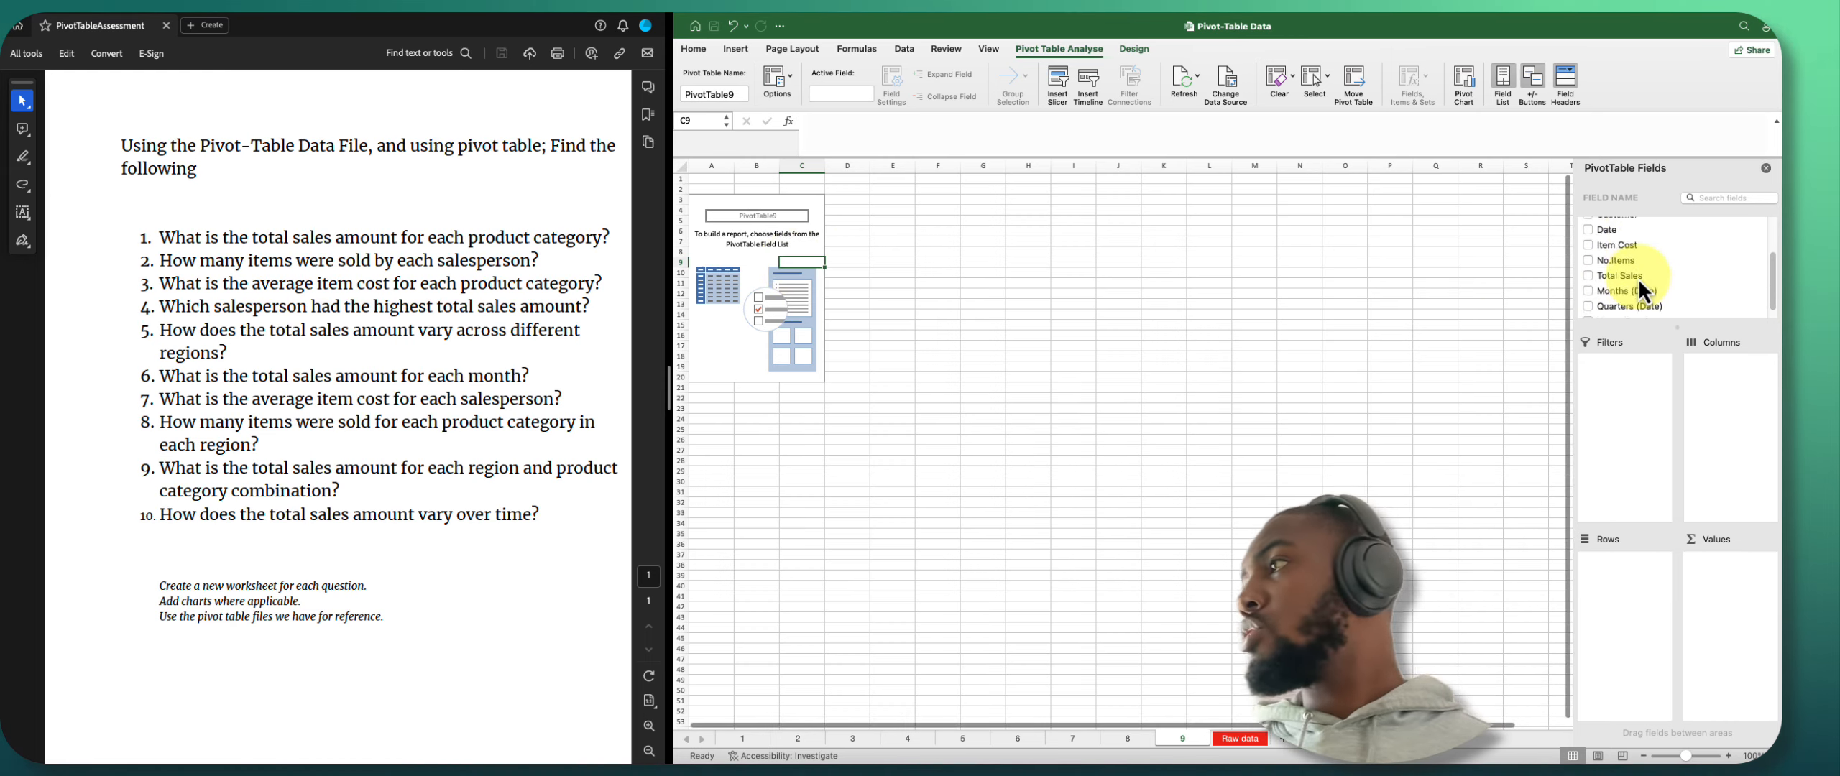
pyautogui.moveTo(1614, 268); pyautogui.dragTo(1742, 600)
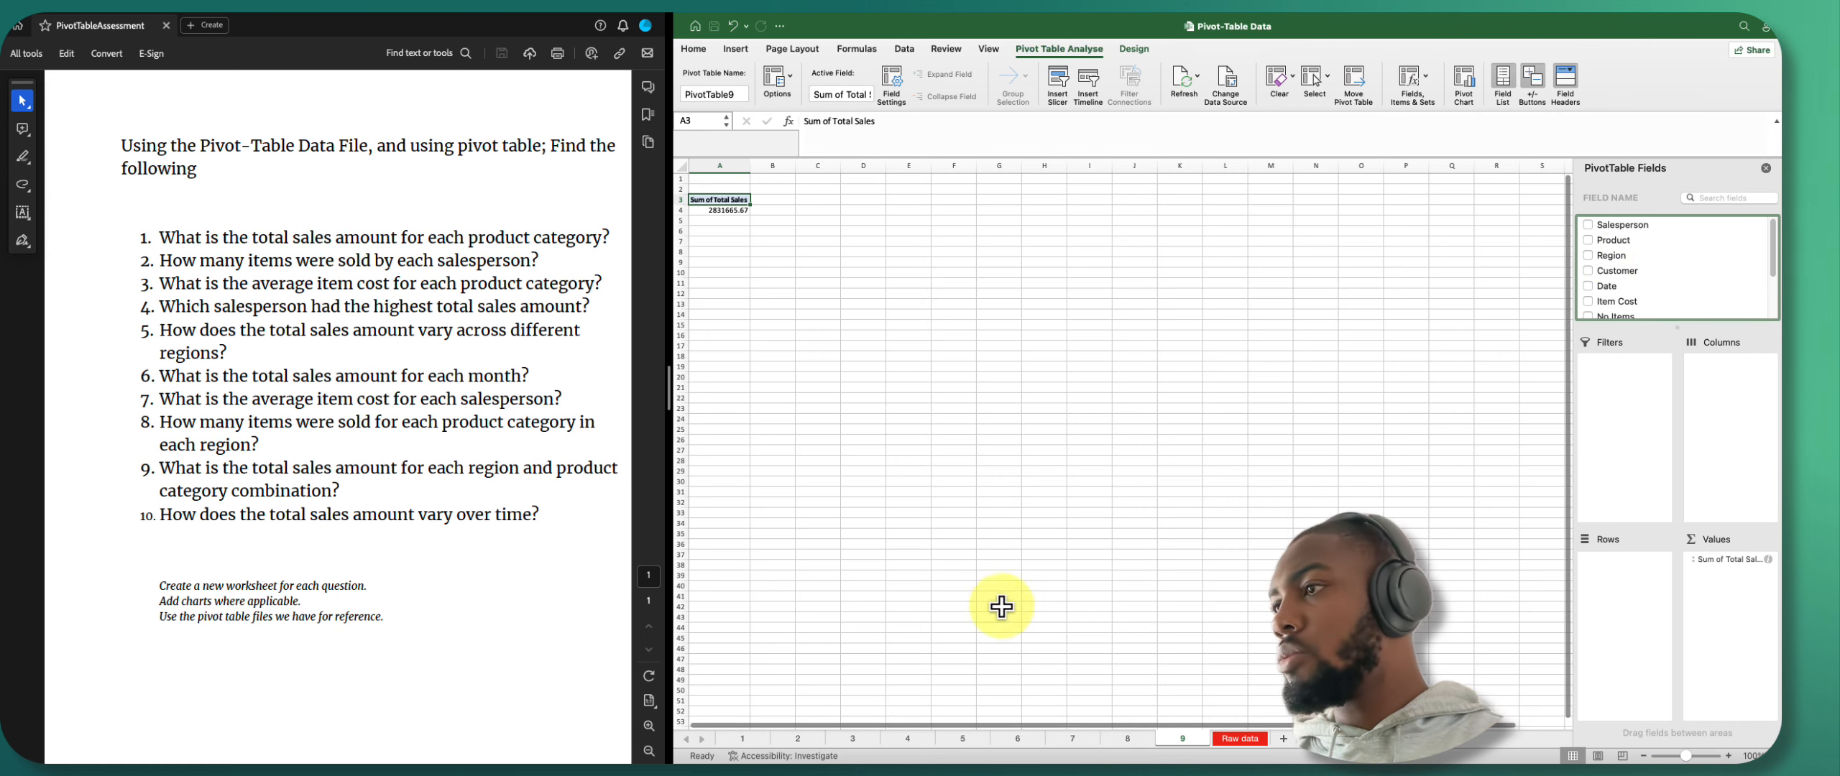
pyautogui.click(1126, 740)
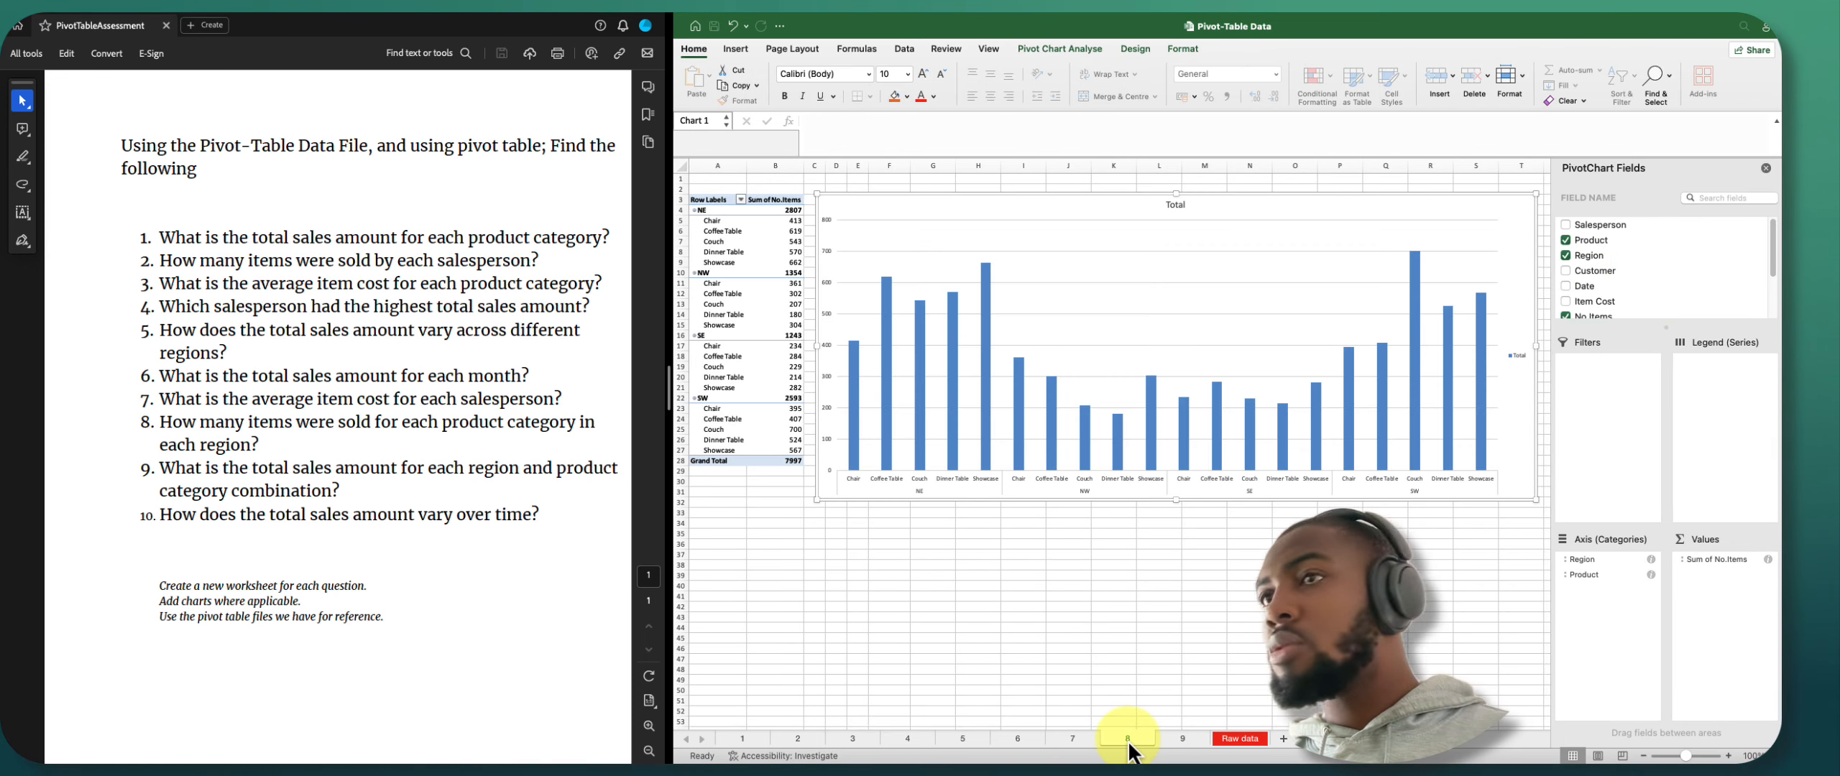
pyautogui.click(1184, 746)
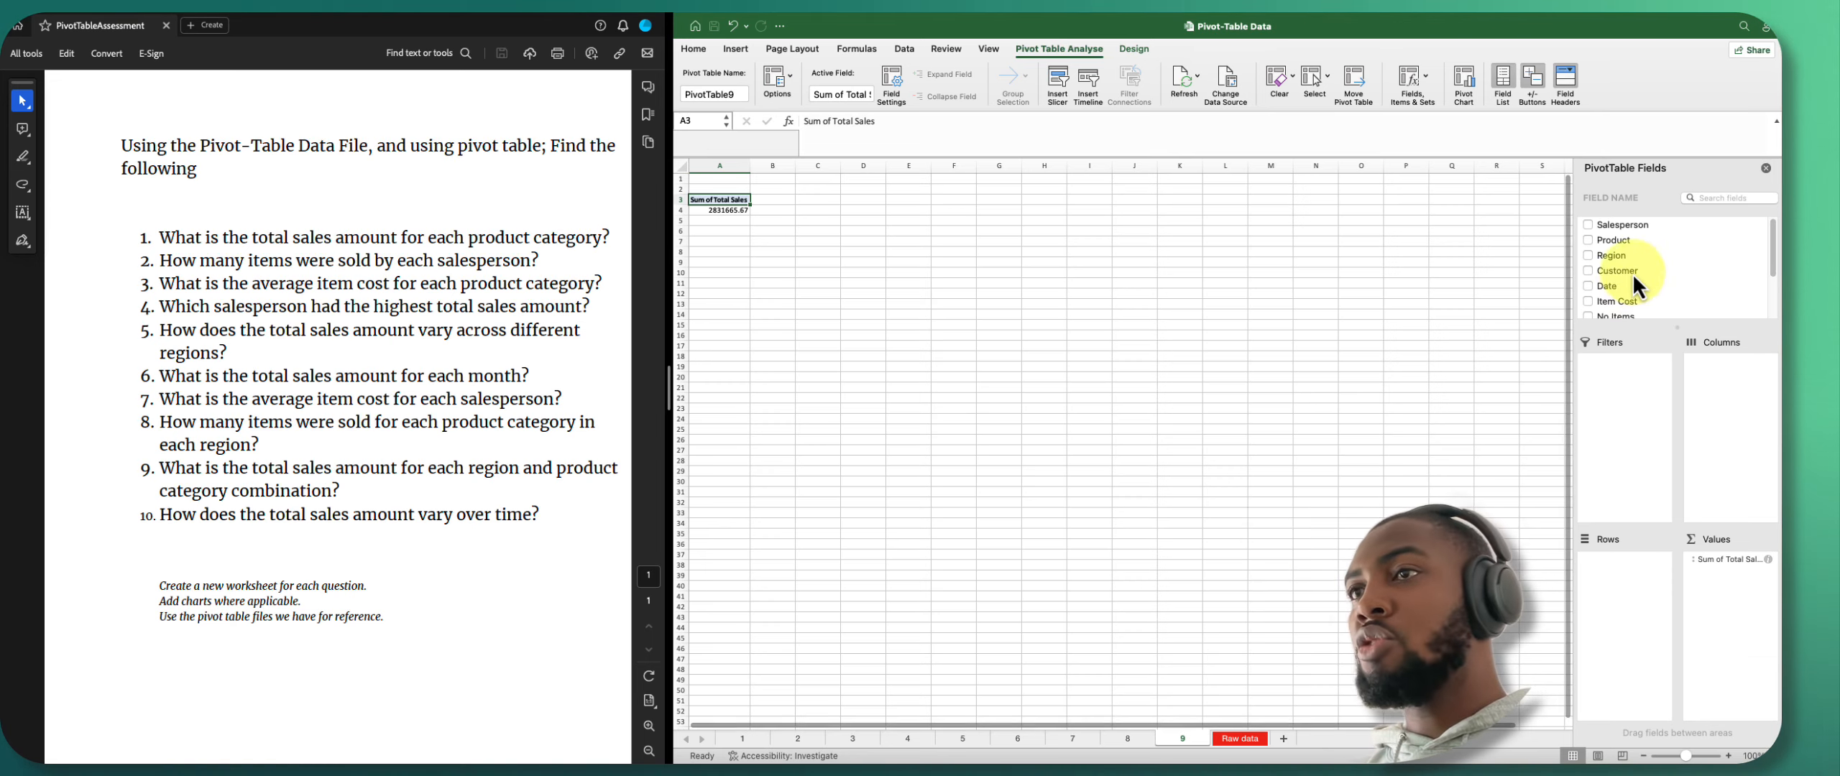
pyautogui.scroll(-1, 1633, 273)
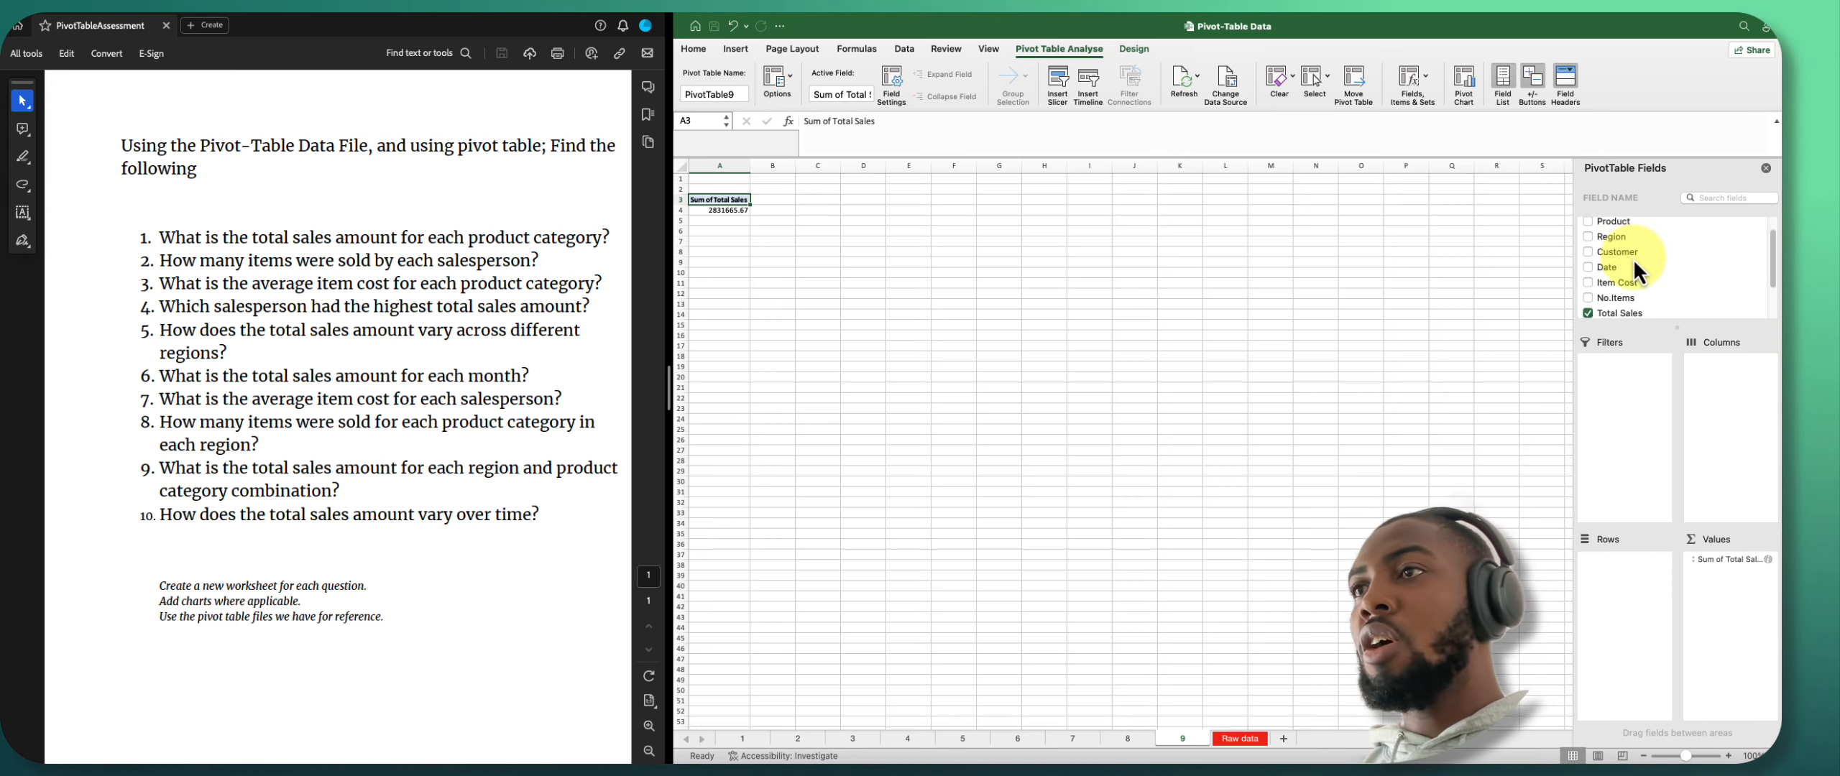
pyautogui.scroll(1, 1634, 265)
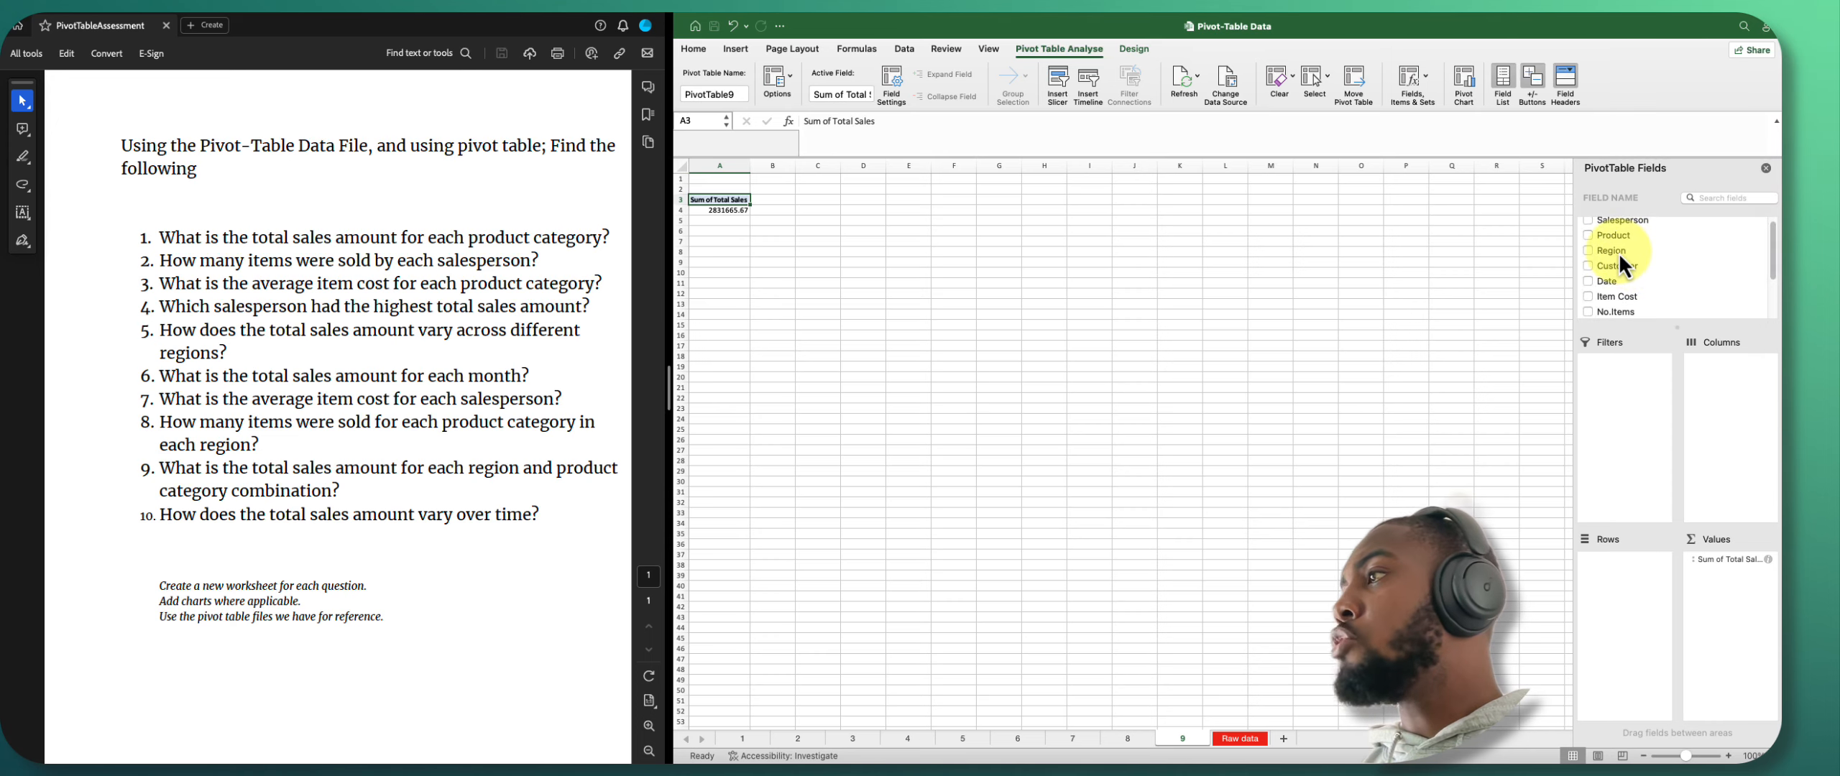
pyautogui.moveTo(1619, 253); pyautogui.dragTo(1627, 574)
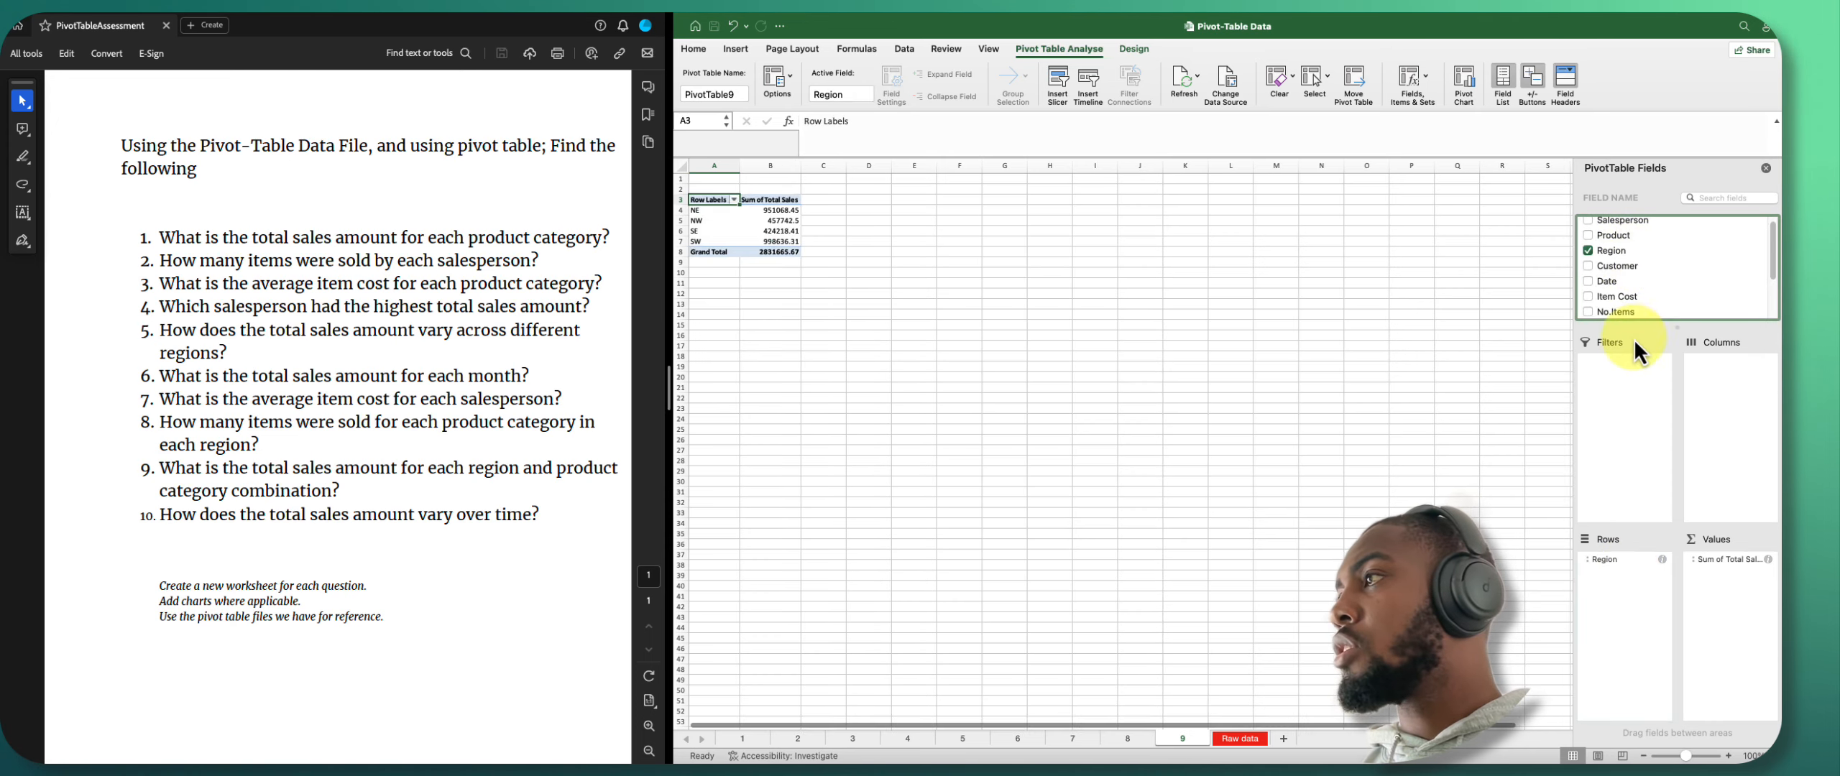
pyautogui.moveTo(1617, 239); pyautogui.dragTo(1613, 539)
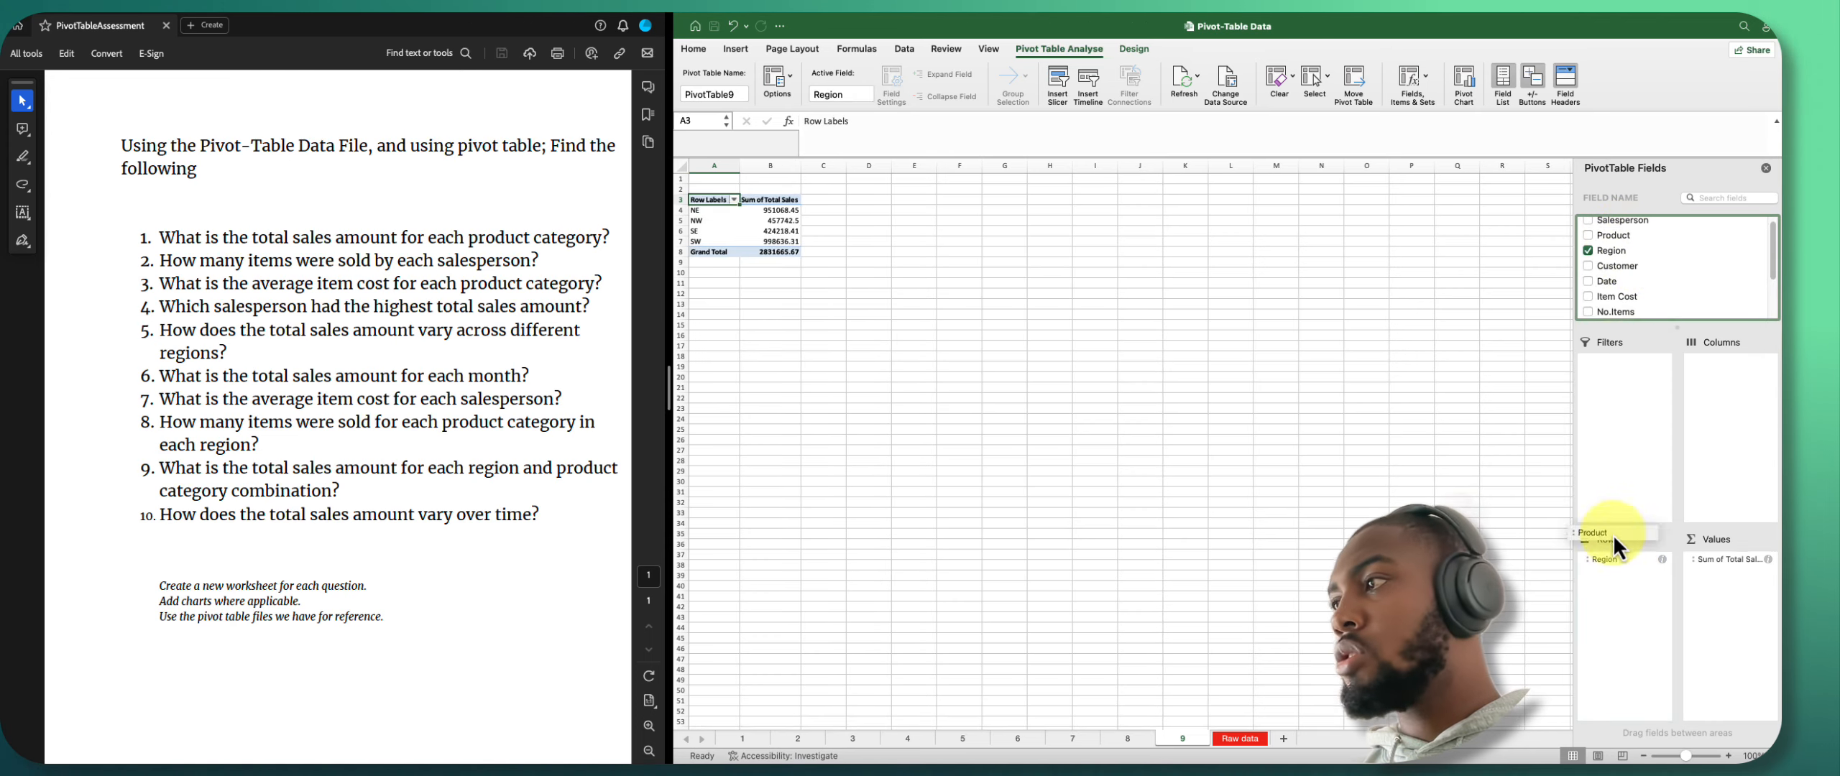
pyautogui.moveTo(1621, 590); pyautogui.dragTo(1621, 594)
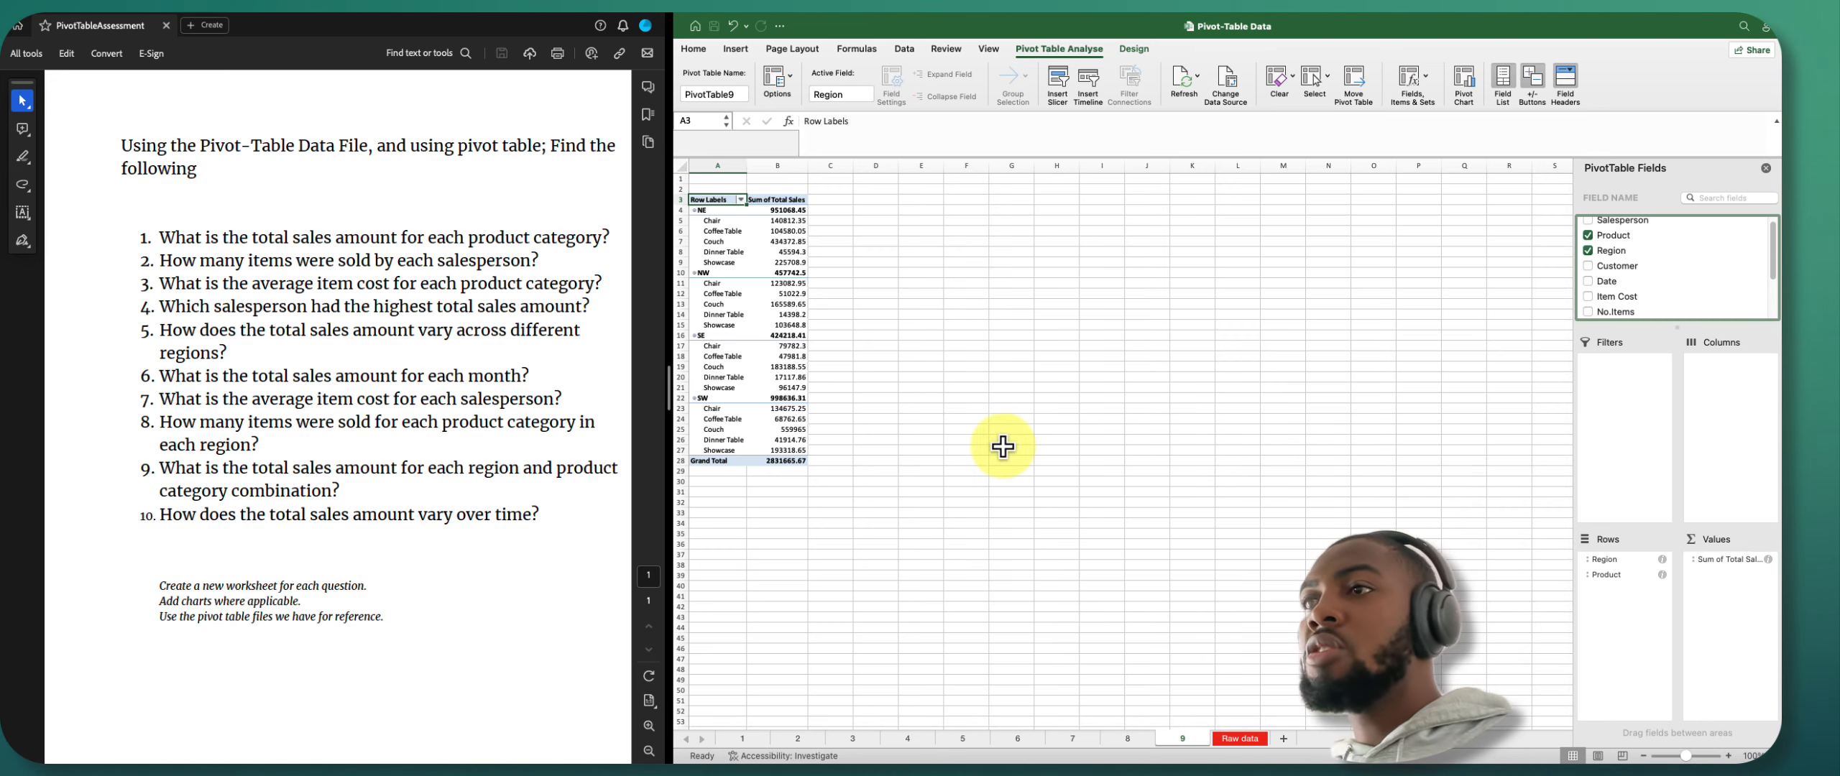
# Insert a pivot chart for the region and product sales table and enlarge it to fill the space beside the table.
pyautogui.click(771, 282)
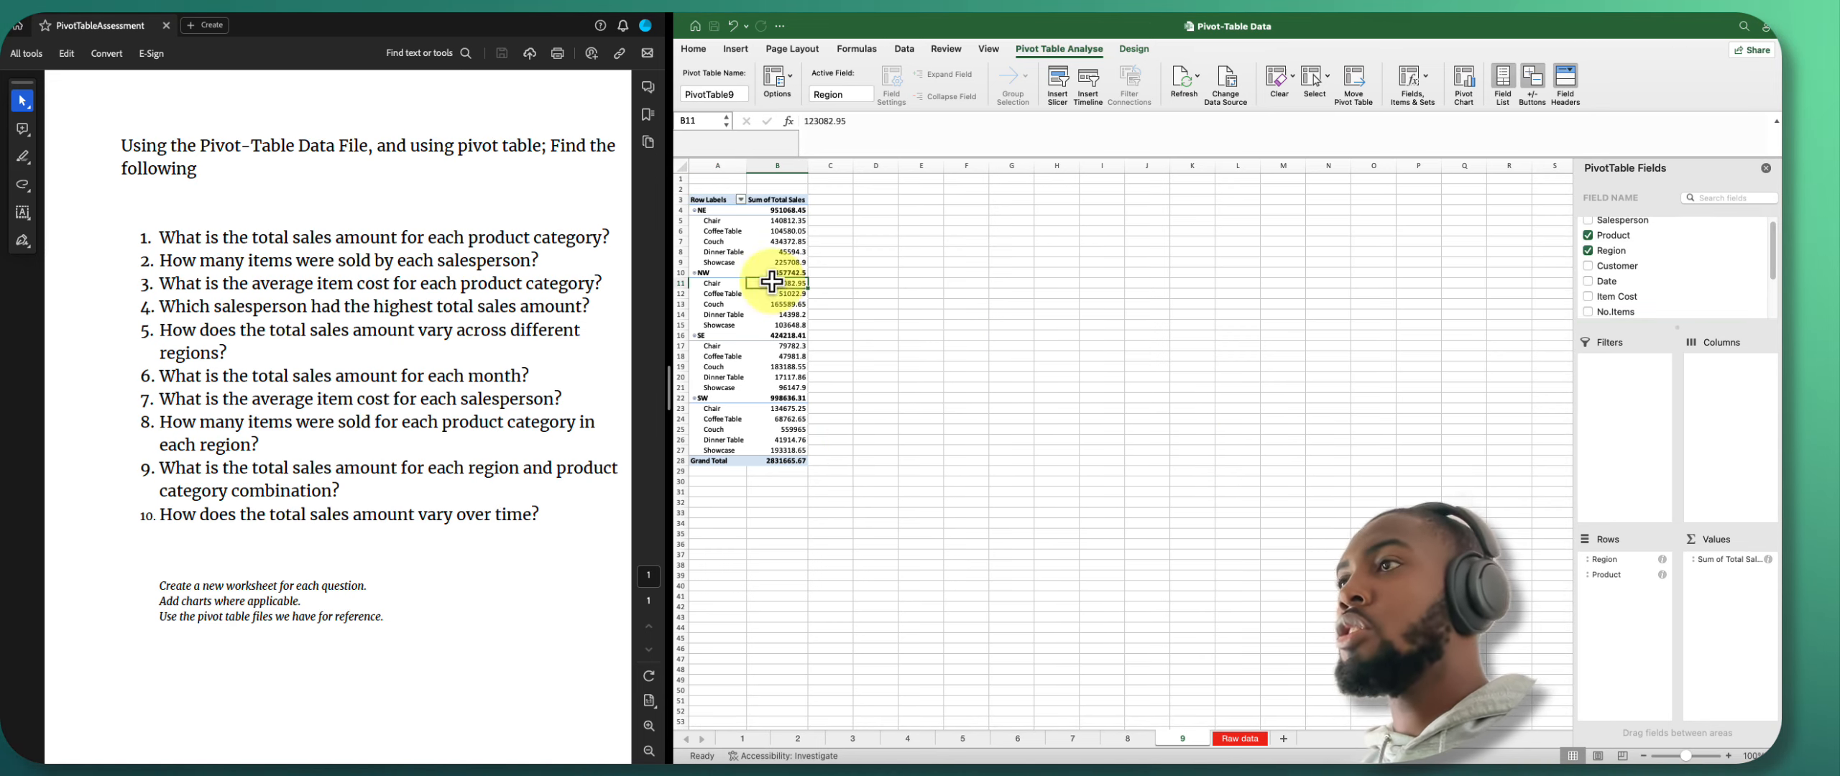
pyautogui.click(1459, 86)
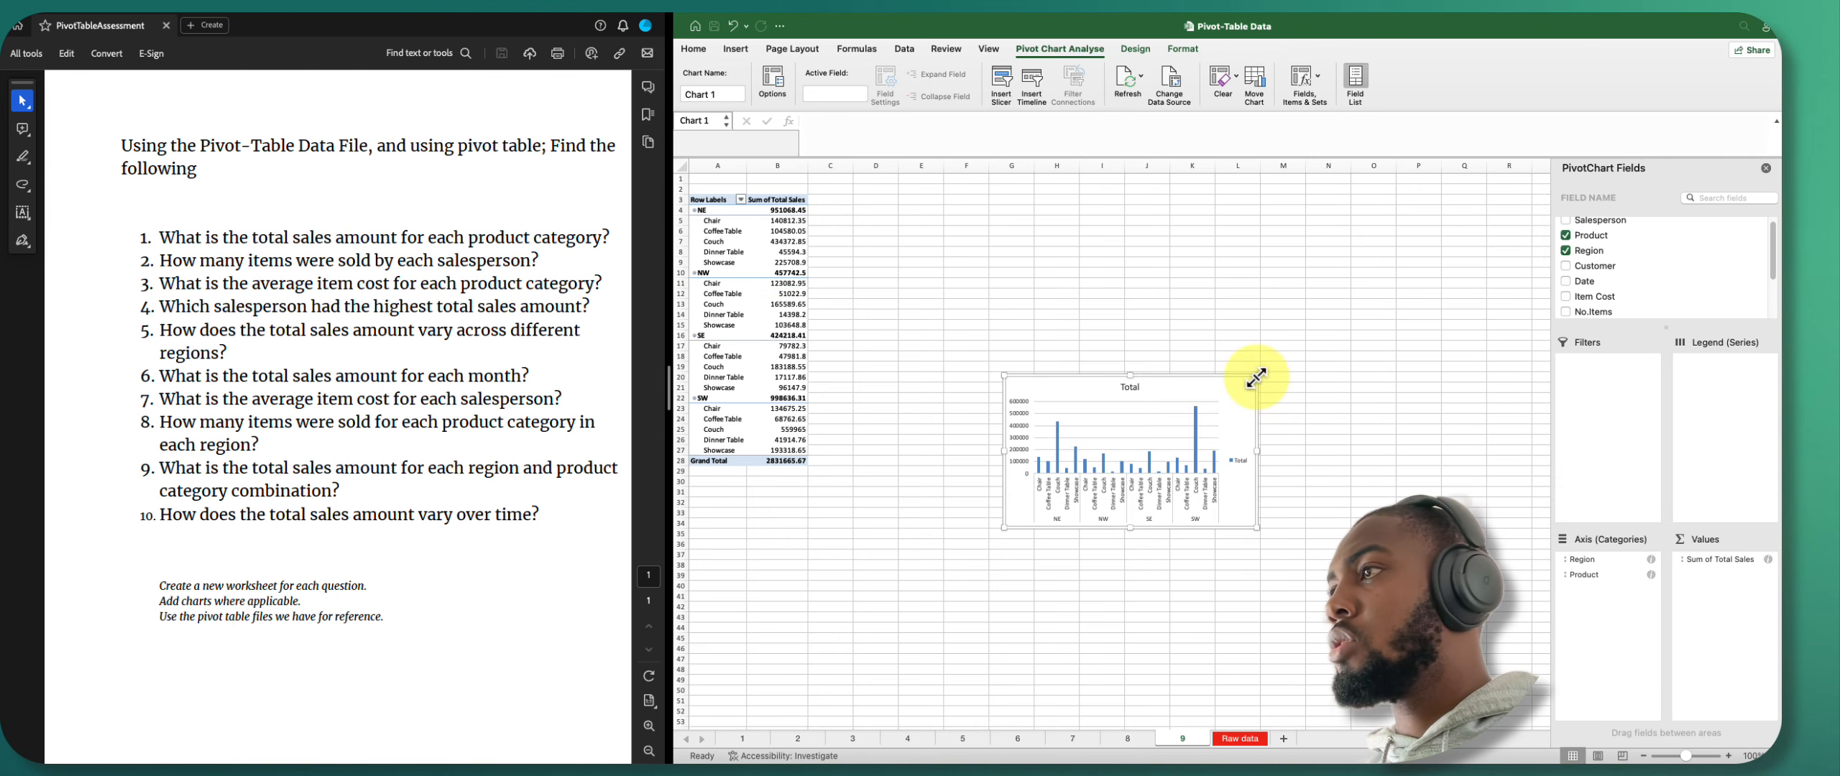
pyautogui.moveTo(1258, 377); pyautogui.dragTo(1531, 183)
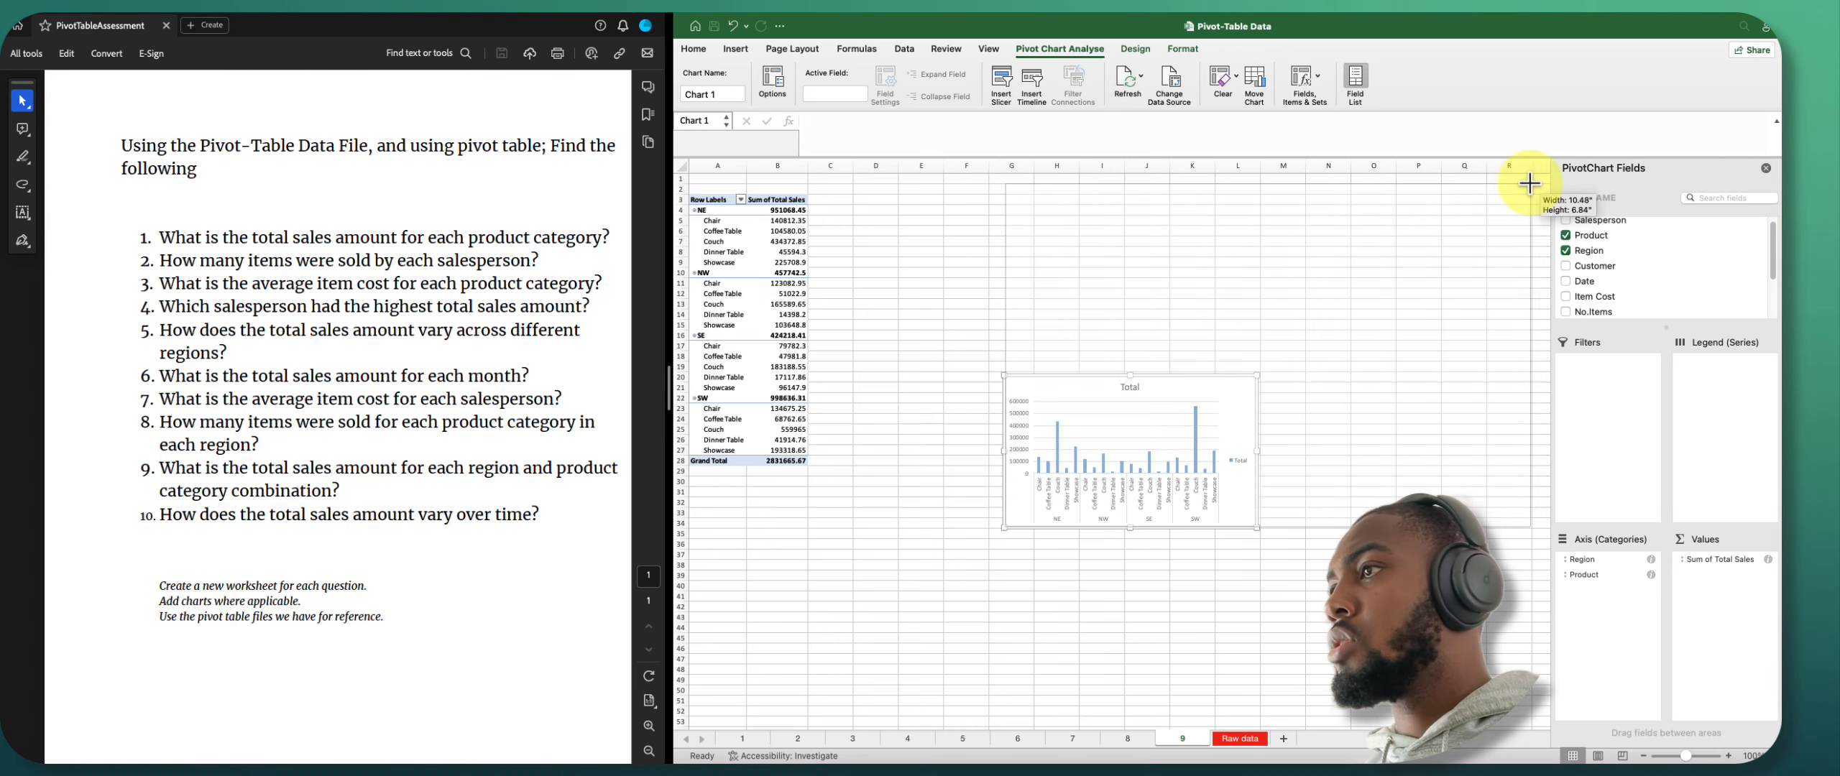
pyautogui.moveTo(1004, 528); pyautogui.dragTo(851, 609)
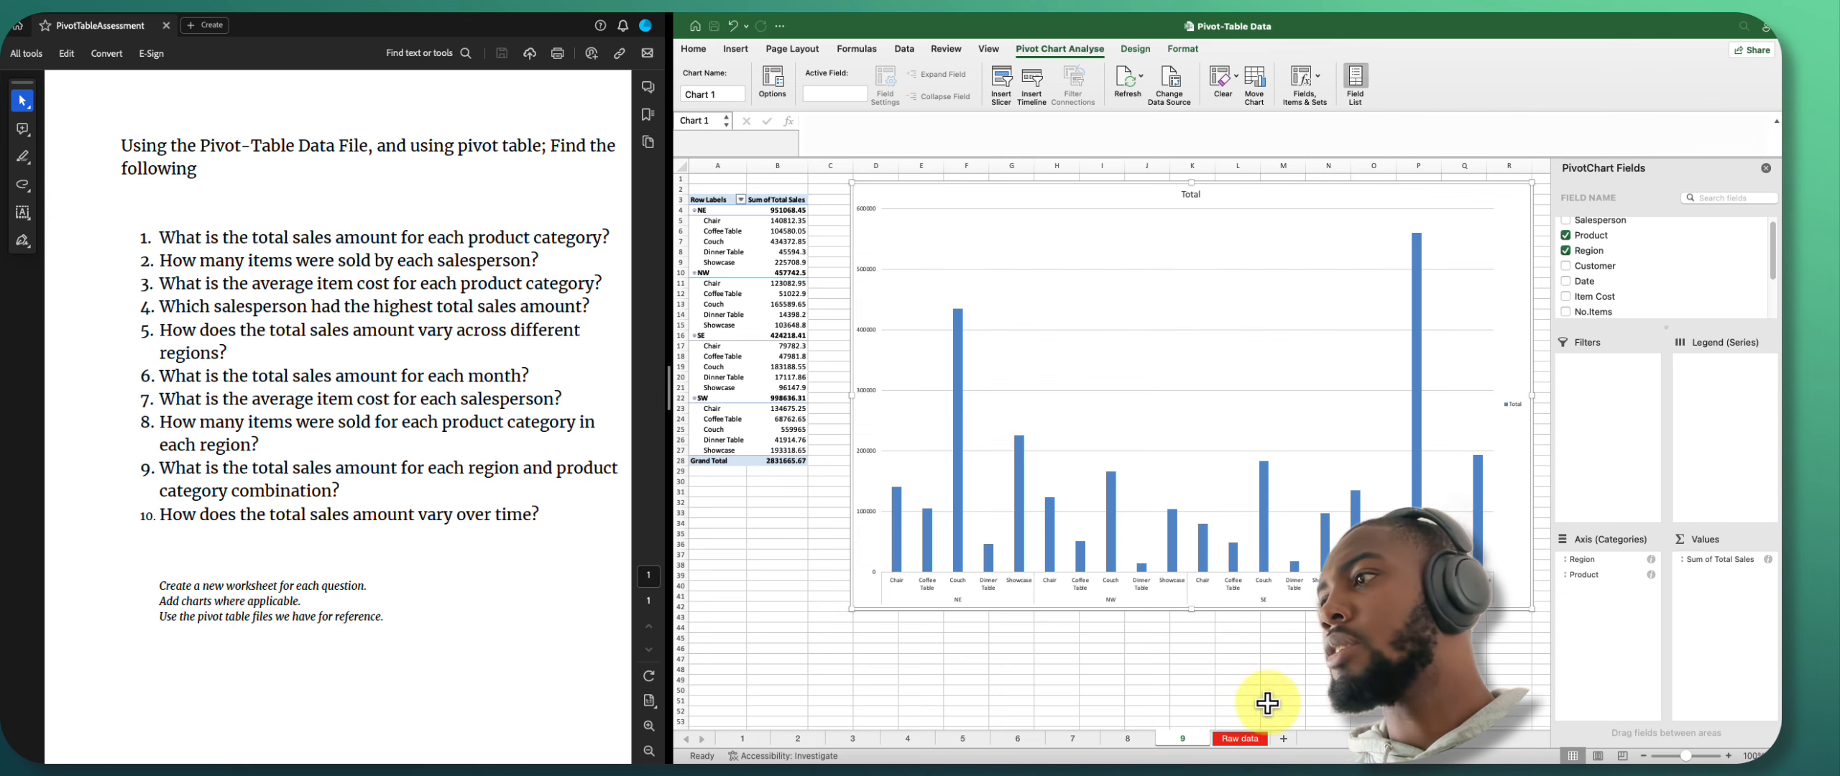
# Return to the raw data and create another pivot table from Table1 on a new worksheet.
pyautogui.click(1241, 740)
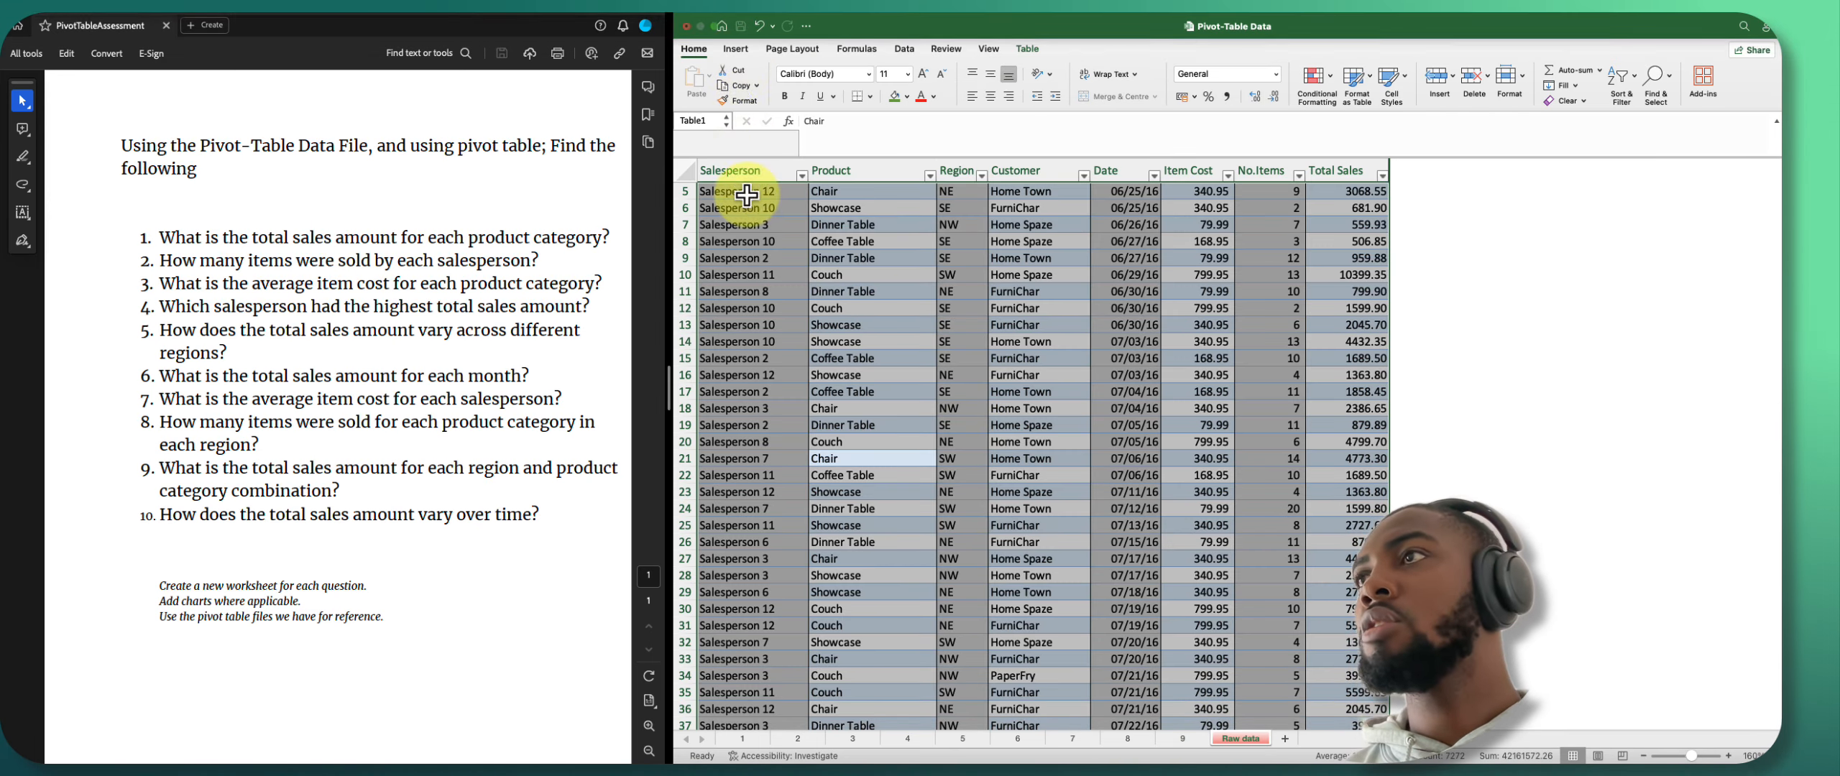
pyautogui.click(727, 52)
pyautogui.click(693, 79)
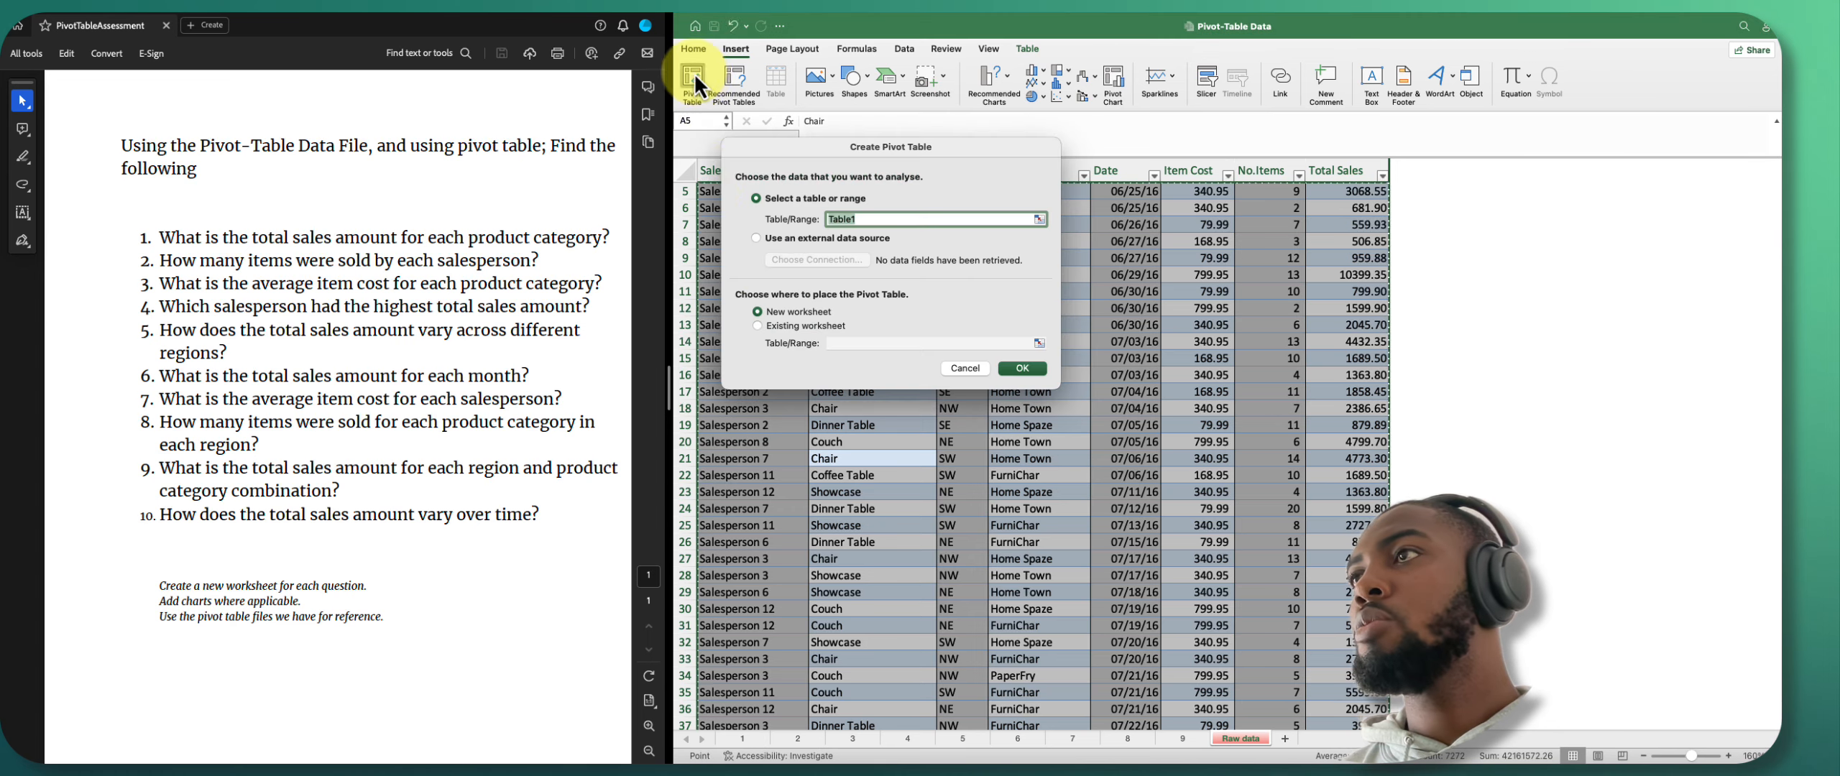
pyautogui.click(1021, 369)
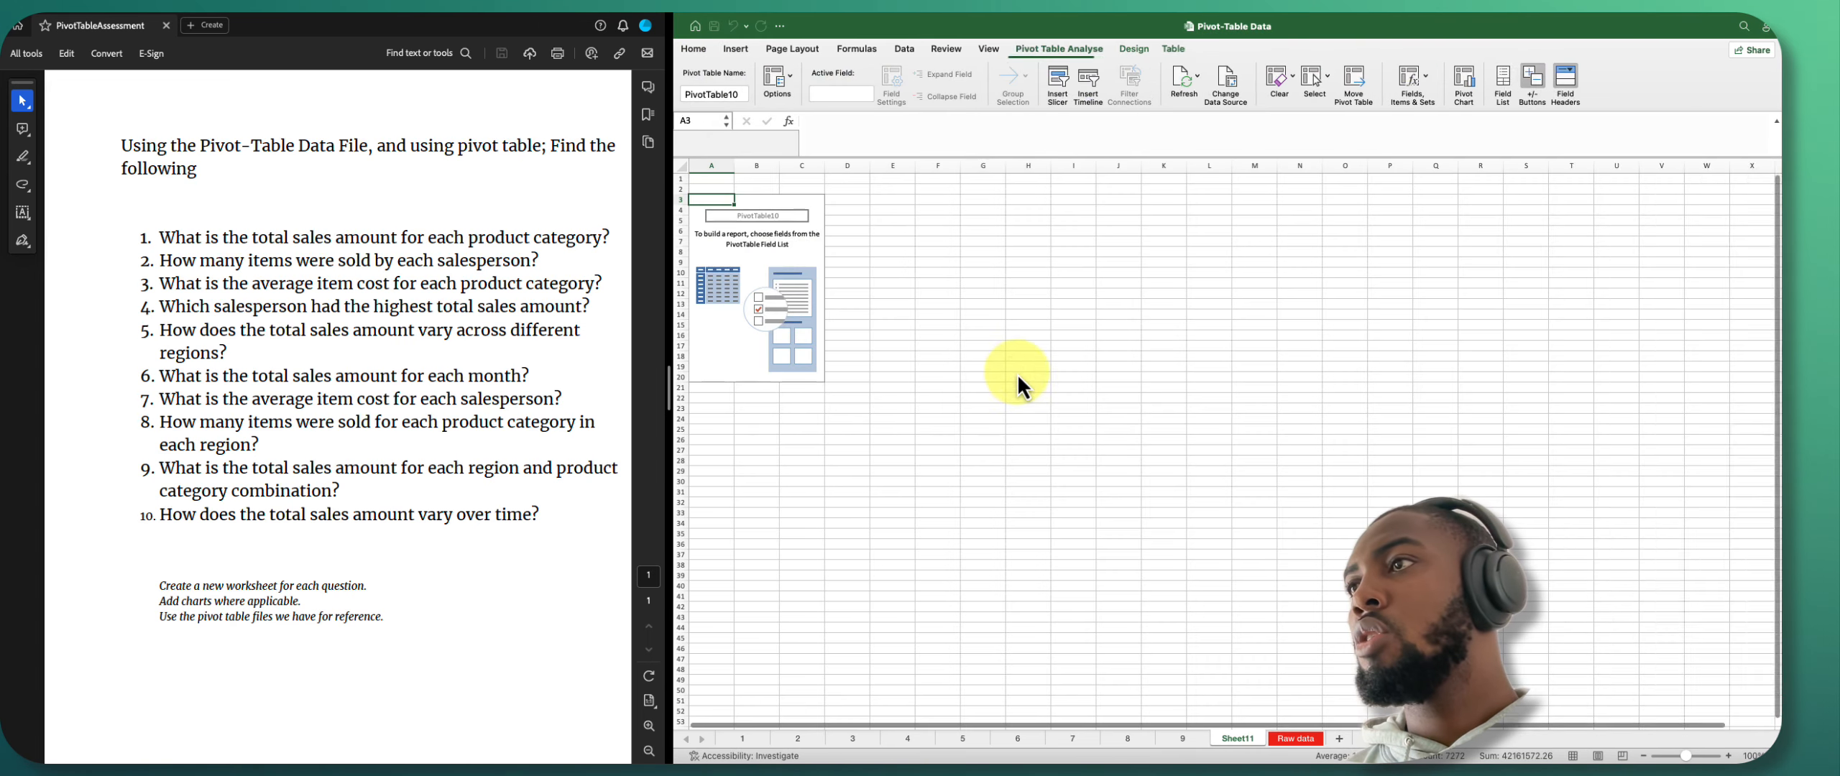
# Build the new pivot table with Date as rows and Total Sales as values.
pyautogui.moveTo(865, 744)
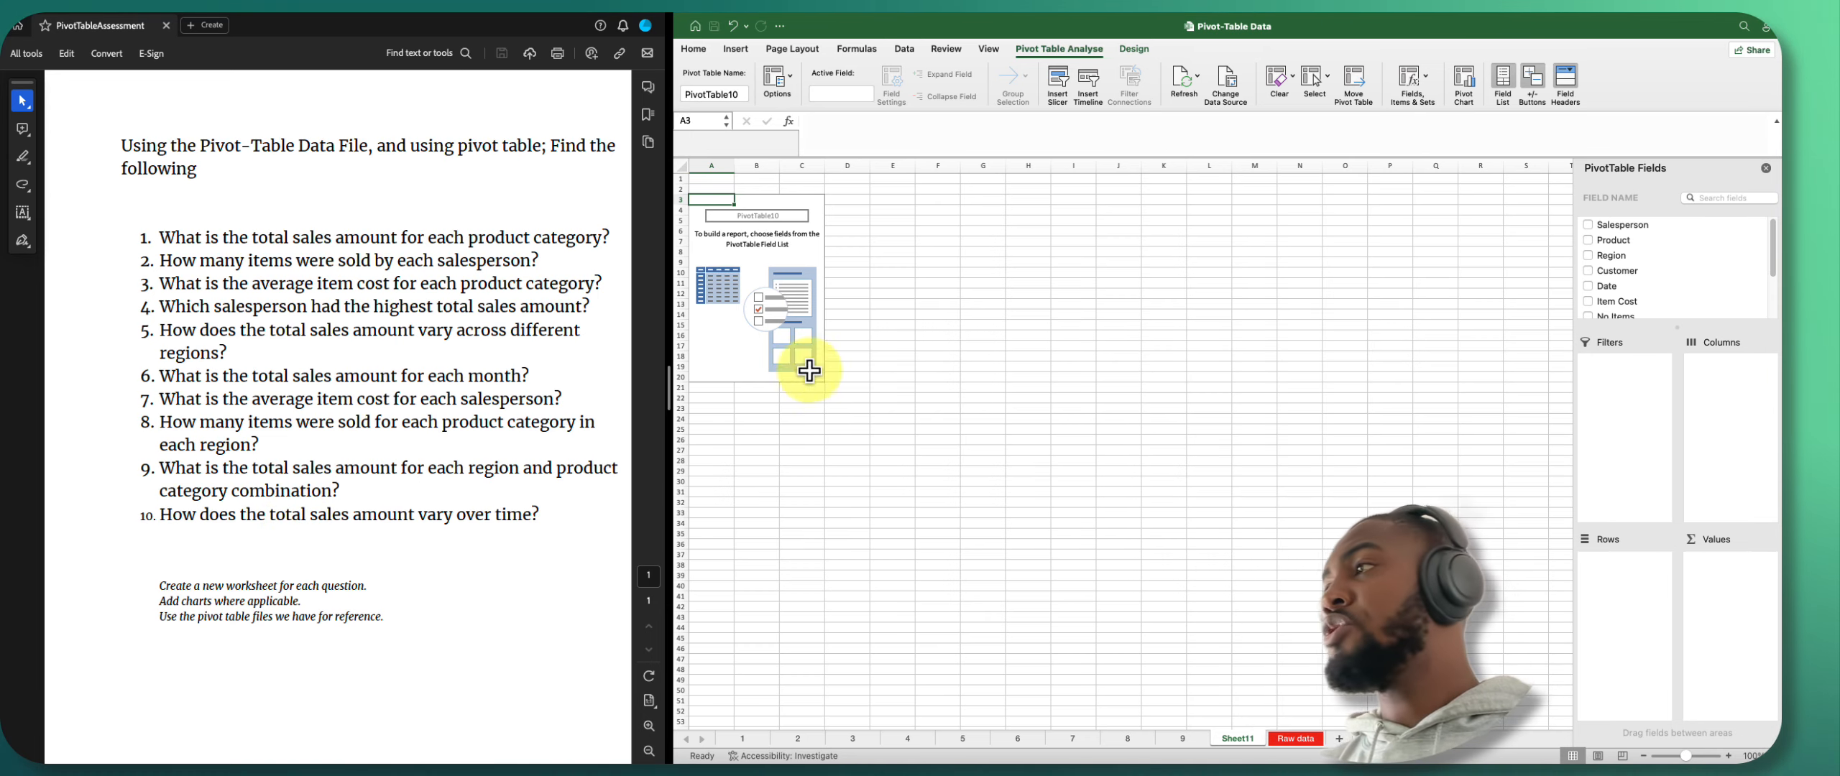
pyautogui.moveTo(1608, 291); pyautogui.dragTo(1622, 612)
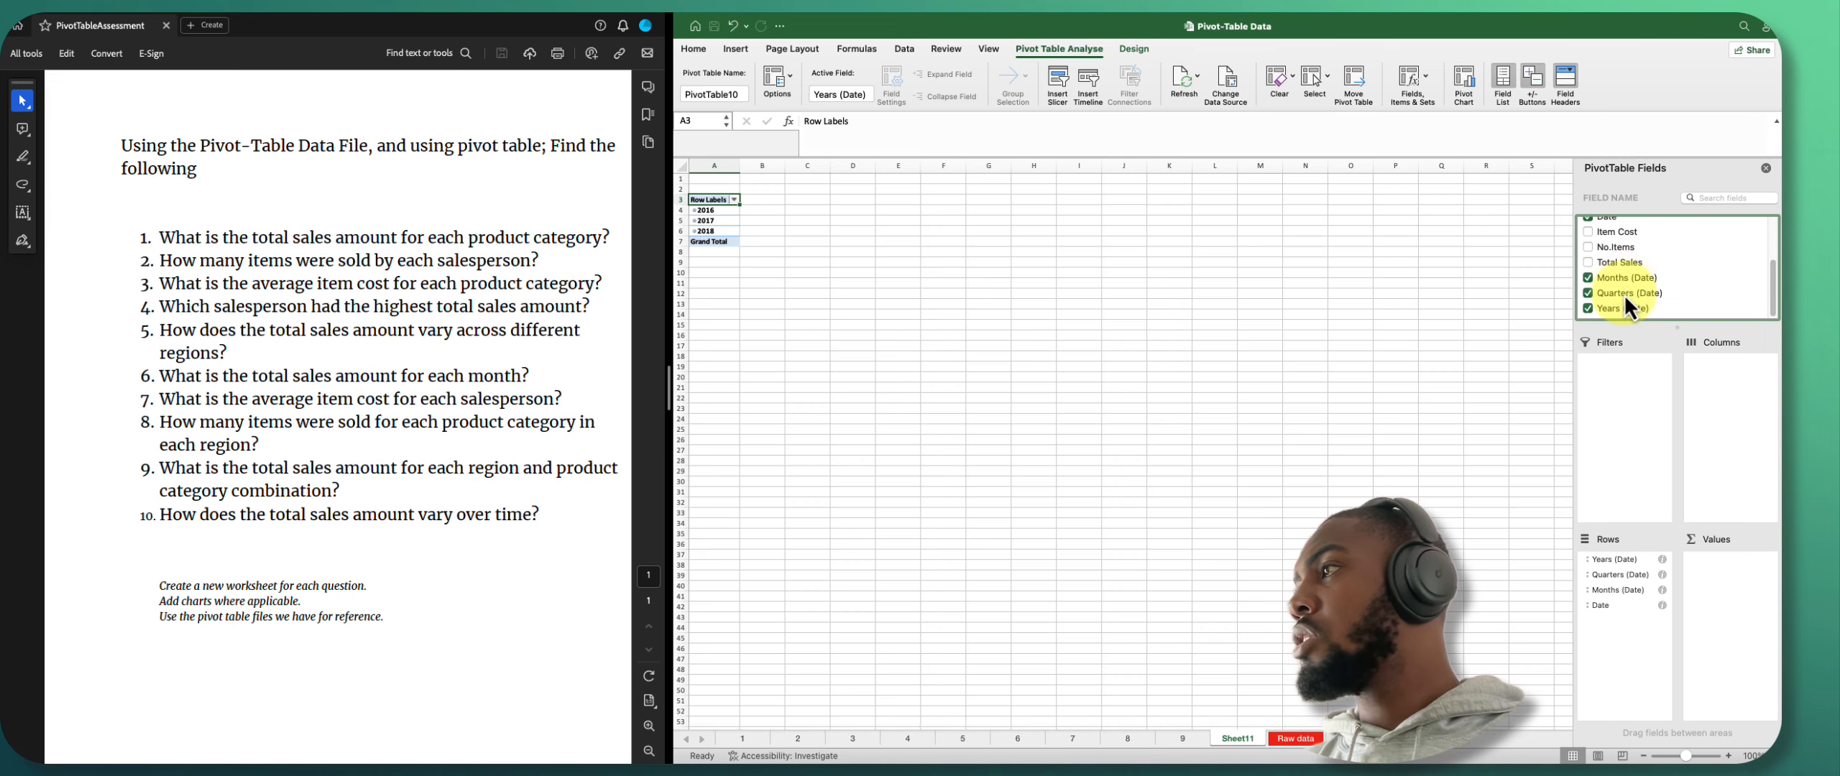
pyautogui.scroll(-4, 1623, 288)
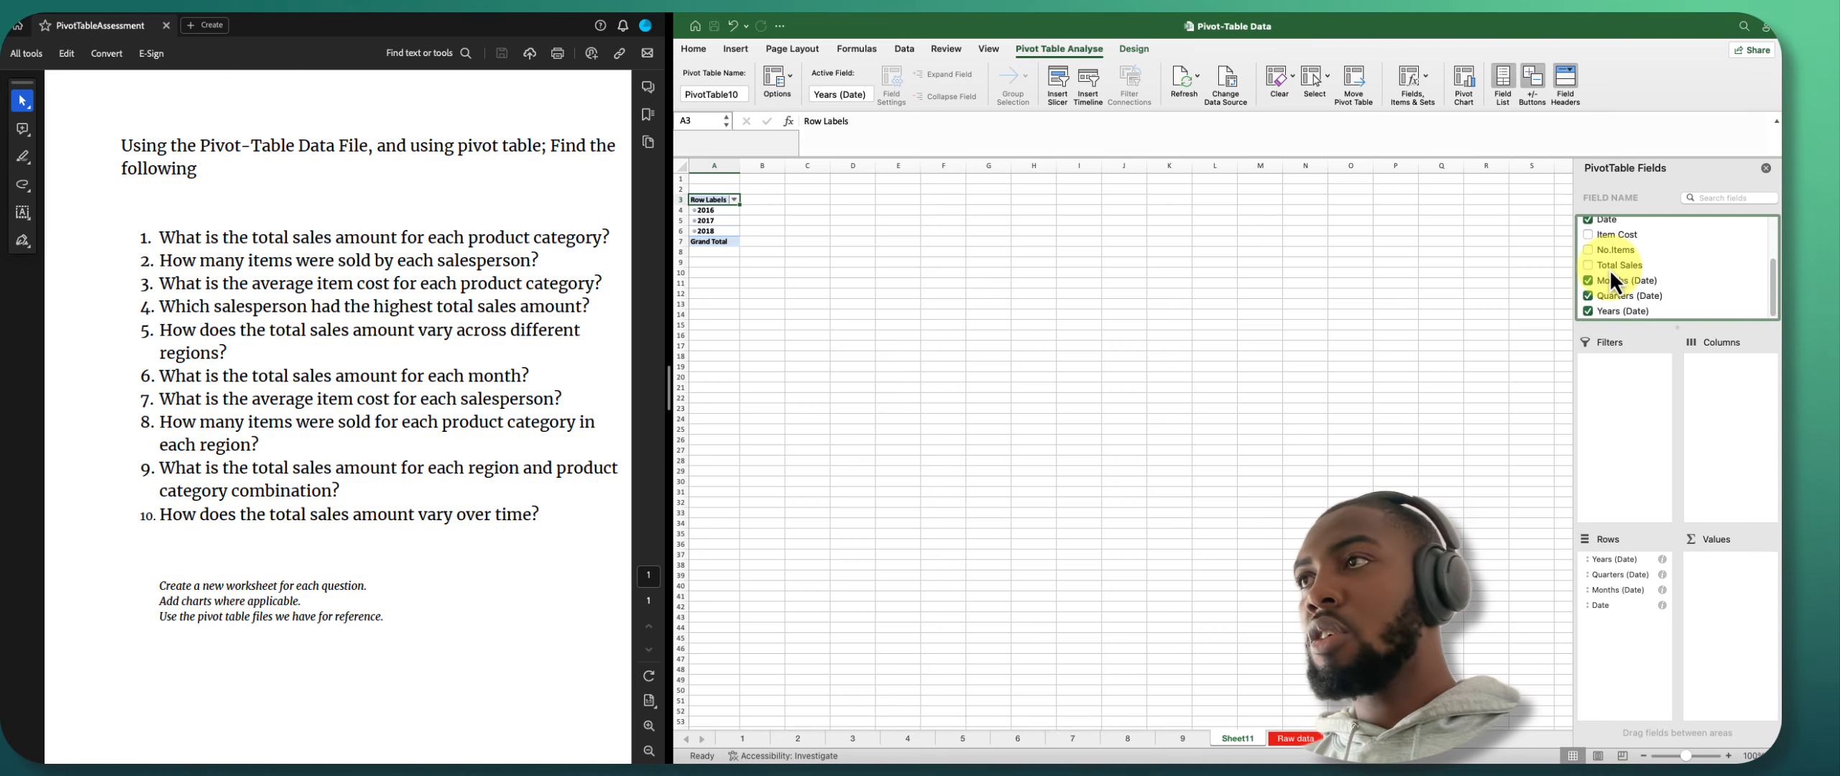
pyautogui.moveTo(1610, 270); pyautogui.dragTo(1734, 575)
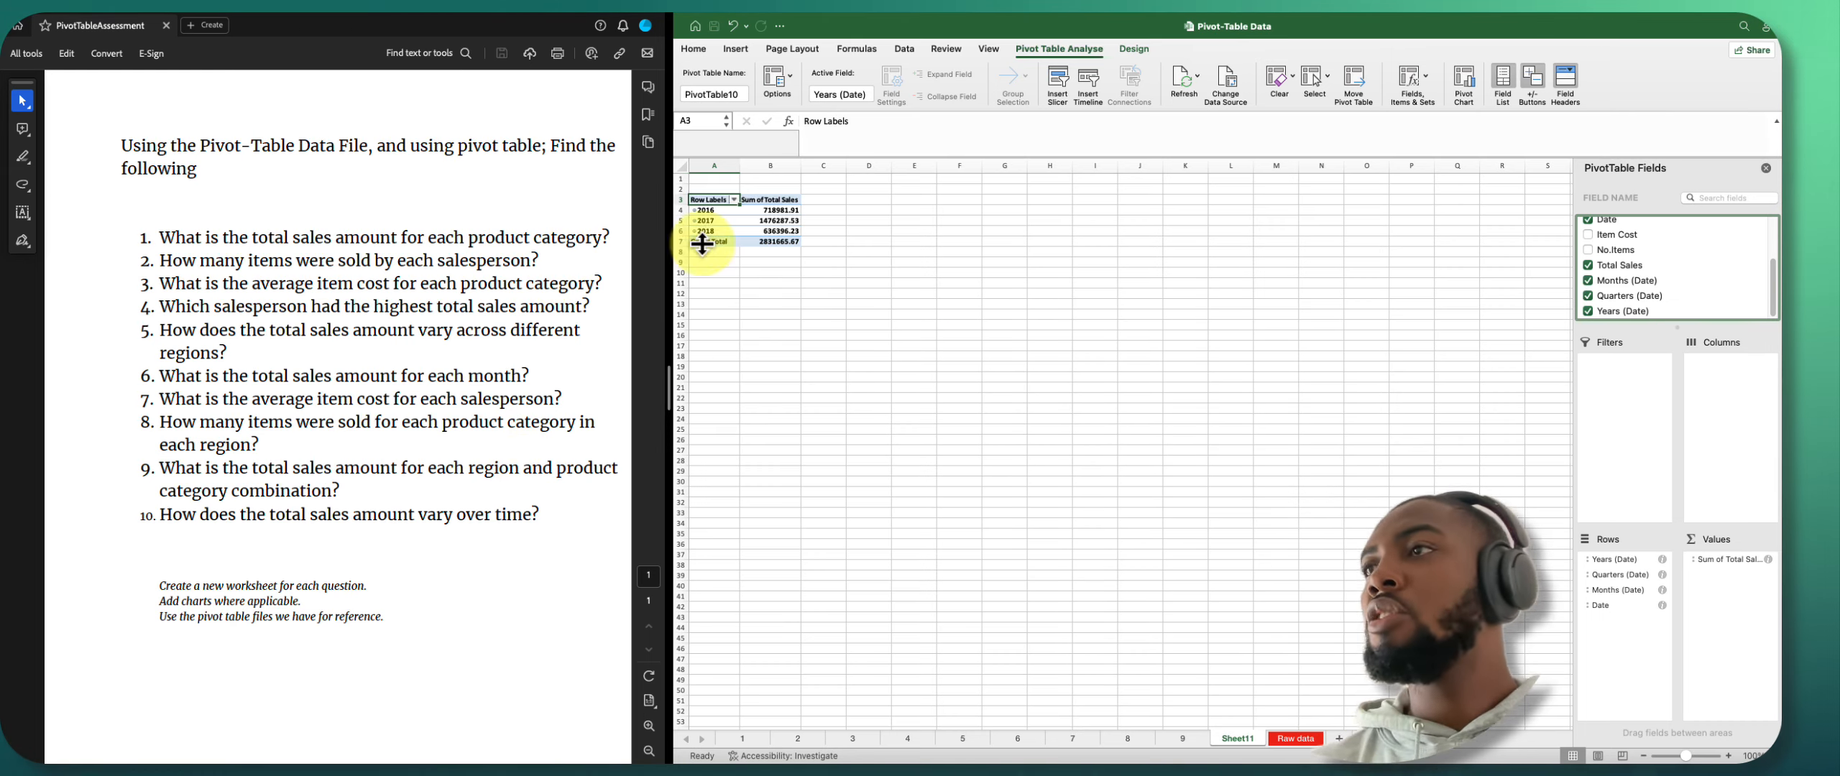
# Insert a pivot chart for the sales-by-date table and enlarge it to fill the space beside the table.
pyautogui.click(771, 231)
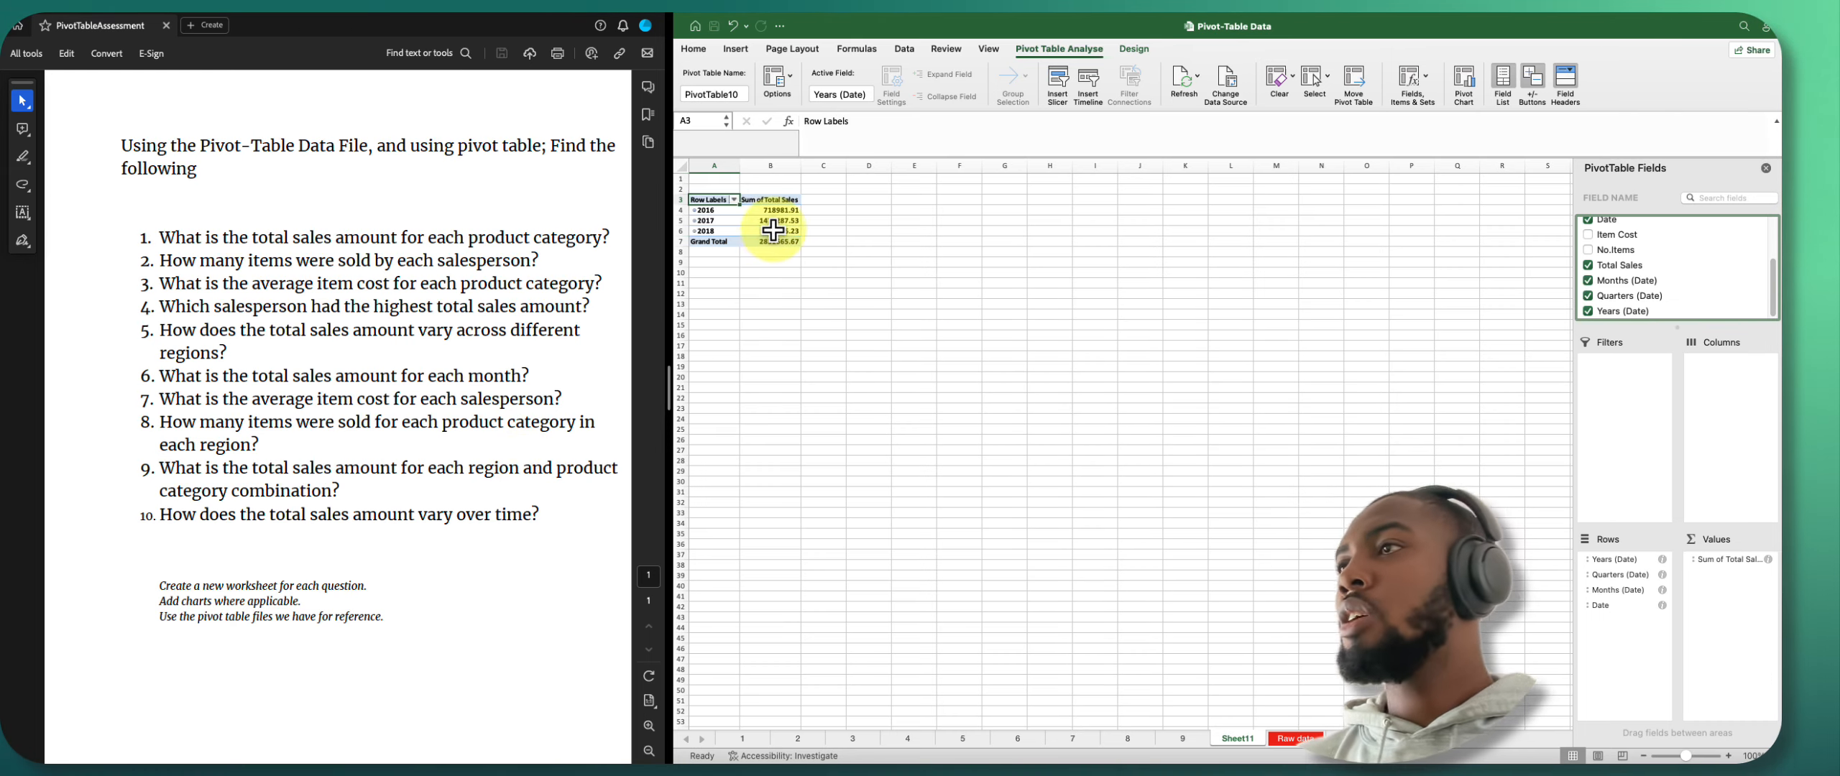
pyautogui.click(1459, 83)
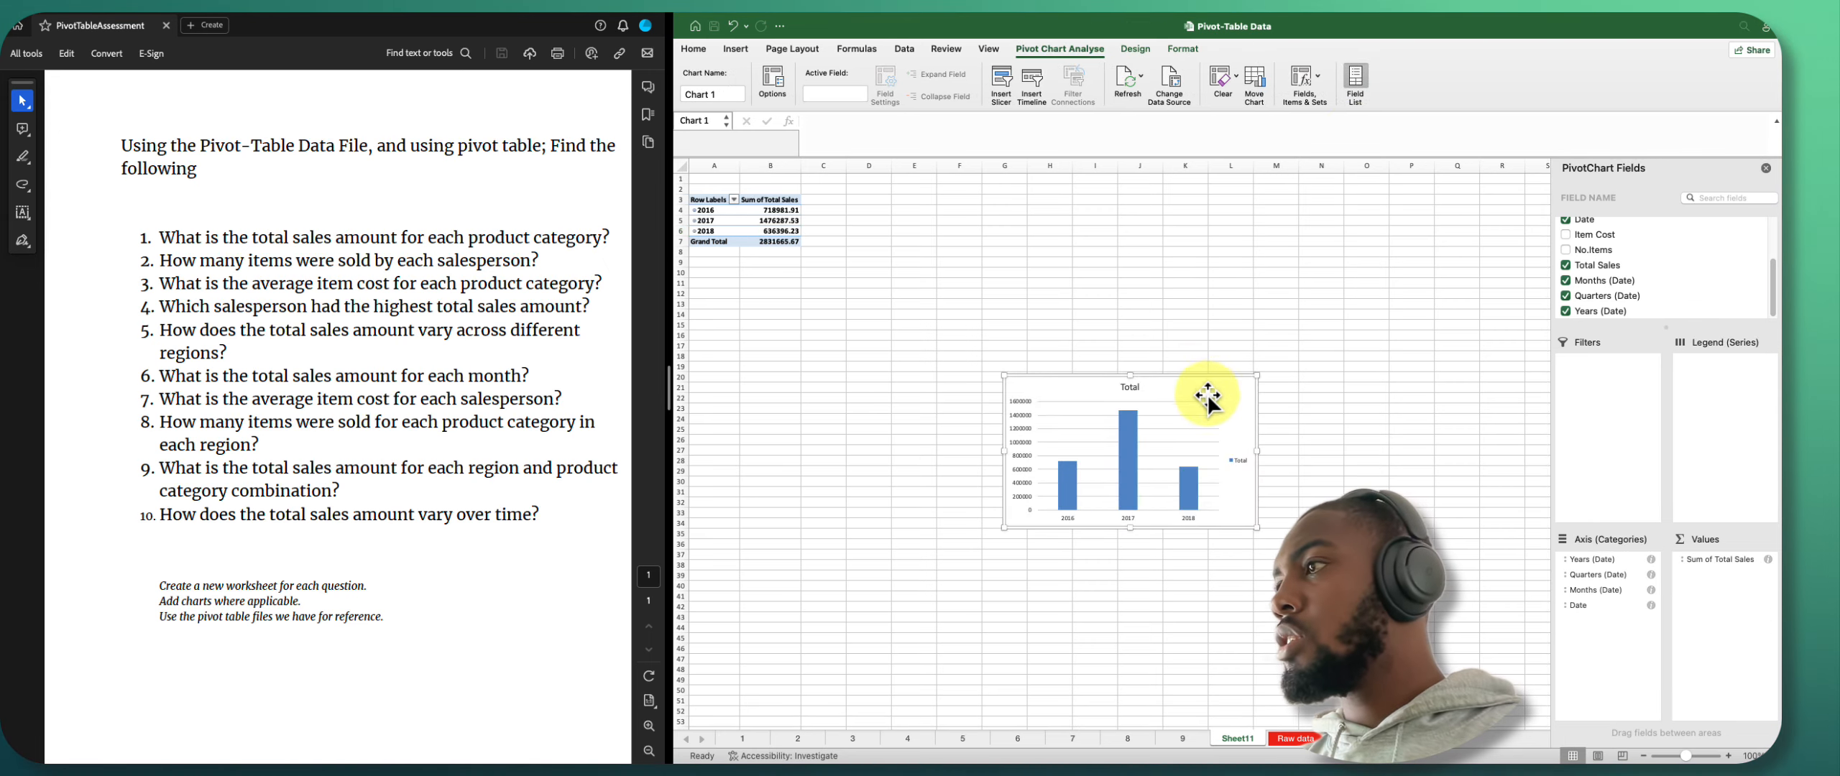
pyautogui.moveTo(1256, 375); pyautogui.dragTo(1509, 196)
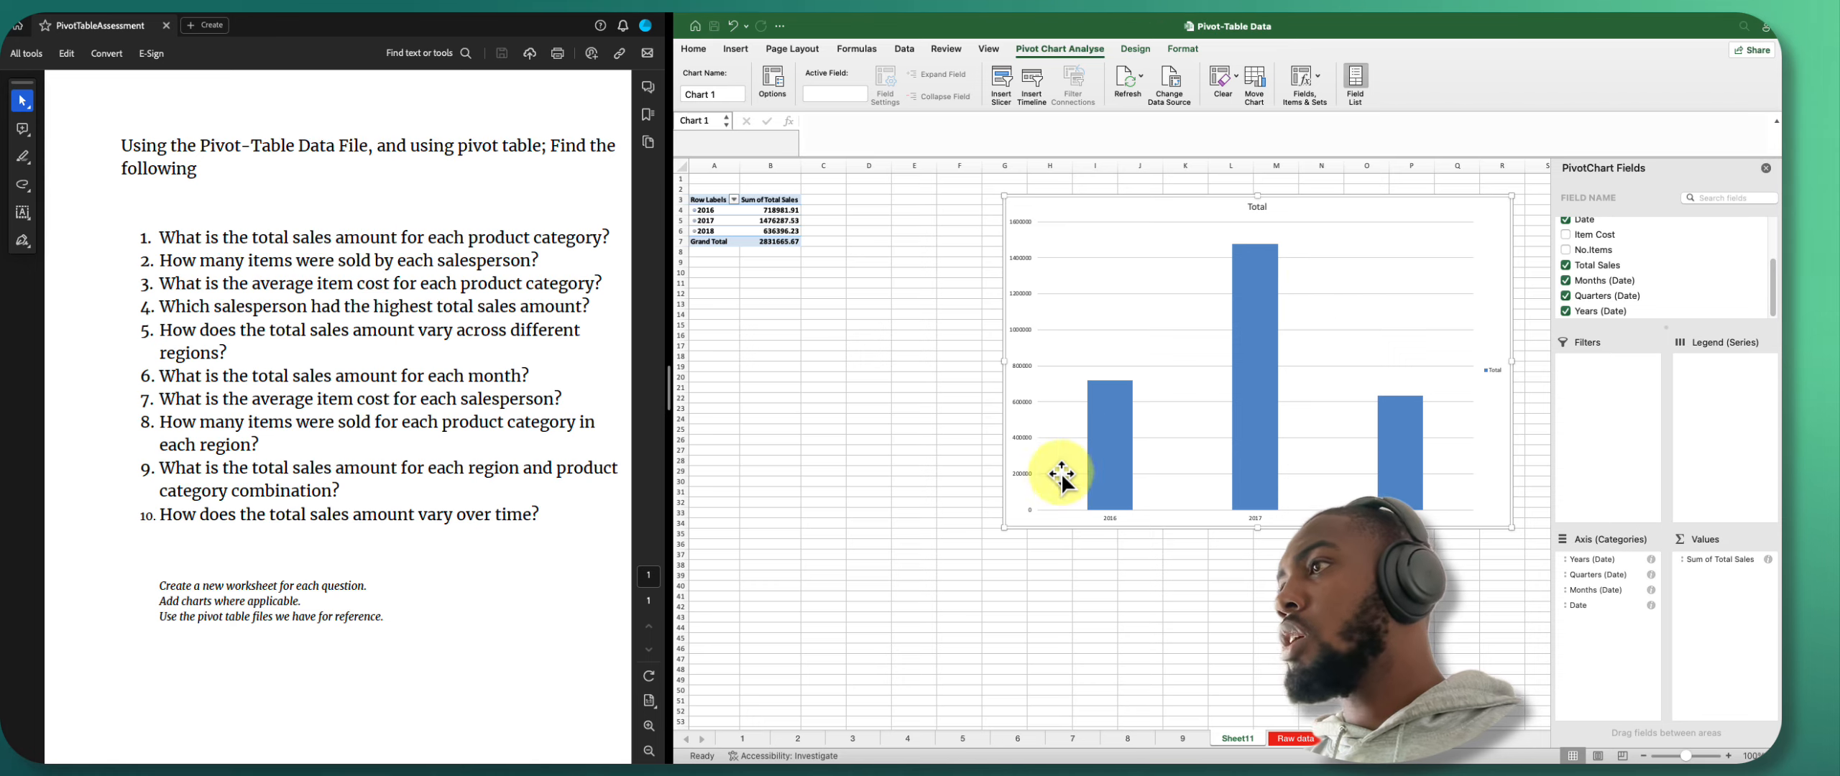
pyautogui.moveTo(1004, 528); pyautogui.dragTo(824, 562)
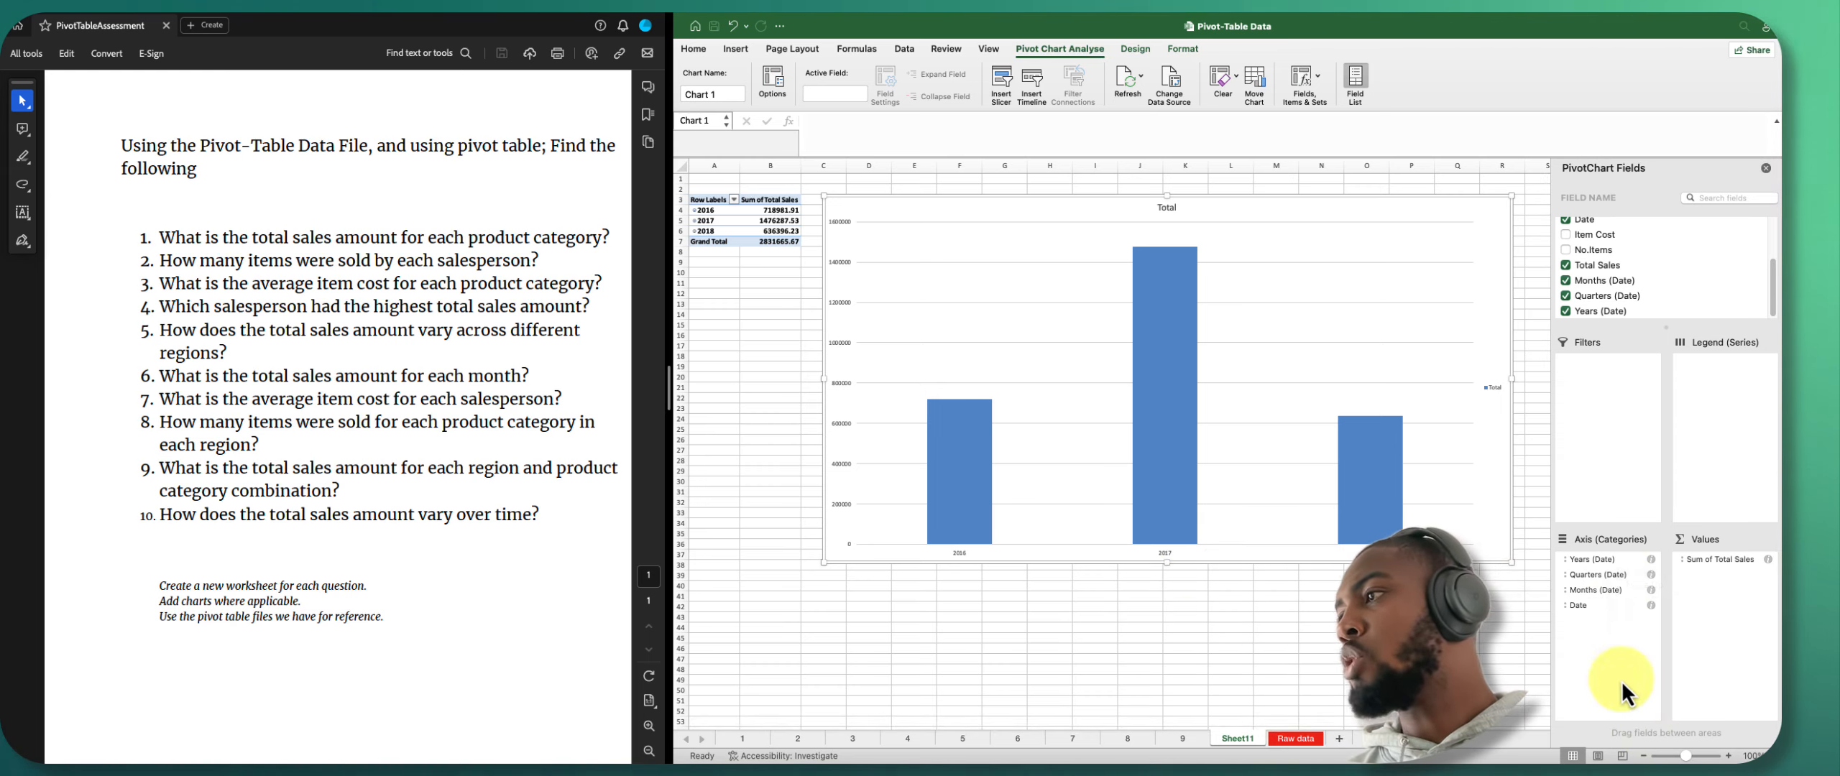
# Remove Years and Quarters from the chart's axis categories, keeping Months and Date, and rename the worksheet as 10.
pyautogui.moveTo(1597, 561); pyautogui.dragTo(1520, 646)
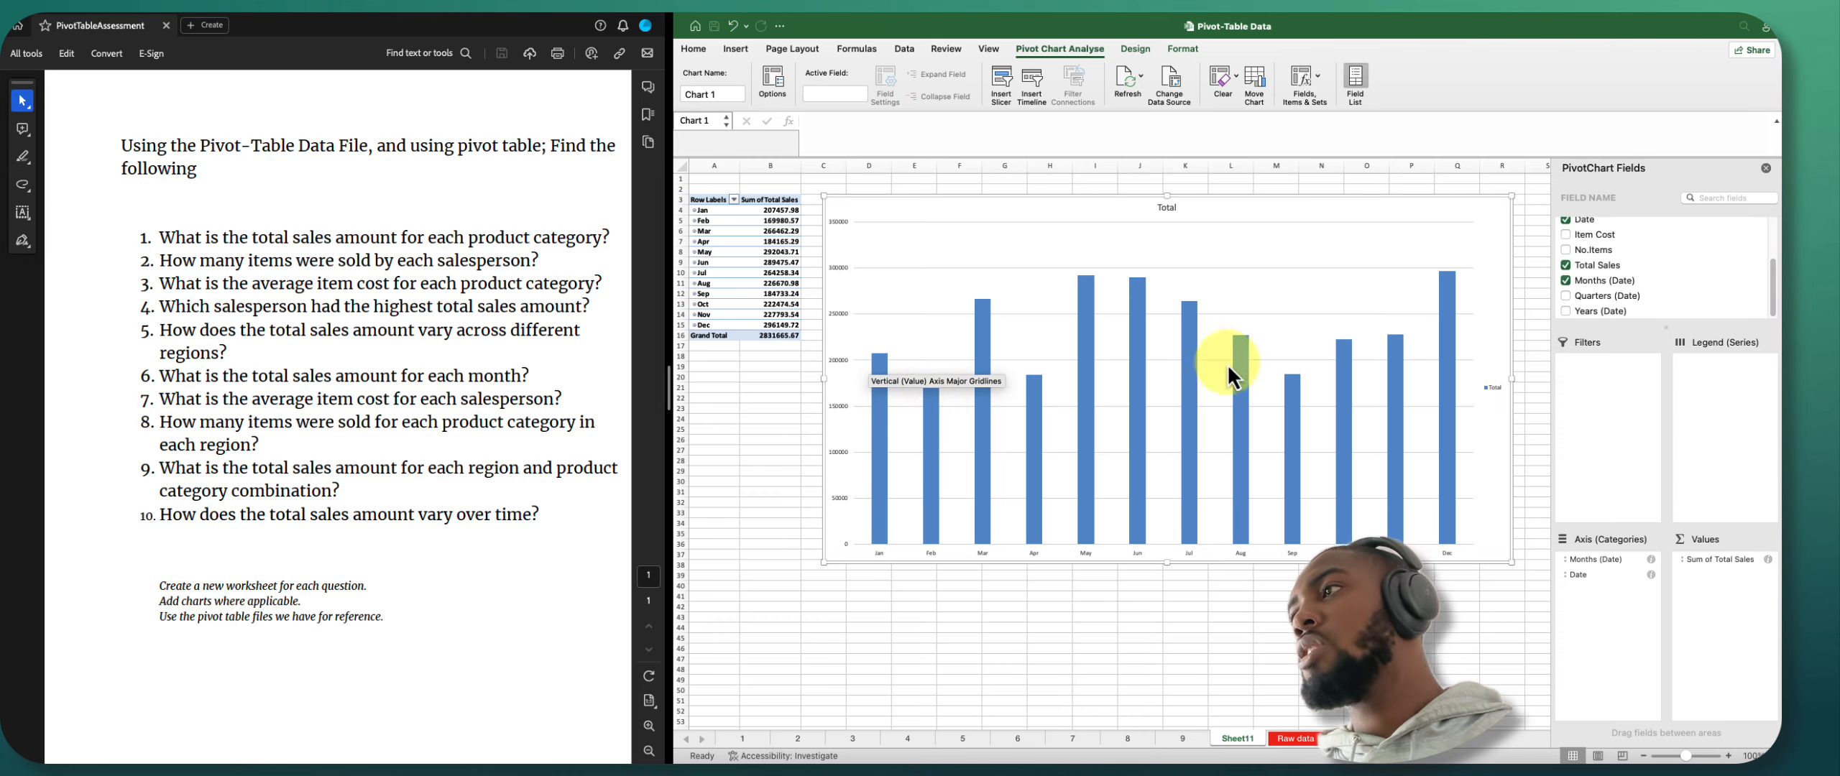
pyautogui.moveTo(1040, 390)
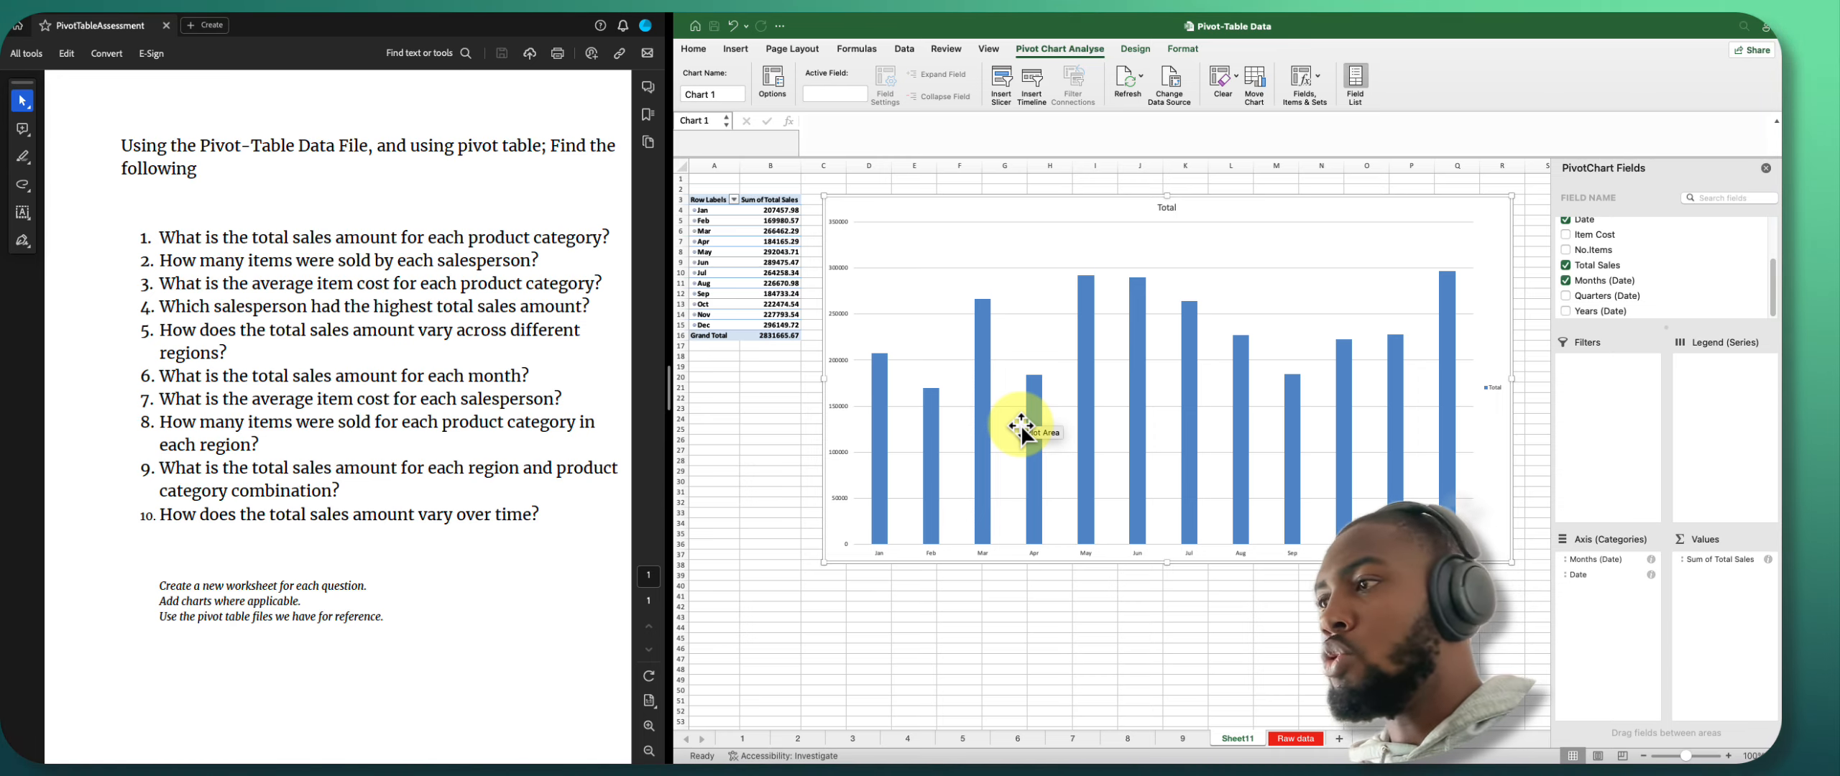
pyautogui.doubleClick(1235, 739)
pyautogui.write('10')
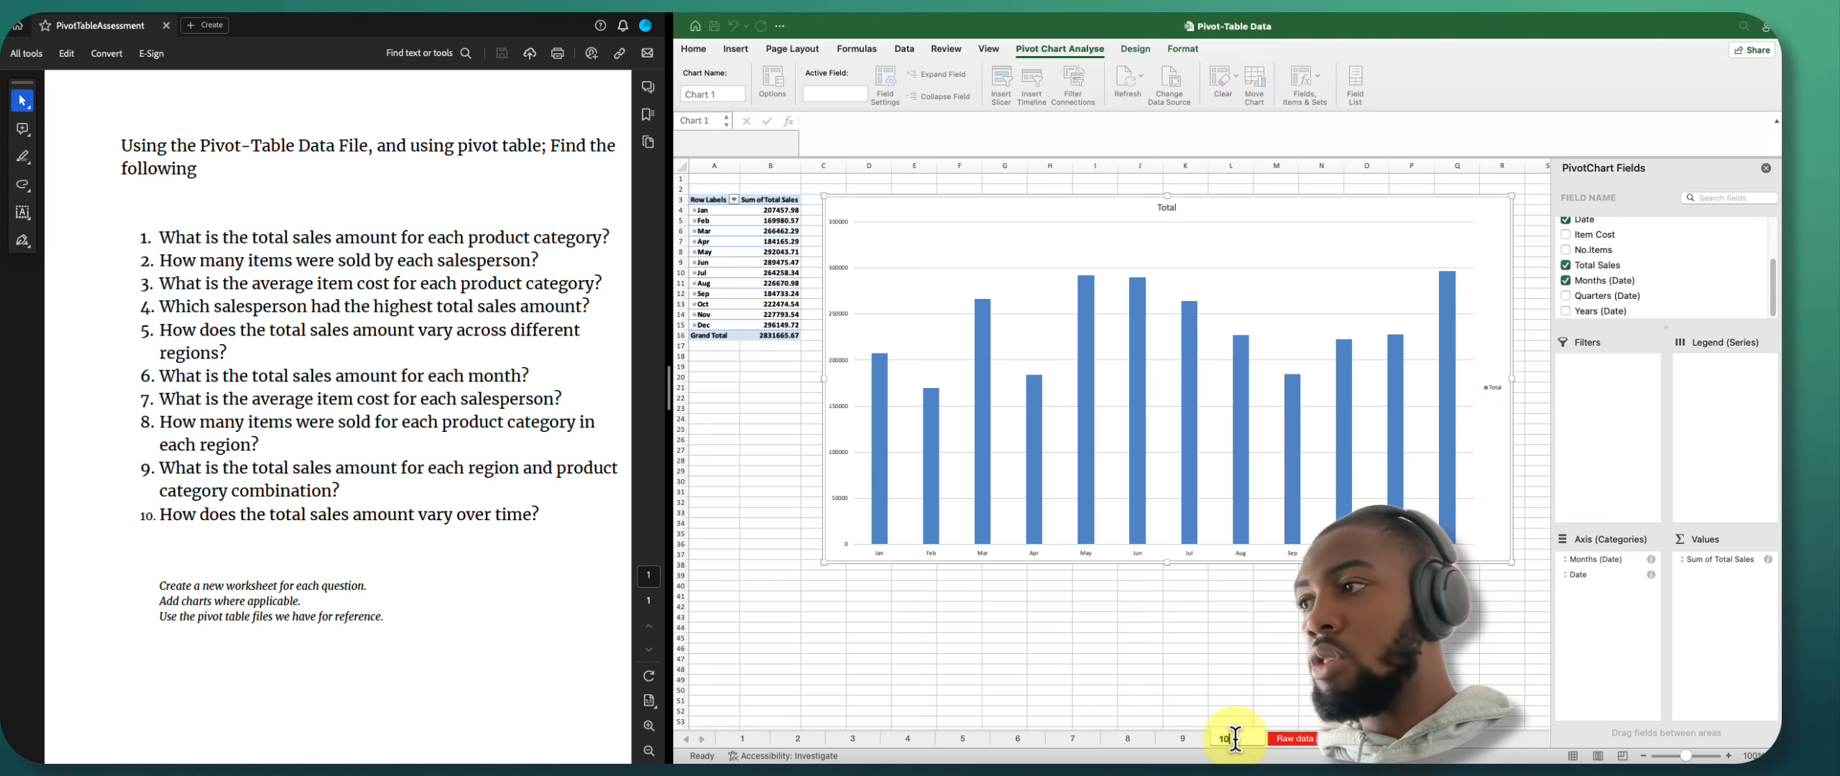
pyautogui.press('Return')
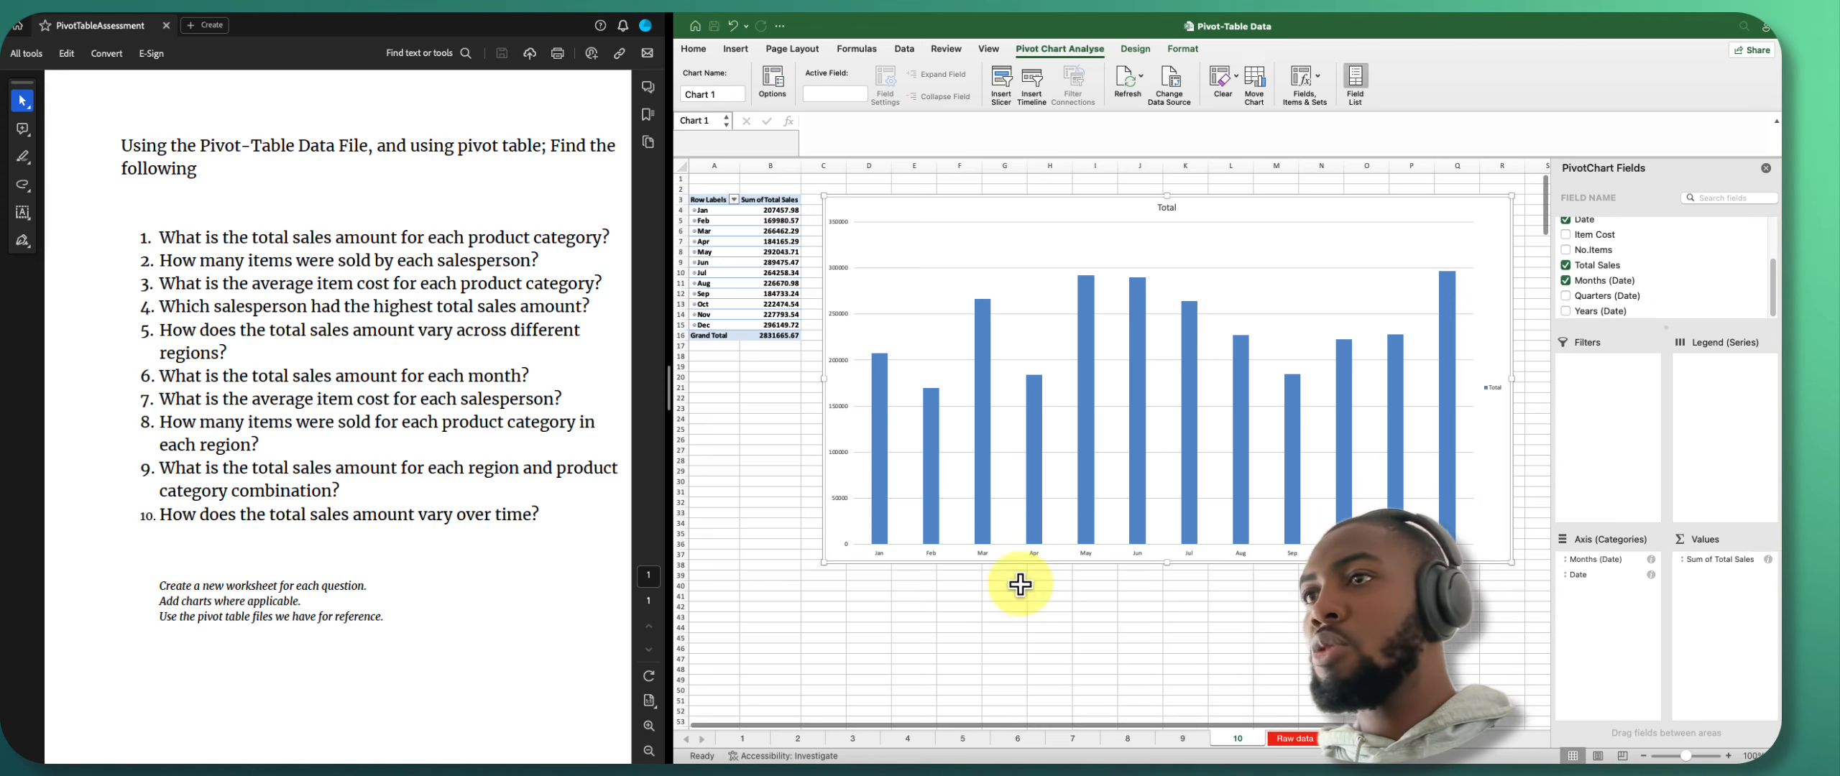
pyautogui.moveTo(1471, 15)
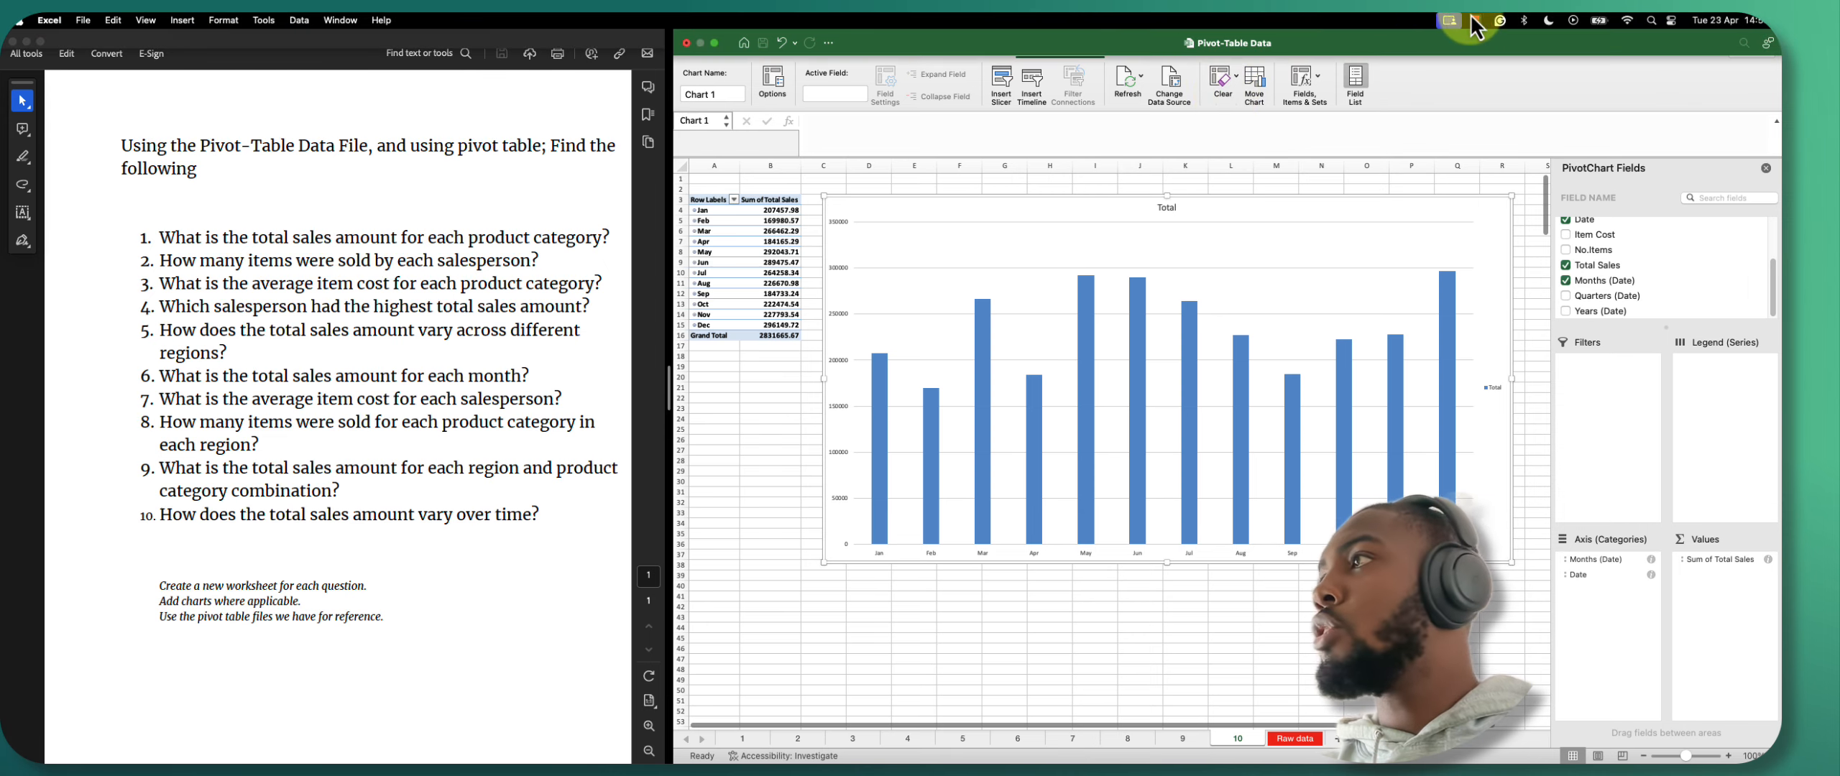